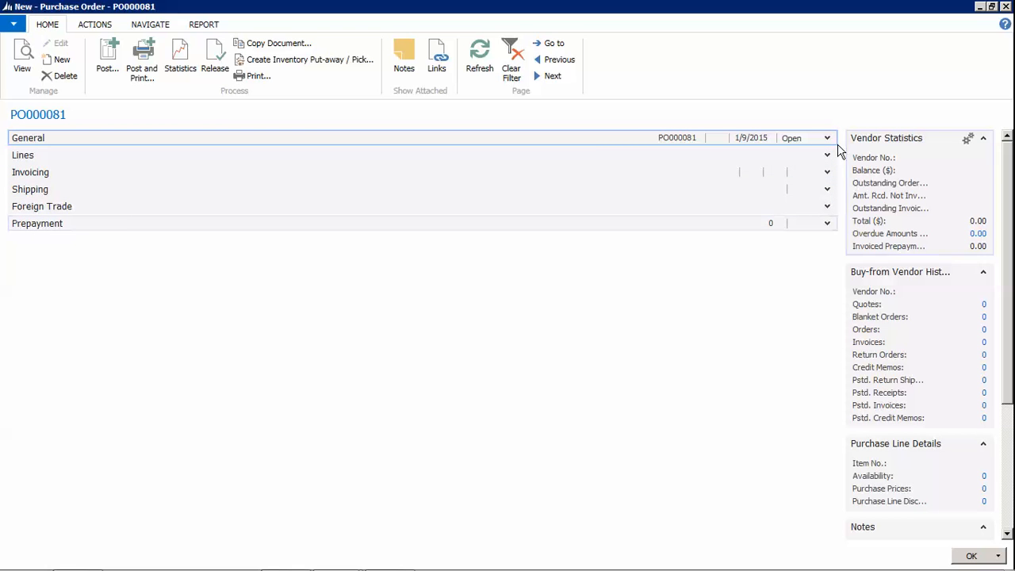
Choose vendor V0004 Acme Company (Vancouver, BC) as PO000081's buy-from vendor
{"action": "left_click", "coordinate": [827, 138]}
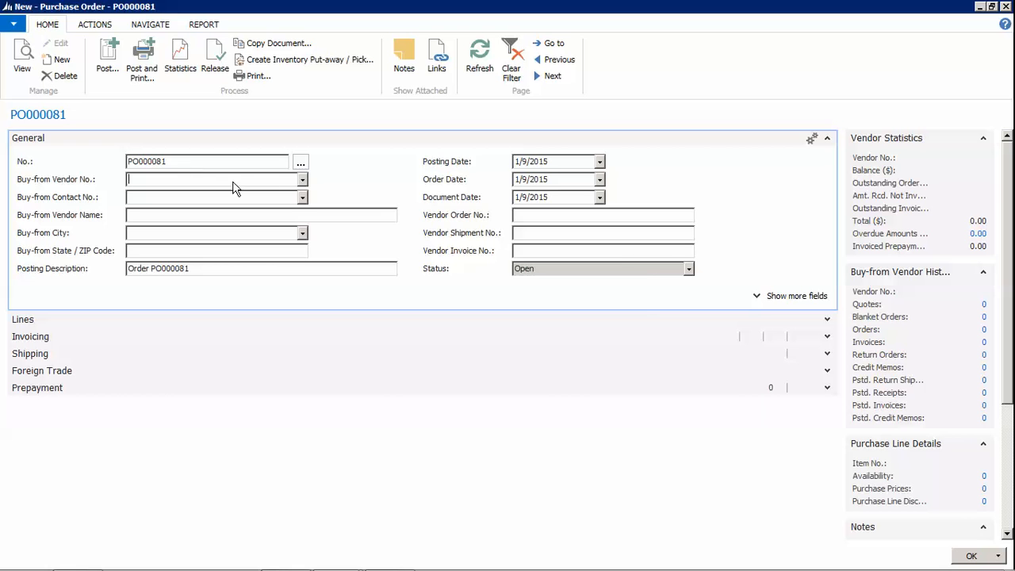
{"action": "left_click", "coordinate": [302, 179]}
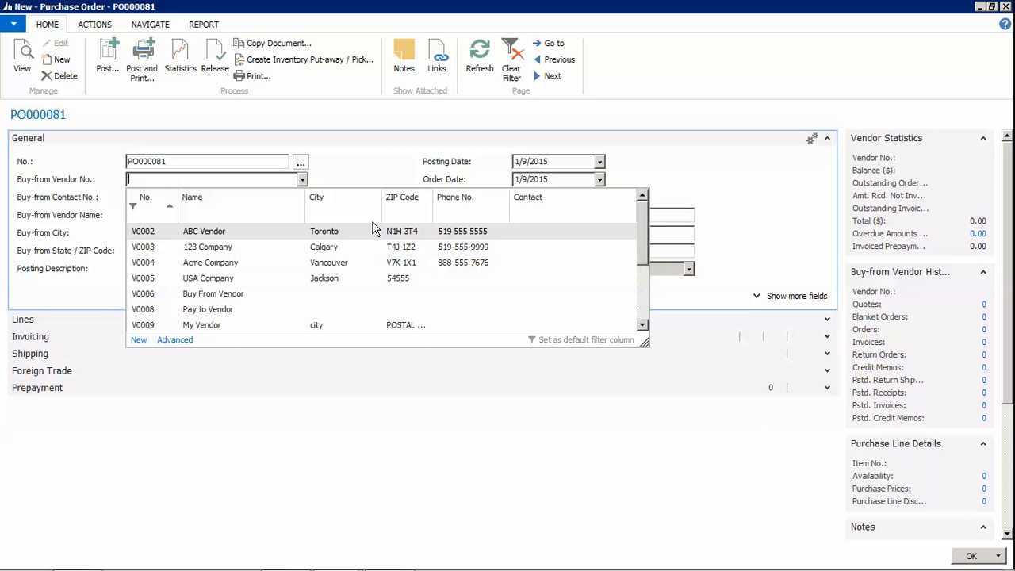
{"action": "left_click", "coordinate": [228, 262]}
{"action": "left_click", "coordinate": [181, 202]}
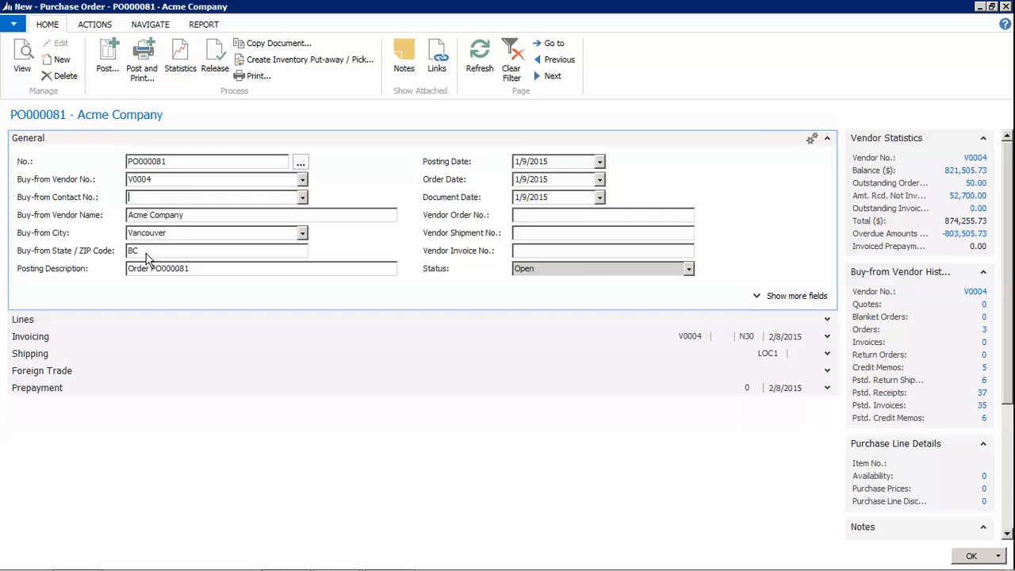
Review the posting and document dates, then enter vendor order number 16848
{"action": "left_click", "coordinate": [553, 161]}
{"action": "left_click", "coordinate": [560, 198]}
{"action": "left_click", "coordinate": [558, 215]}
{"action": "type", "text": "16848"}
{"action": "left_click", "coordinate": [528, 231]}
{"action": "left_click", "coordinate": [794, 296]}
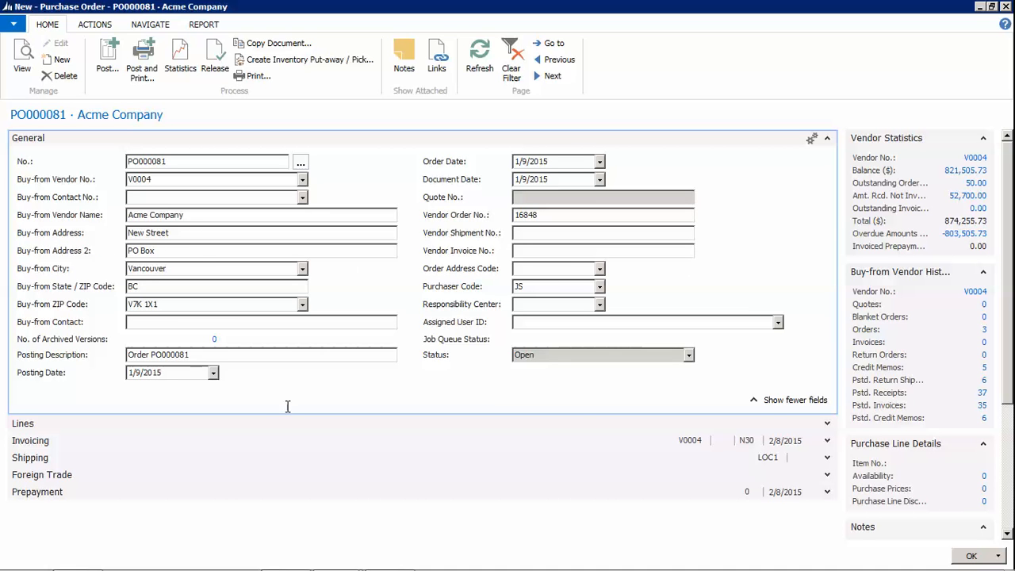
{"action": "left_click", "coordinate": [460, 287]}
{"action": "left_click", "coordinate": [535, 290]}
{"action": "left_click", "coordinate": [599, 286]}
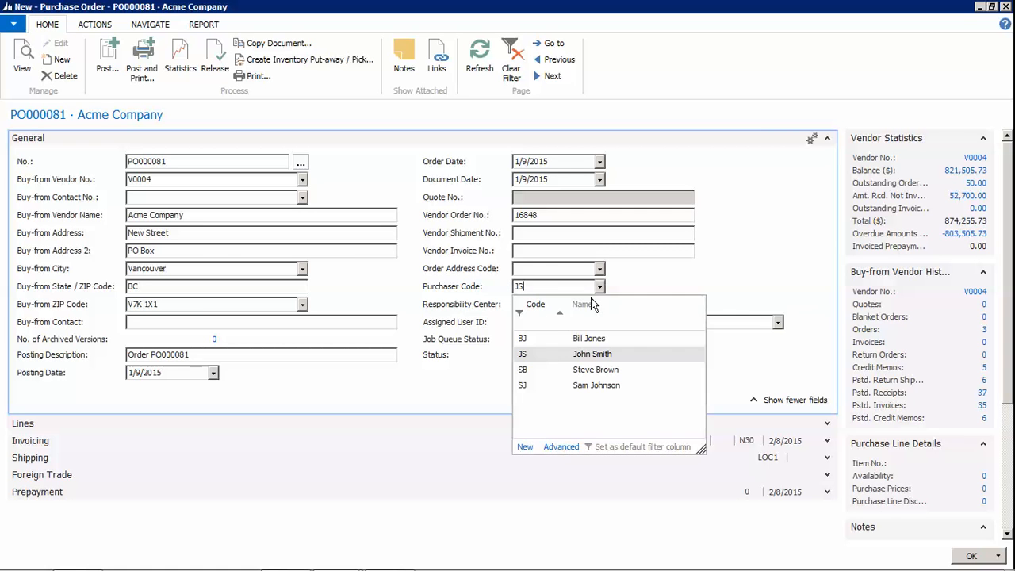
{"action": "left_click", "coordinate": [599, 286]}
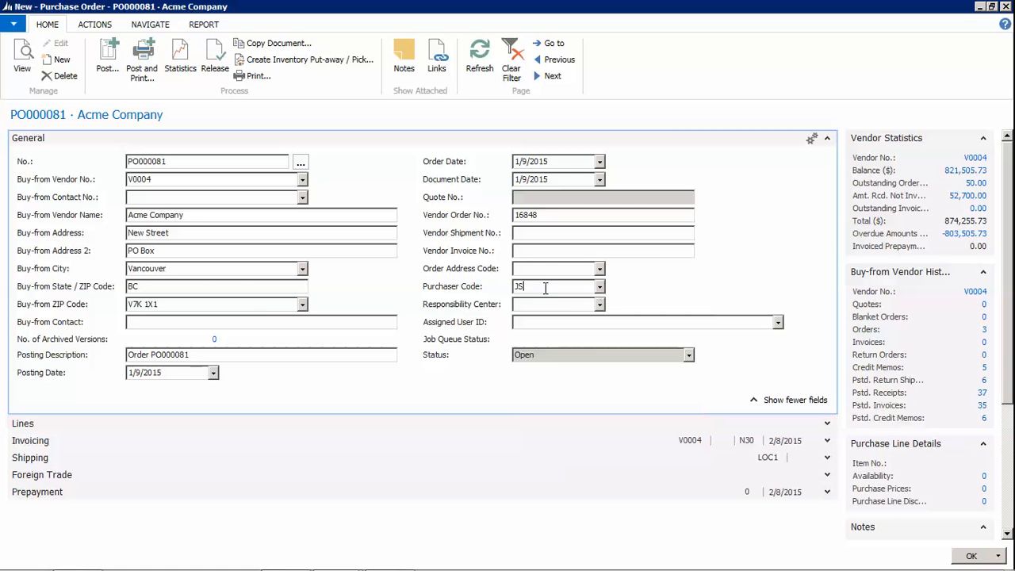
{"action": "left_click", "coordinate": [184, 215]}
{"action": "left_click", "coordinate": [533, 286]}
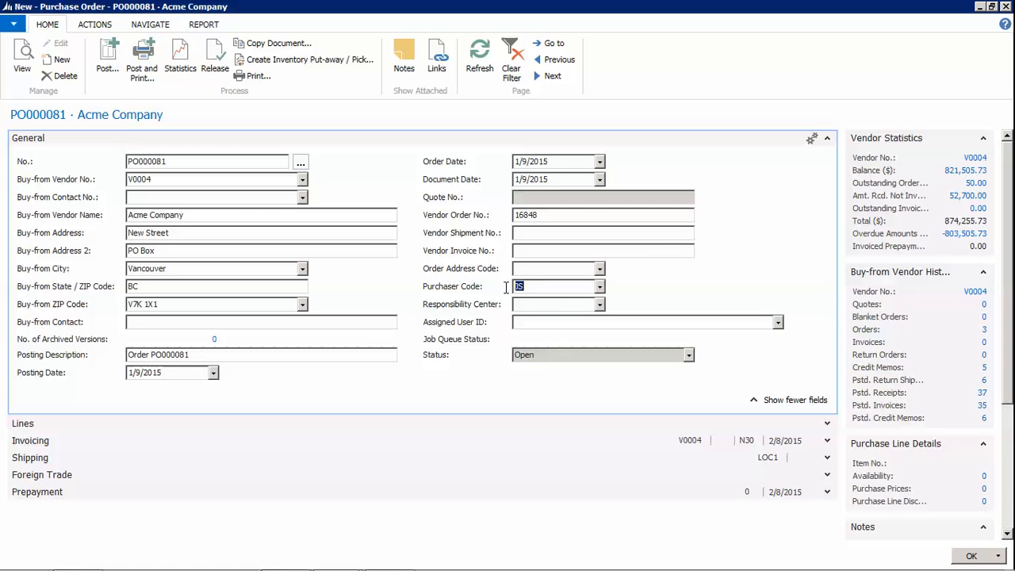
{"action": "left_click", "coordinate": [558, 287]}
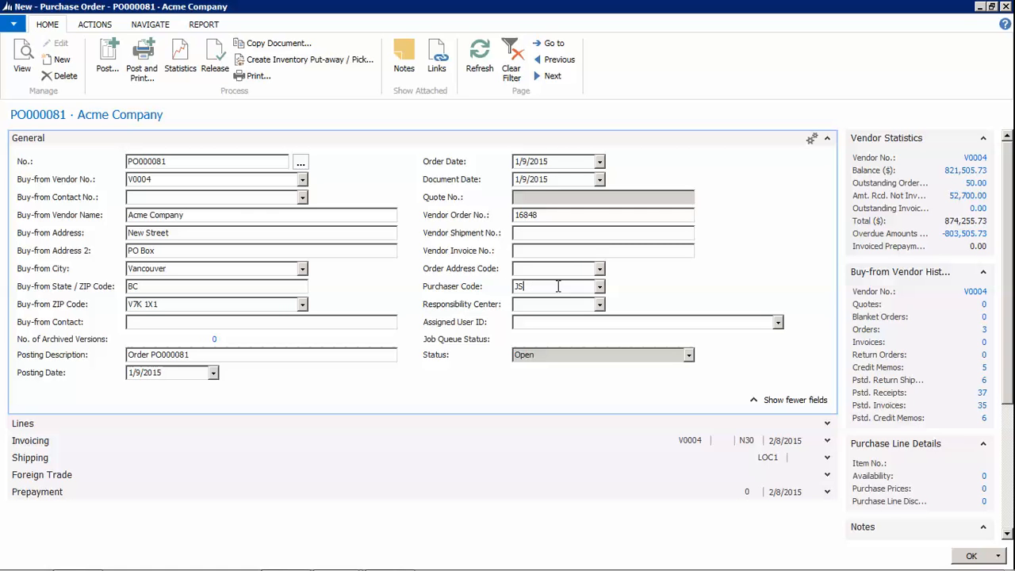
{"action": "left_click", "coordinate": [599, 287]}
{"action": "left_click", "coordinate": [534, 376]}
{"action": "left_click", "coordinate": [551, 285]}
{"action": "left_click", "coordinate": [827, 140]}
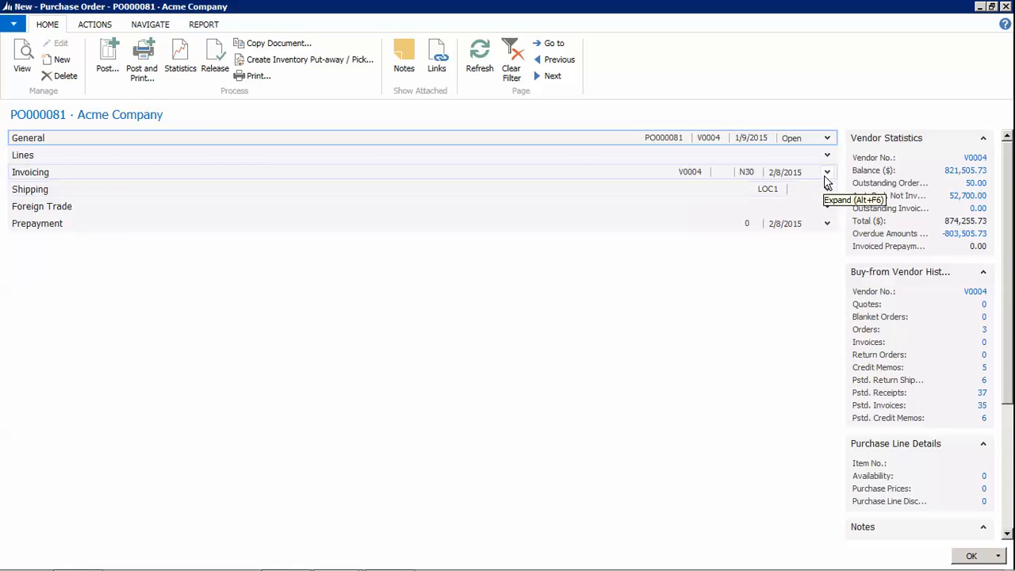
Show the invoicing details and confirm the pay-to vendor remains V0004 Acme Company
{"action": "left_click", "coordinate": [826, 173]}
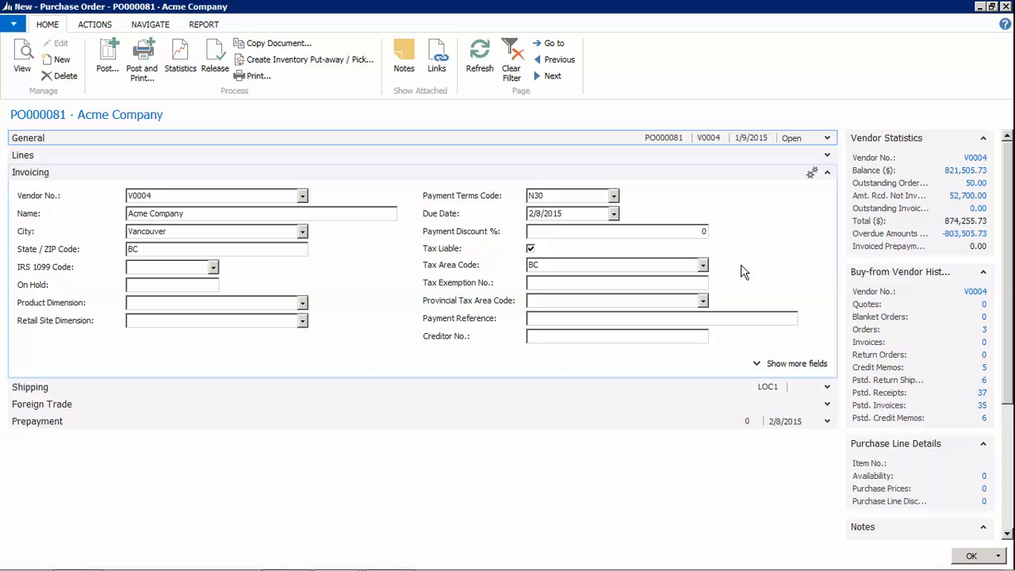
{"action": "left_click", "coordinate": [210, 196]}
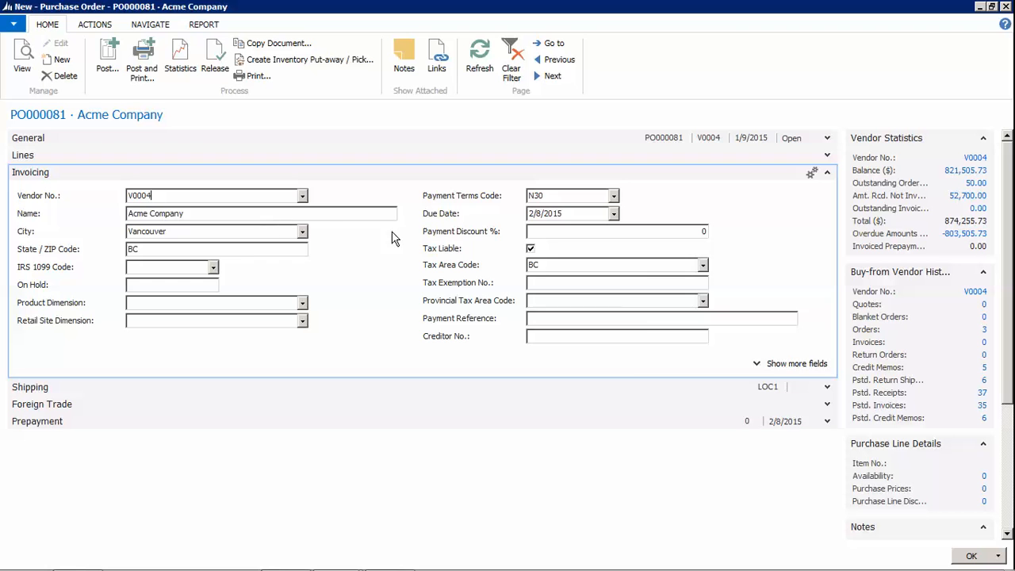
{"action": "left_click", "coordinate": [302, 196]}
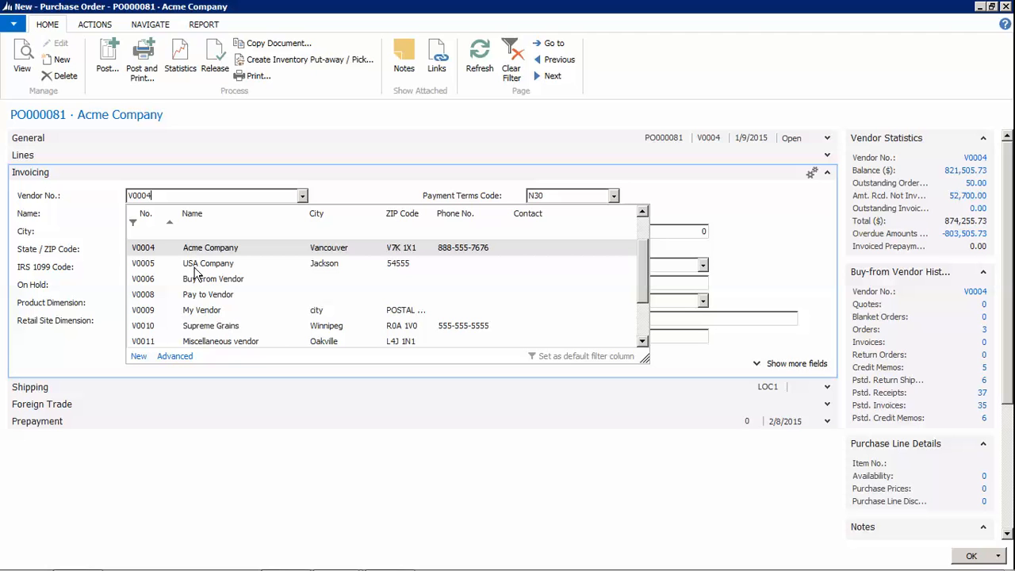
{"action": "left_click", "coordinate": [303, 196]}
{"action": "left_click", "coordinate": [198, 215]}
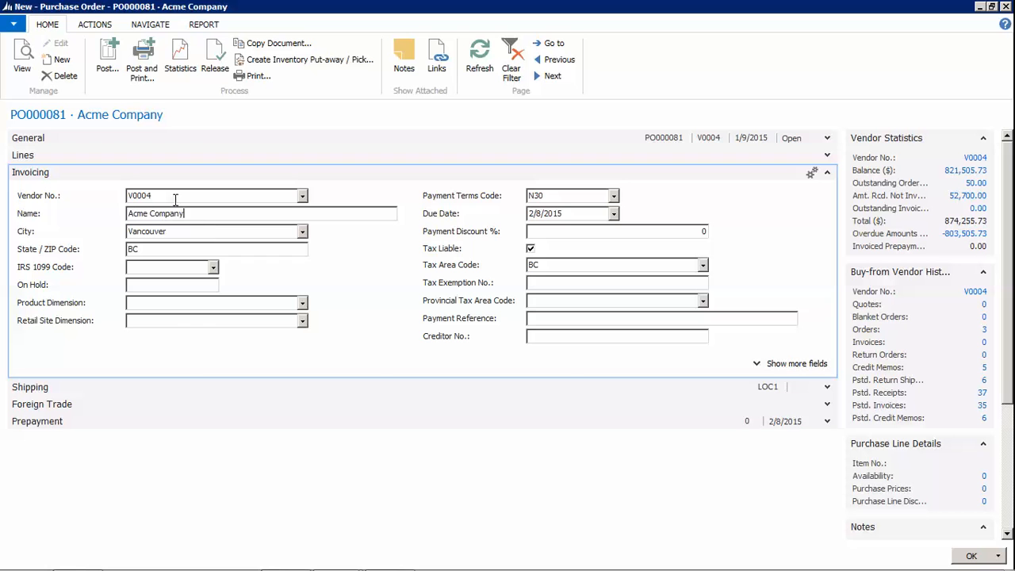
{"action": "left_click", "coordinate": [302, 195]}
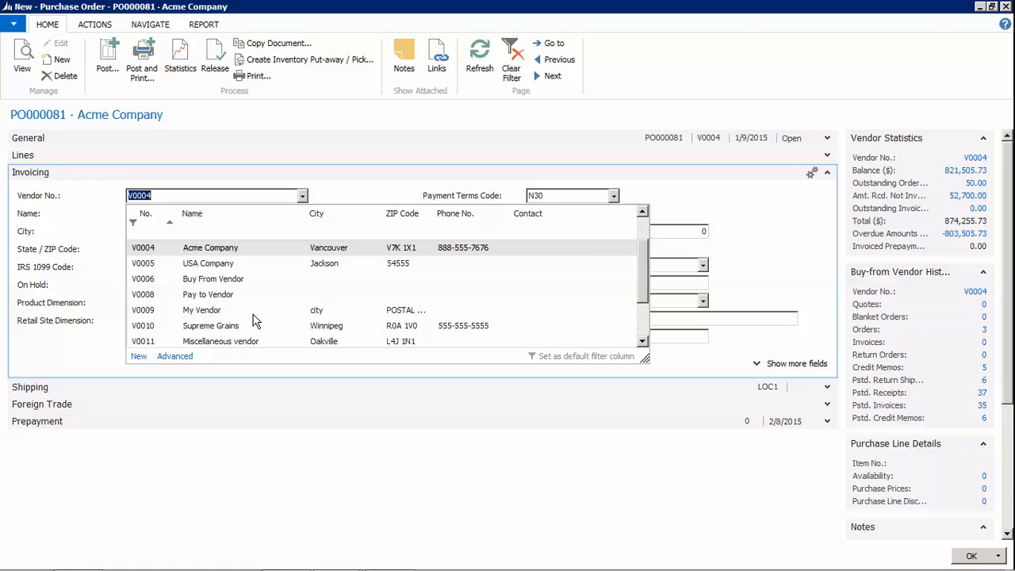
{"action": "left_click", "coordinate": [161, 195]}
{"action": "left_click", "coordinate": [301, 197]}
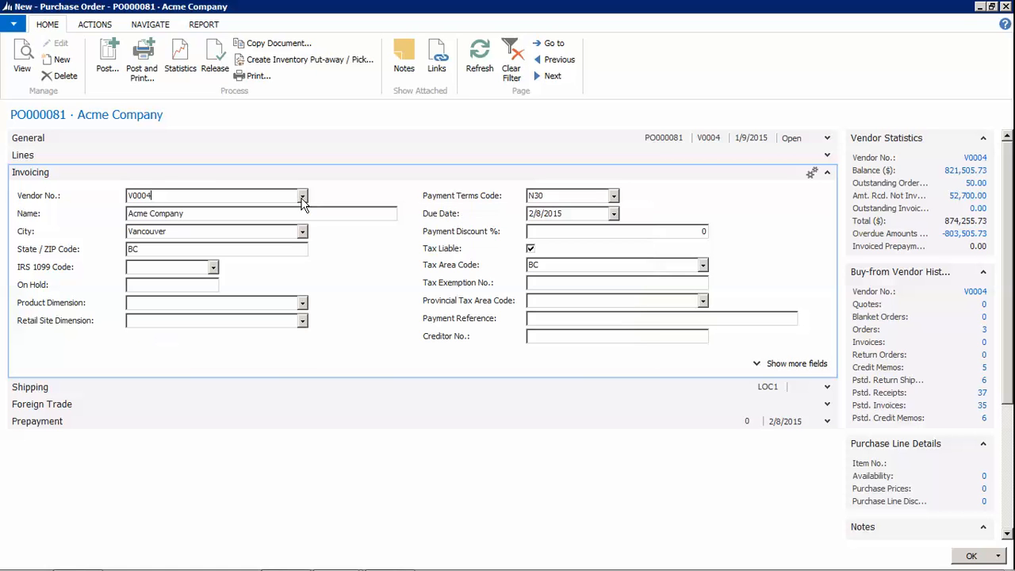
{"action": "left_click", "coordinate": [178, 321]}
Set the Retail Site Dimension to MAIN
{"action": "left_click", "coordinate": [303, 321]}
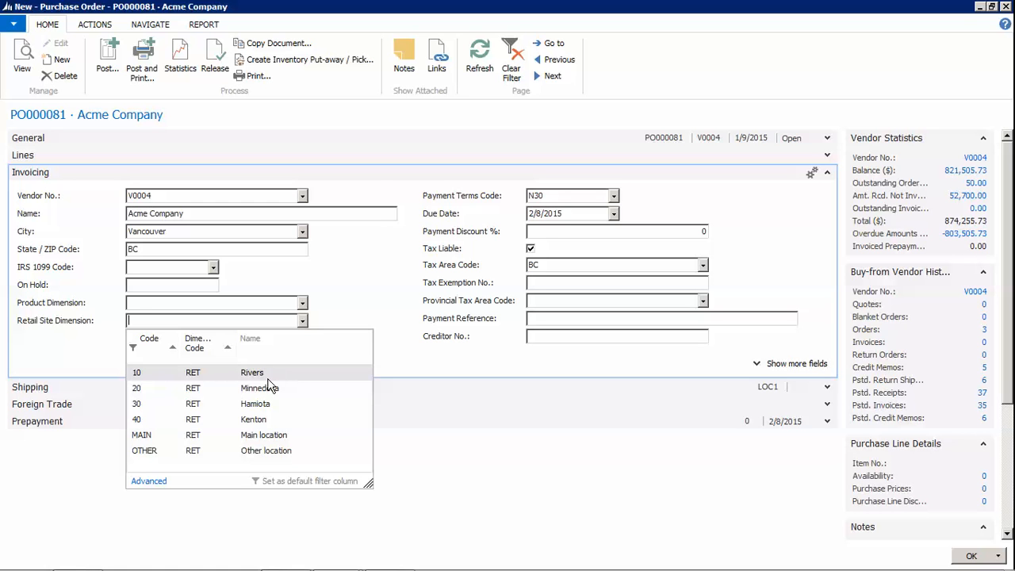
{"action": "left_click", "coordinate": [262, 434]}
{"action": "left_click", "coordinate": [251, 300]}
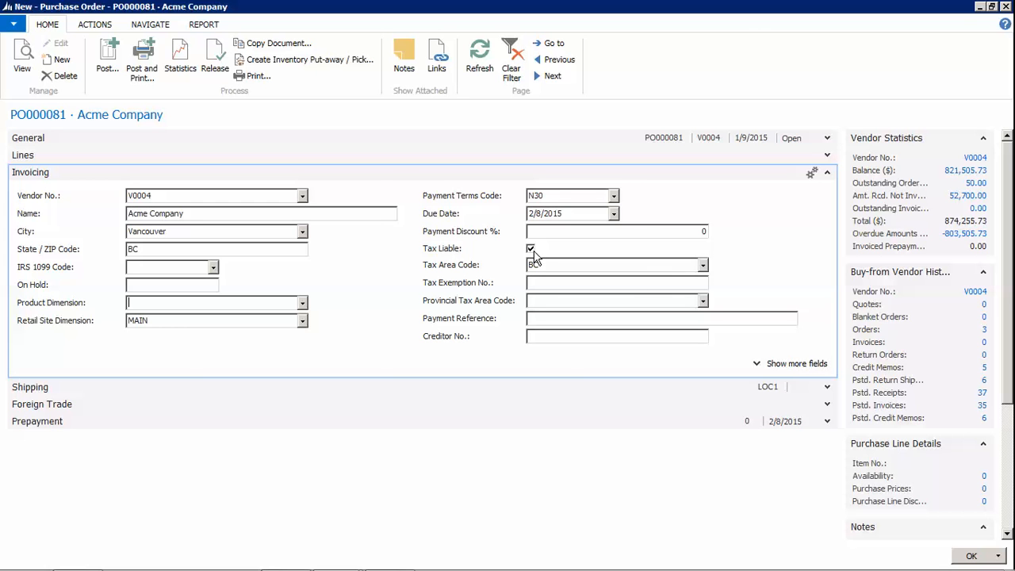
Review tax area code BC, payment terms N30 and the invoice due date
{"action": "left_click", "coordinate": [551, 267]}
{"action": "left_click", "coordinate": [563, 198]}
{"action": "left_click", "coordinate": [578, 214]}
{"action": "left_click", "coordinate": [580, 195]}
Fold invoicing, confirm ship-to Location 1 with location code LOC1, then fold shipping
{"action": "left_click", "coordinate": [827, 172]}
{"action": "left_click", "coordinate": [827, 189]}
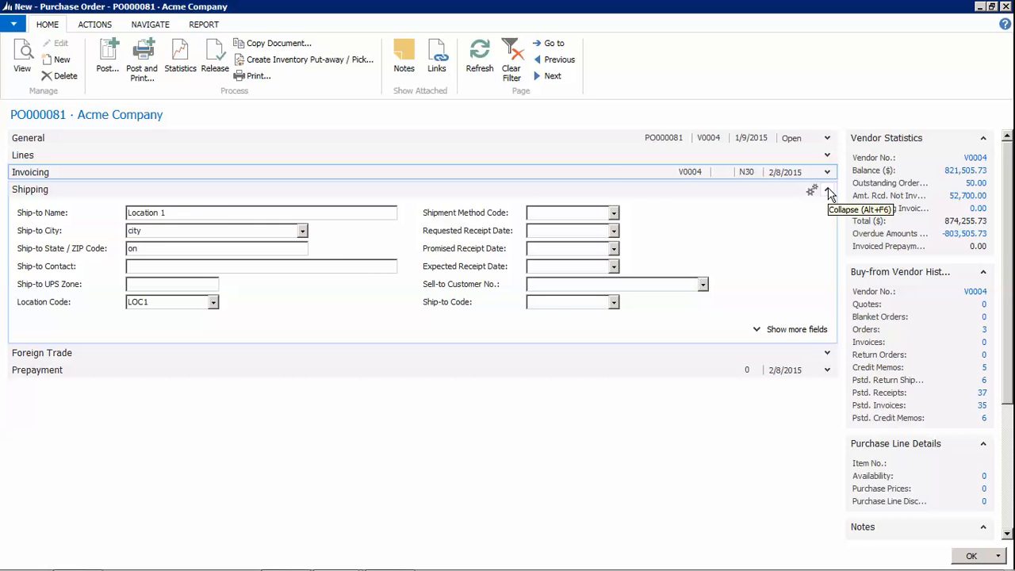
{"action": "left_click", "coordinate": [213, 214]}
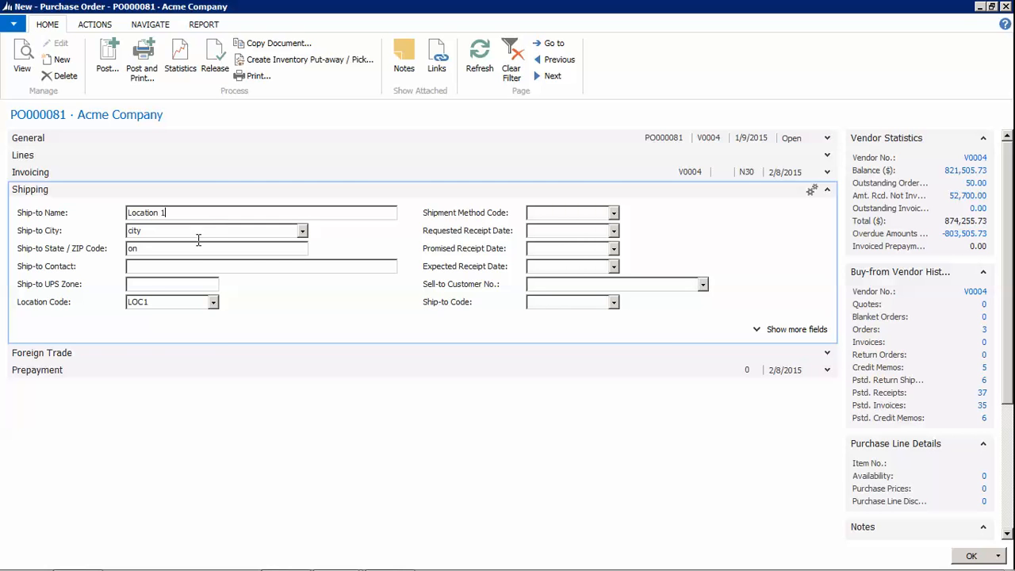
{"action": "left_click", "coordinate": [158, 304]}
{"action": "left_click", "coordinate": [213, 302]}
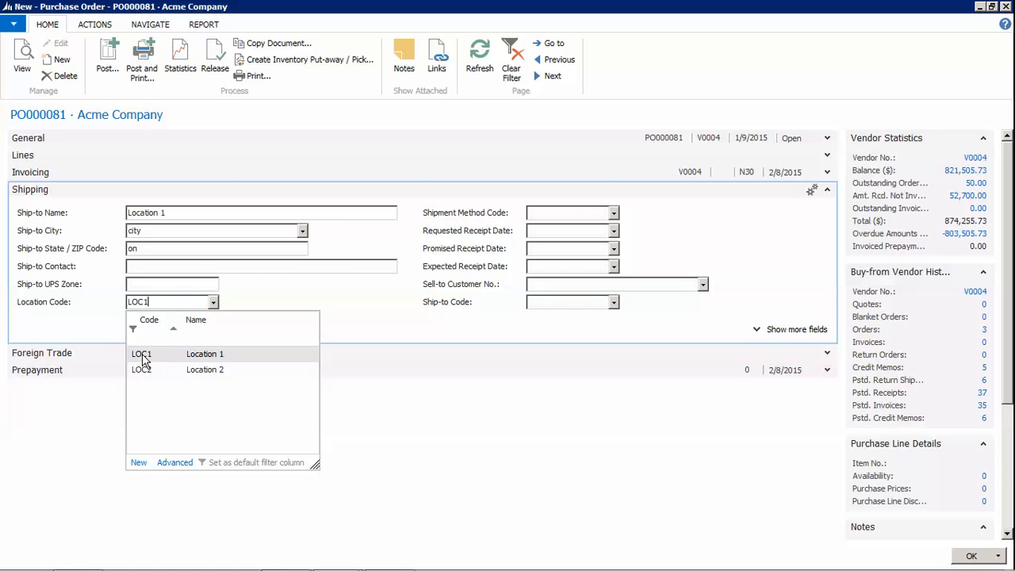
{"action": "left_click", "coordinate": [143, 356]}
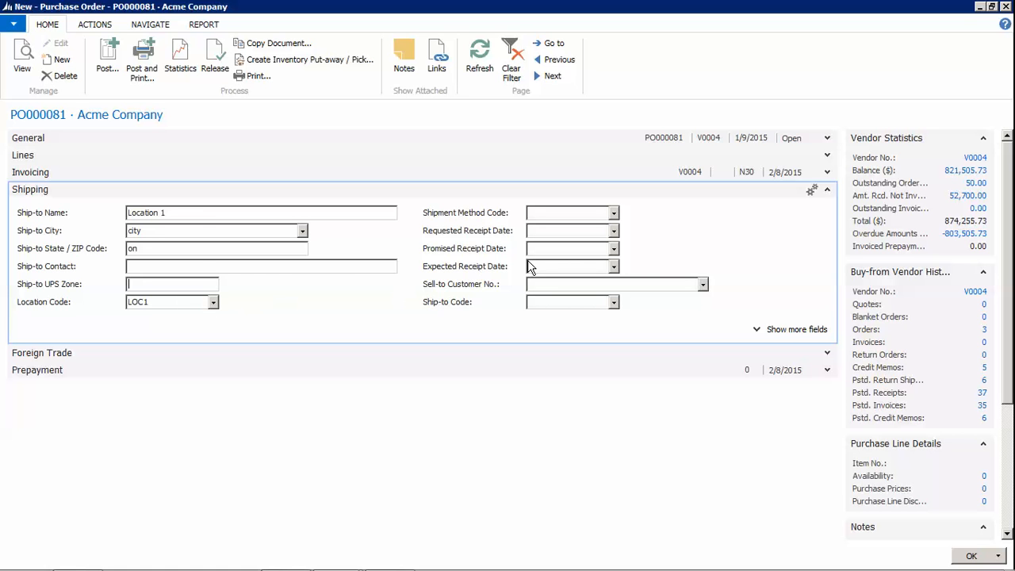
{"action": "left_click", "coordinate": [827, 189]}
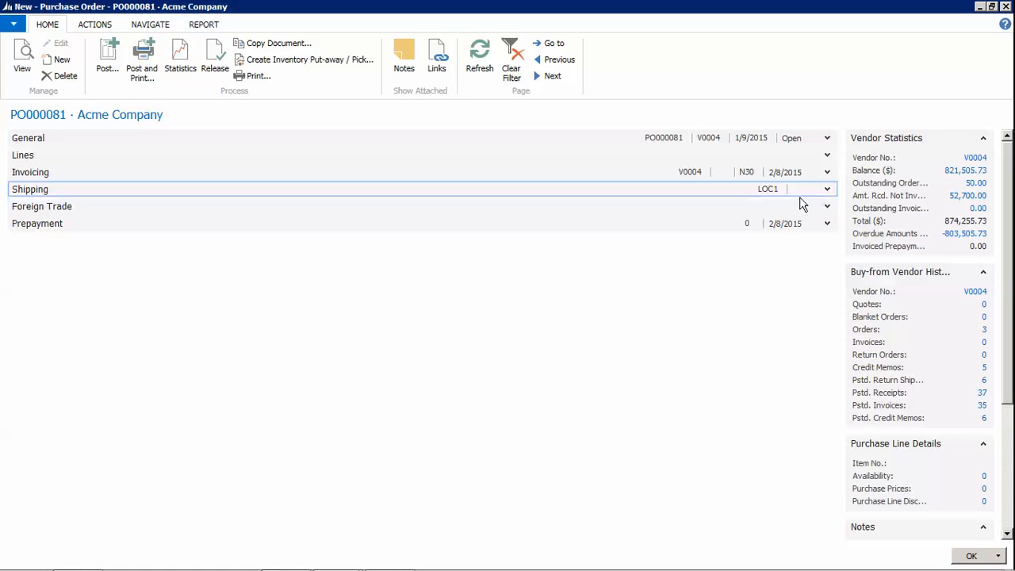
{"action": "left_click", "coordinate": [827, 207]}
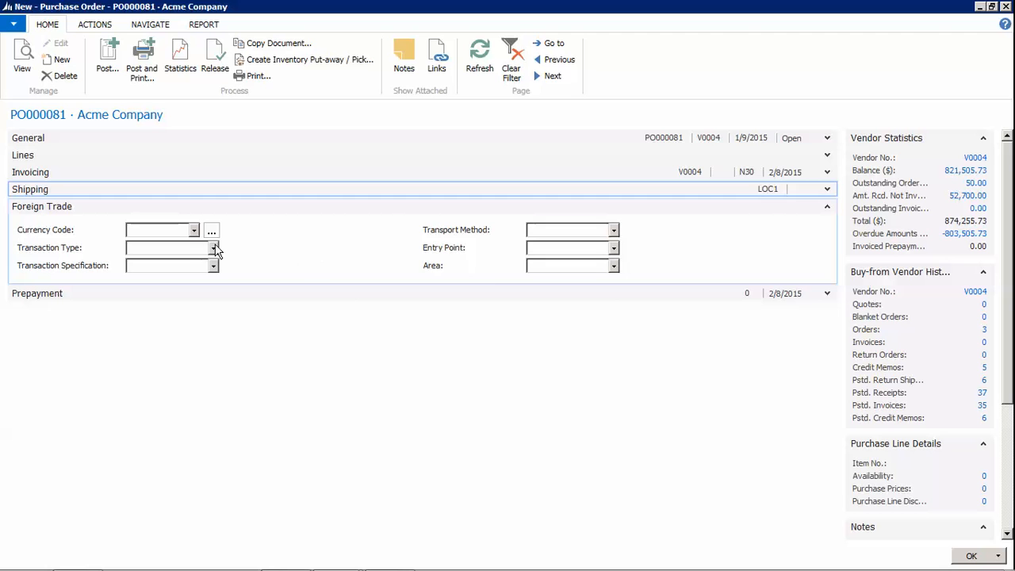
{"action": "left_click", "coordinate": [155, 231]}
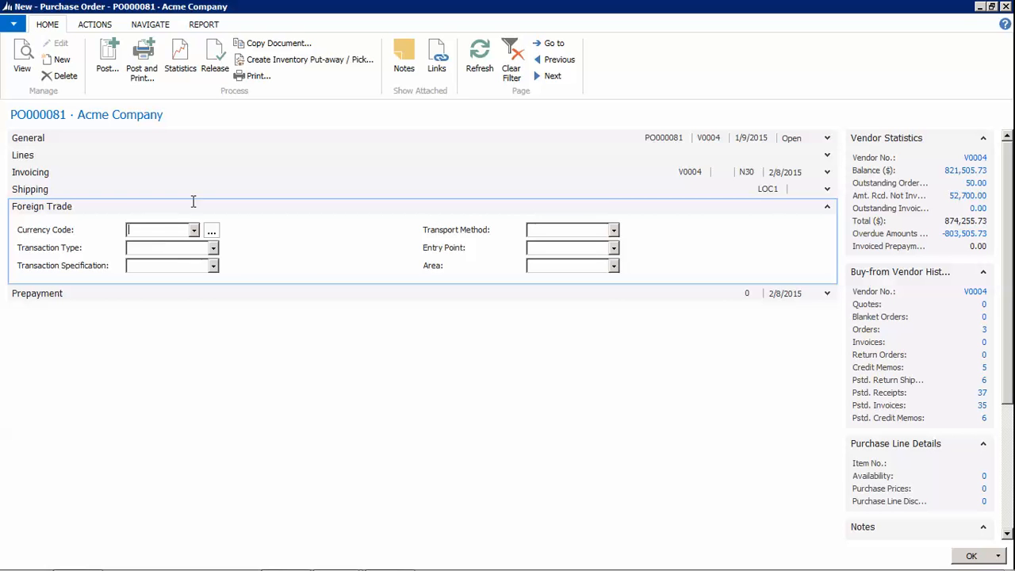
{"action": "left_click", "coordinate": [166, 248]}
{"action": "left_click", "coordinate": [160, 231]}
{"action": "left_click", "coordinate": [826, 207]}
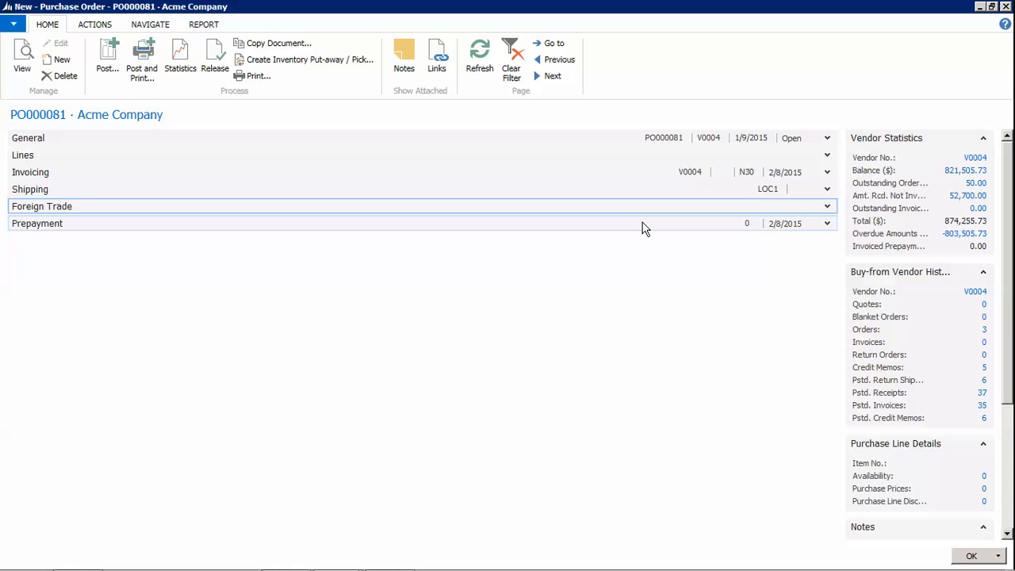
Show the order lines and bring up the line type choices on the first blank line
{"action": "left_click", "coordinate": [827, 155]}
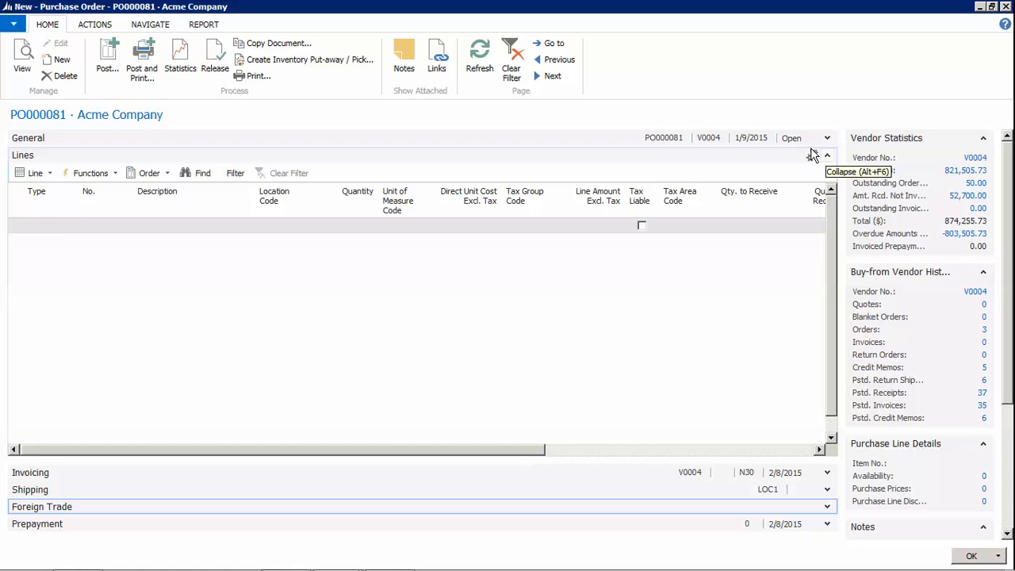
{"action": "left_click", "coordinate": [48, 228]}
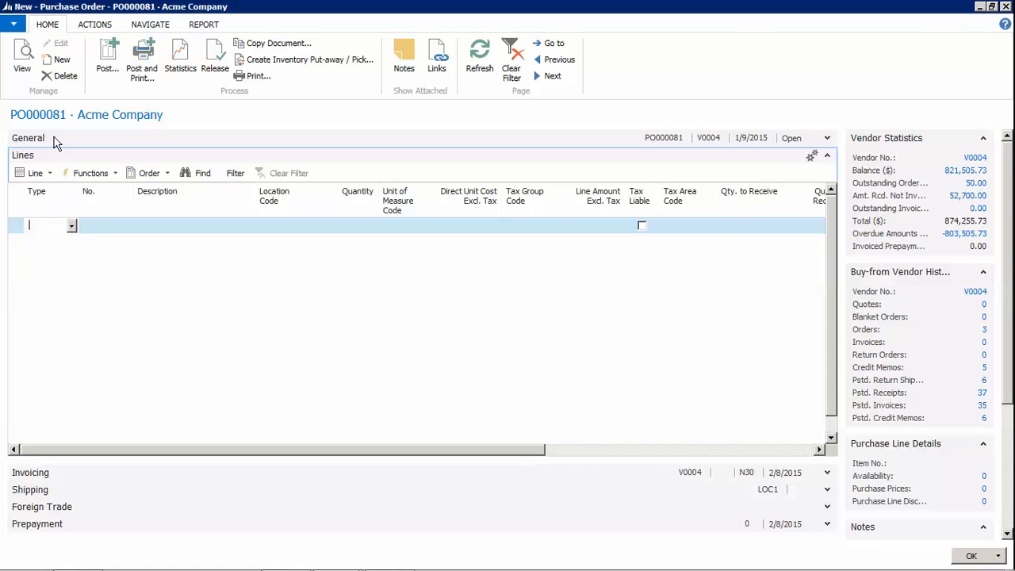
{"action": "left_click", "coordinate": [828, 139]}
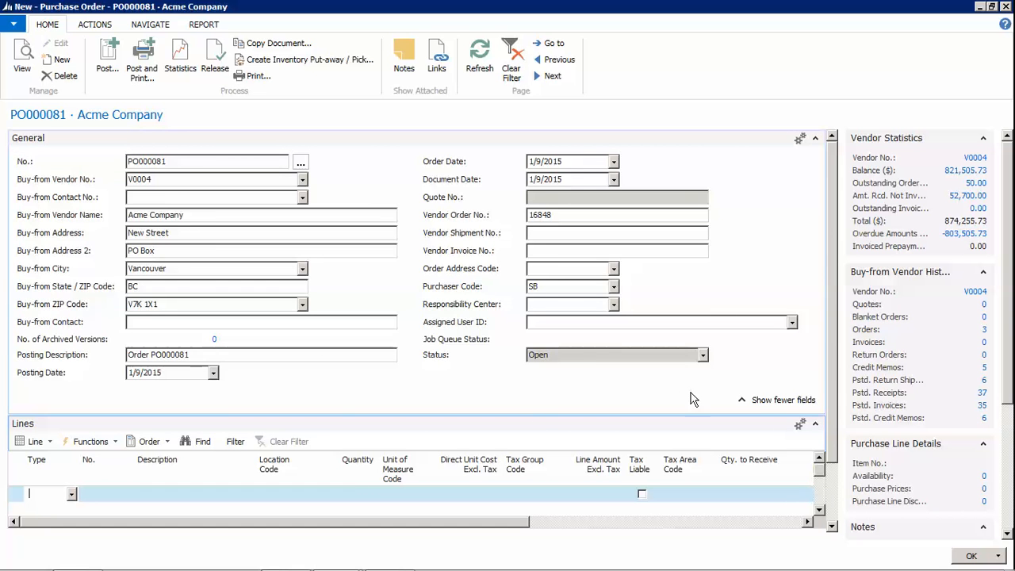
{"action": "left_click", "coordinate": [750, 400]}
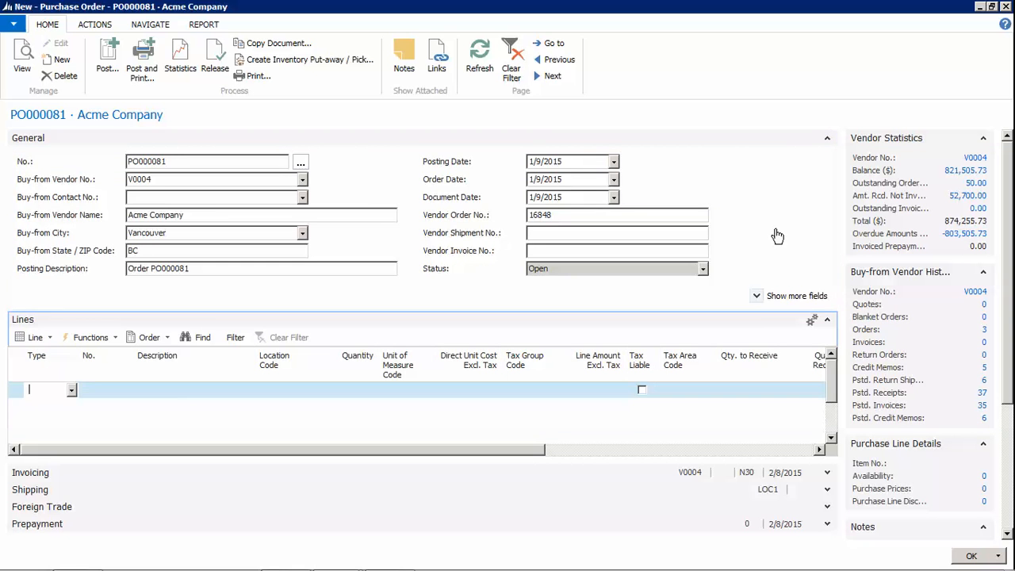
{"action": "left_click", "coordinate": [827, 138]}
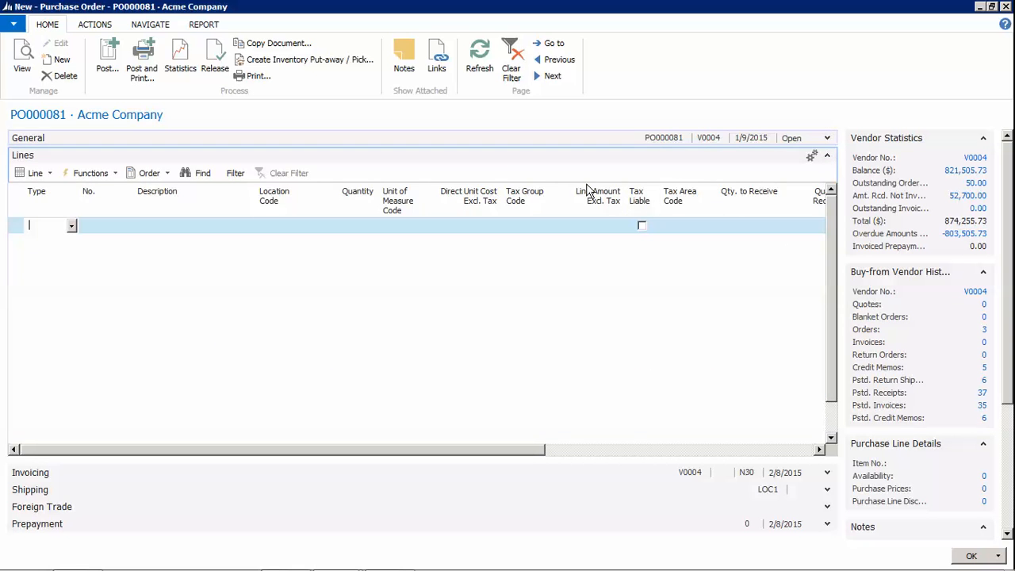
{"action": "left_click", "coordinate": [71, 226]}
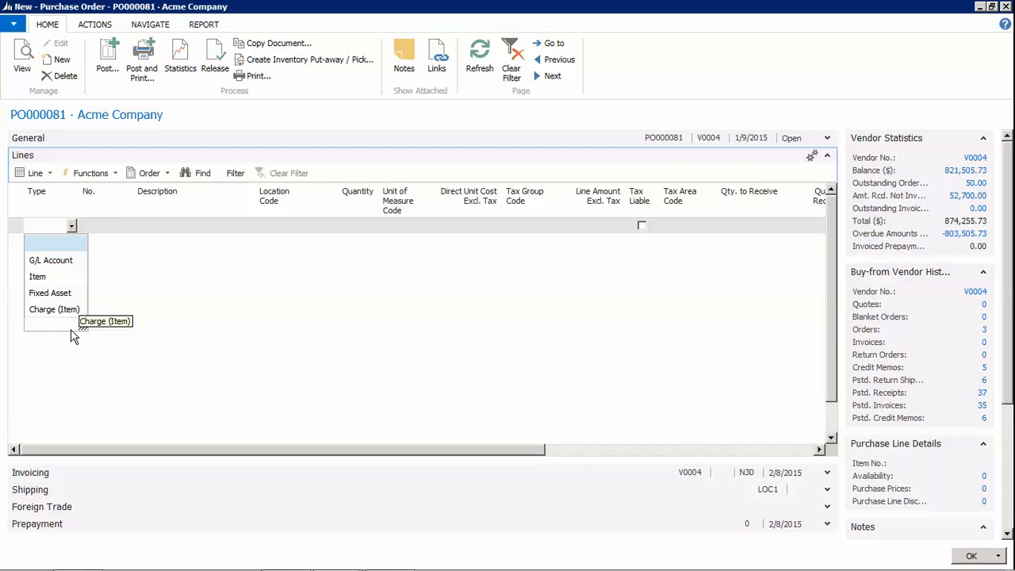
Add an Item line for 5 of 100012 Super Plant 10L at location LOC1
{"action": "left_click", "coordinate": [41, 277]}
{"action": "left_click", "coordinate": [114, 224]}
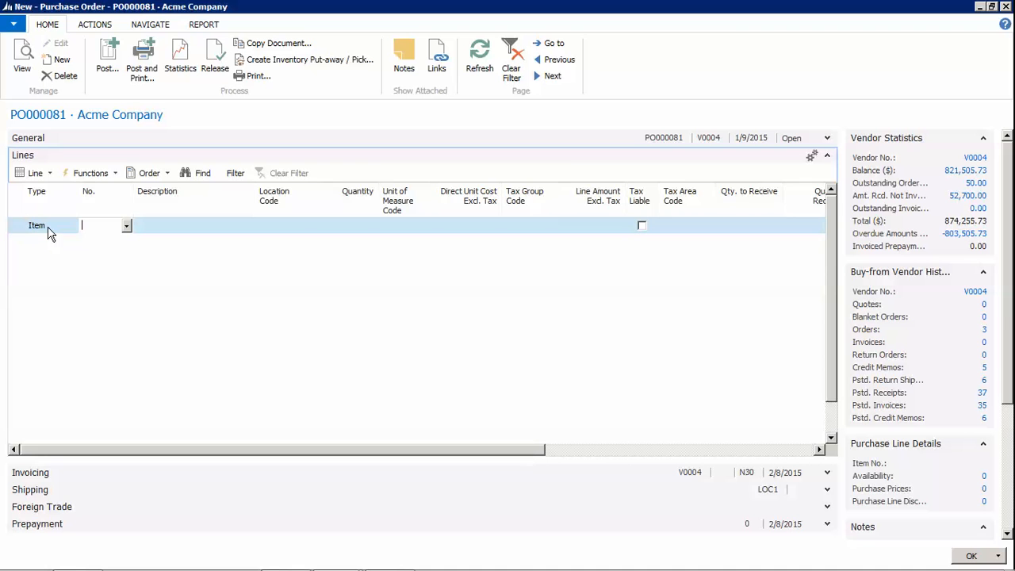
{"action": "left_click", "coordinate": [127, 227]}
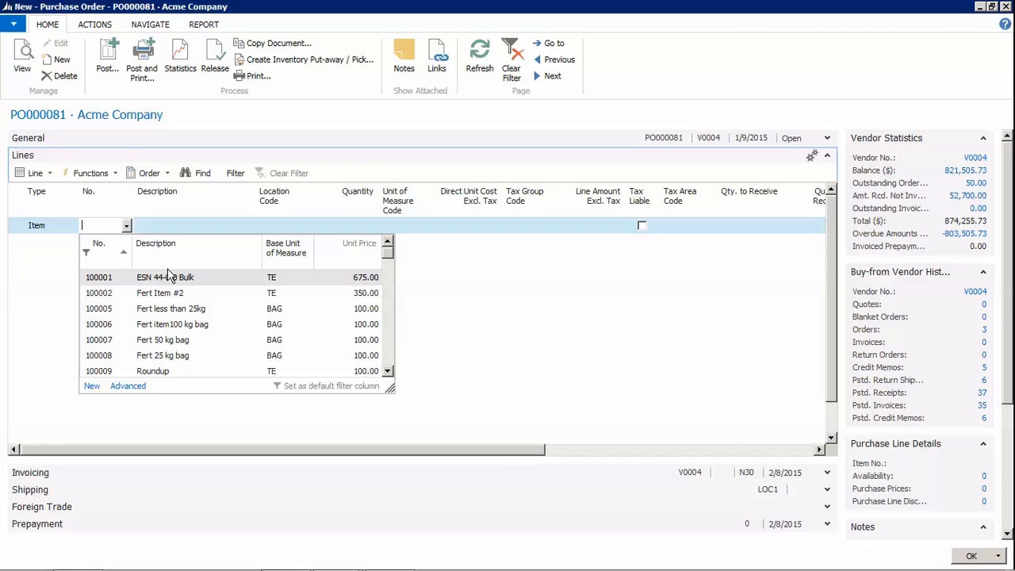
{"action": "left_click", "coordinate": [392, 363]}
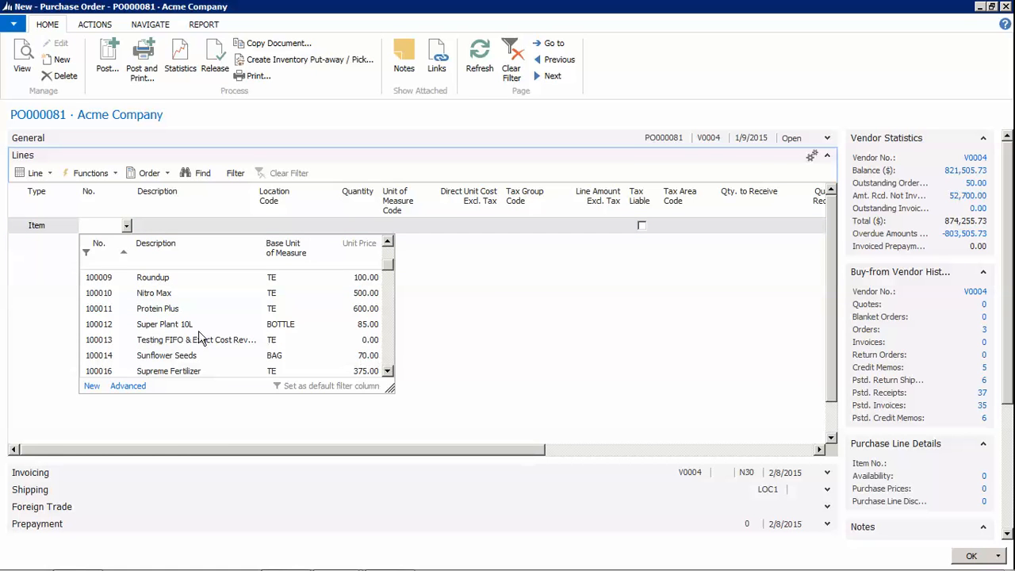
{"action": "left_click", "coordinate": [163, 324]}
{"action": "left_click", "coordinate": [180, 225]}
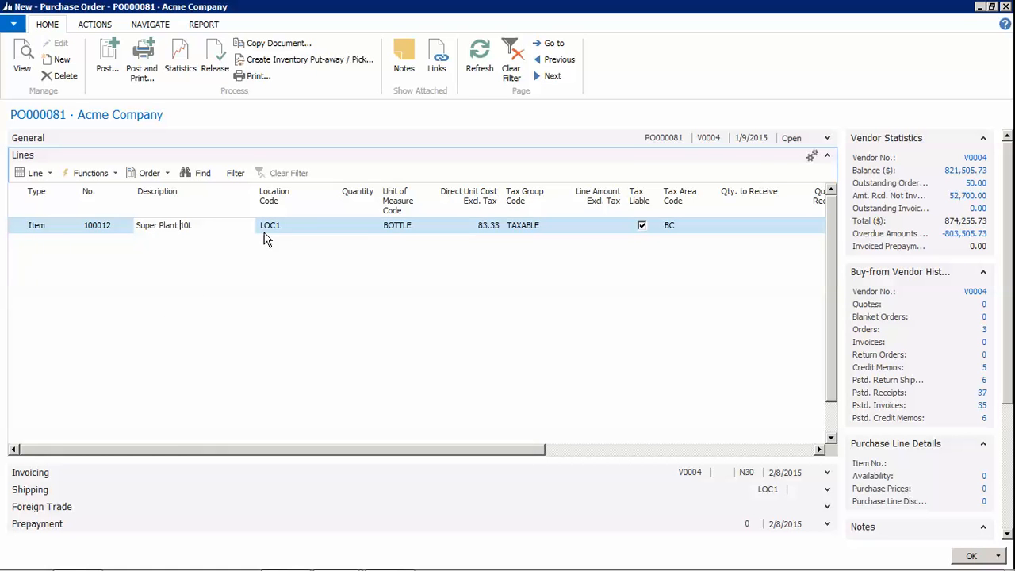
{"action": "left_click", "coordinate": [306, 226]}
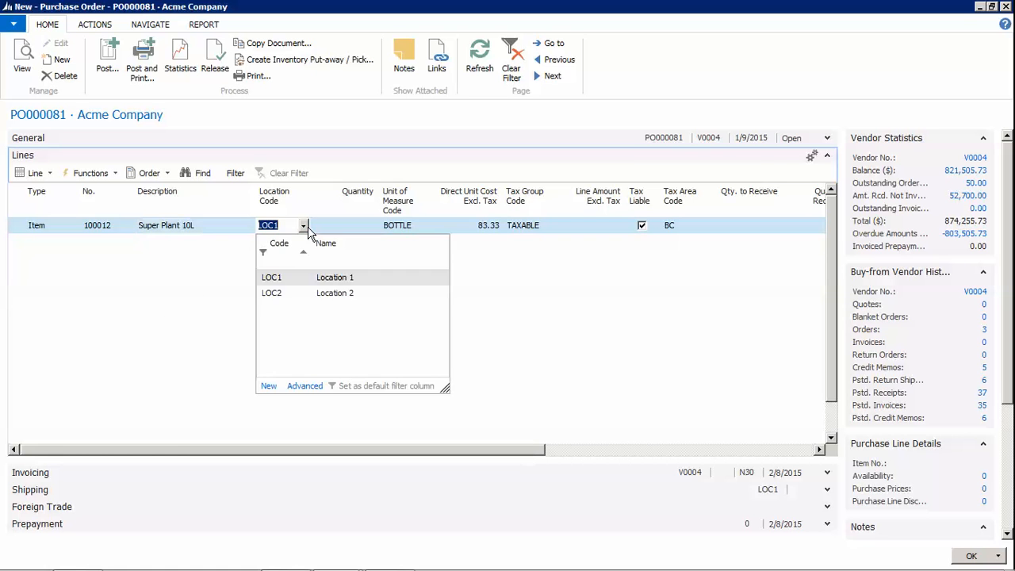
{"action": "left_click", "coordinate": [352, 227]}
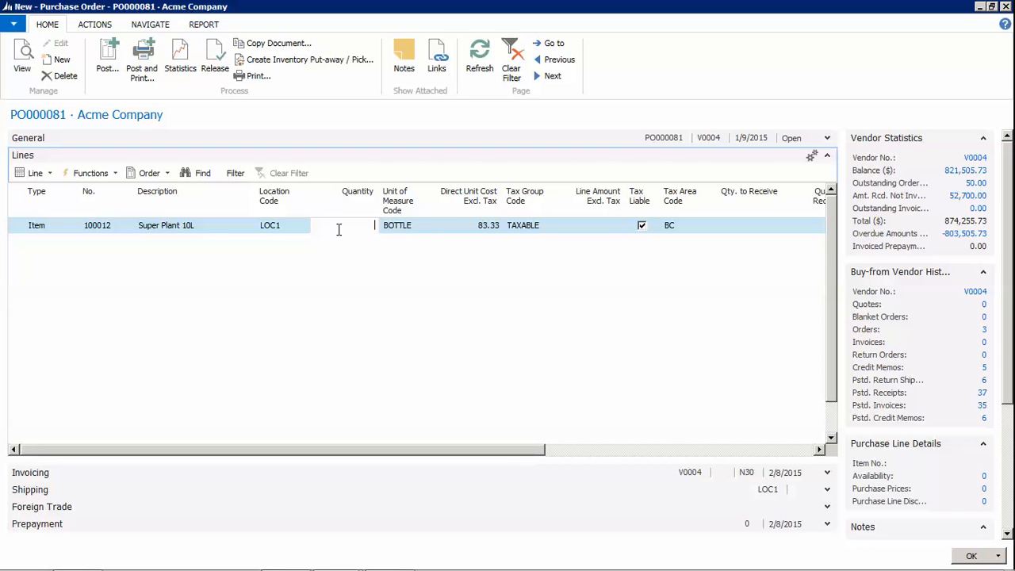
{"action": "type", "text": "5"}
{"action": "key", "text": "Tab"}
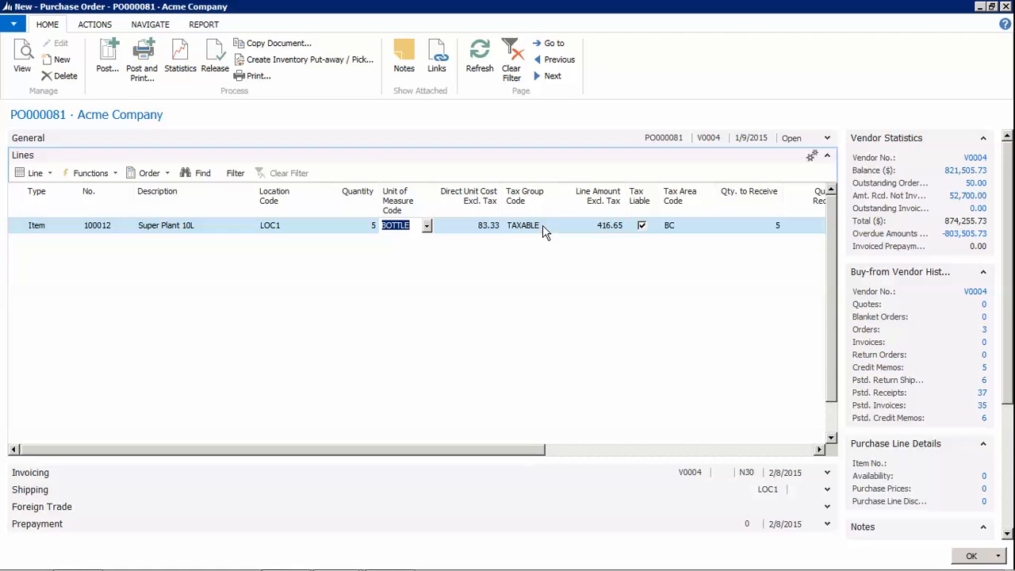
Check the line's unit cost 83.33 and line amount 416.65 across its columns
{"action": "left_click", "coordinate": [610, 229]}
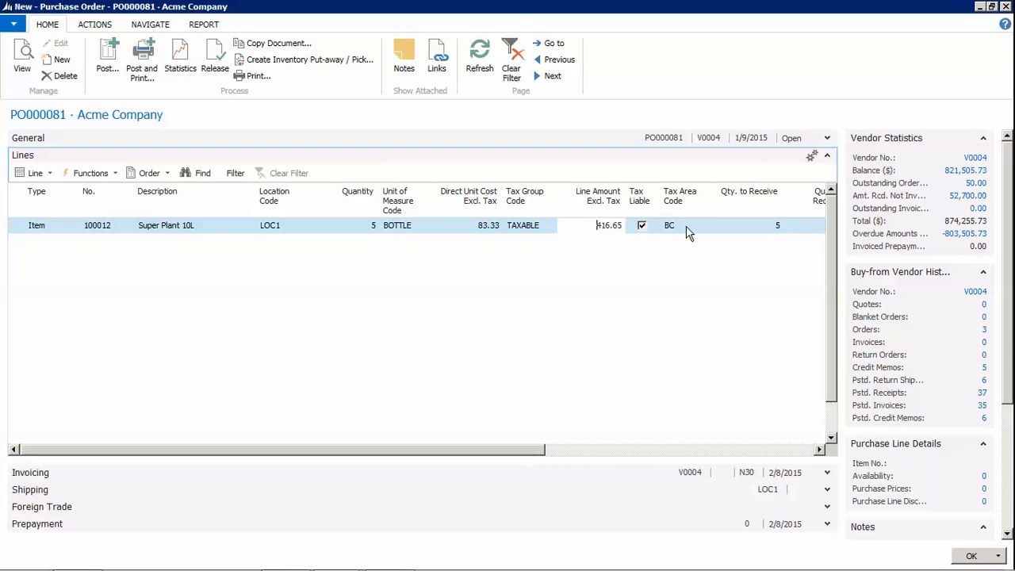
{"action": "mouse_move", "coordinate": [679, 233]}
{"action": "mouse_move", "coordinate": [530, 231]}
{"action": "left_click_drag", "start_coordinate": [521, 450], "coordinate": [774, 471]}
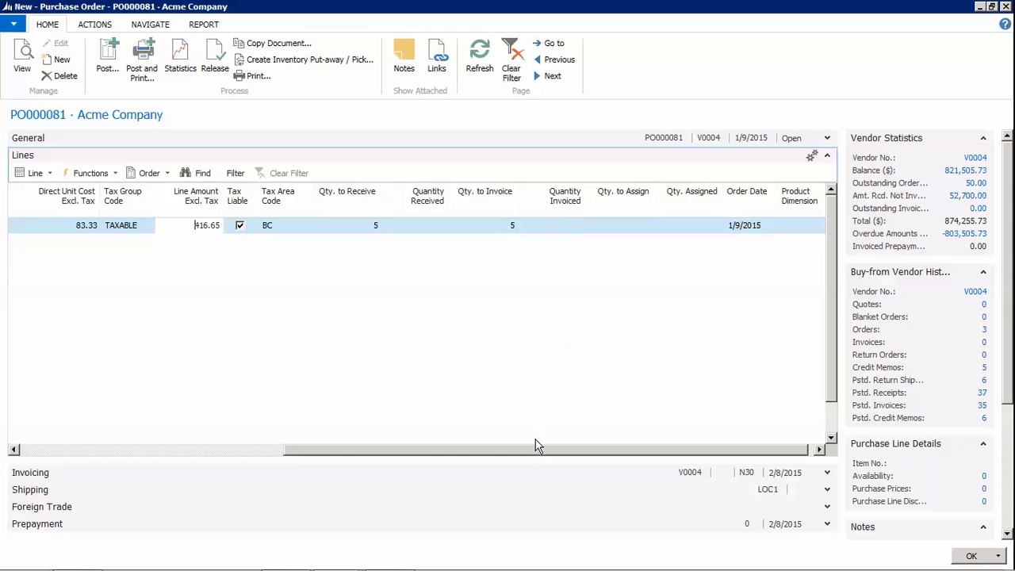
Add a line for 2 TE of item 100009 Roundup, totalling 500.00
{"action": "left_click_drag", "start_coordinate": [532, 449], "coordinate": [224, 456]}
{"action": "left_click", "coordinate": [59, 244]}
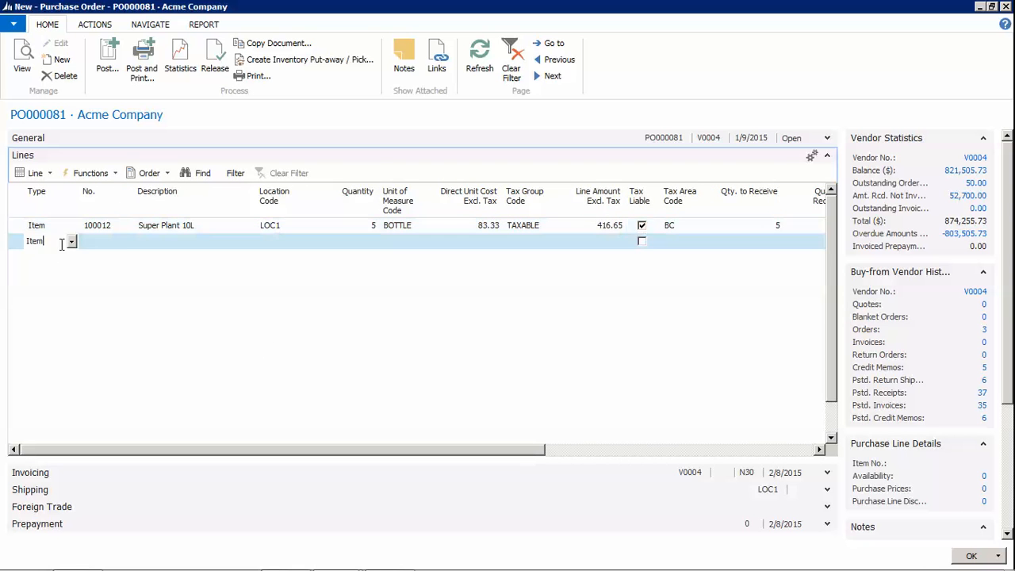
{"action": "left_click", "coordinate": [101, 247]}
{"action": "left_click", "coordinate": [126, 241]}
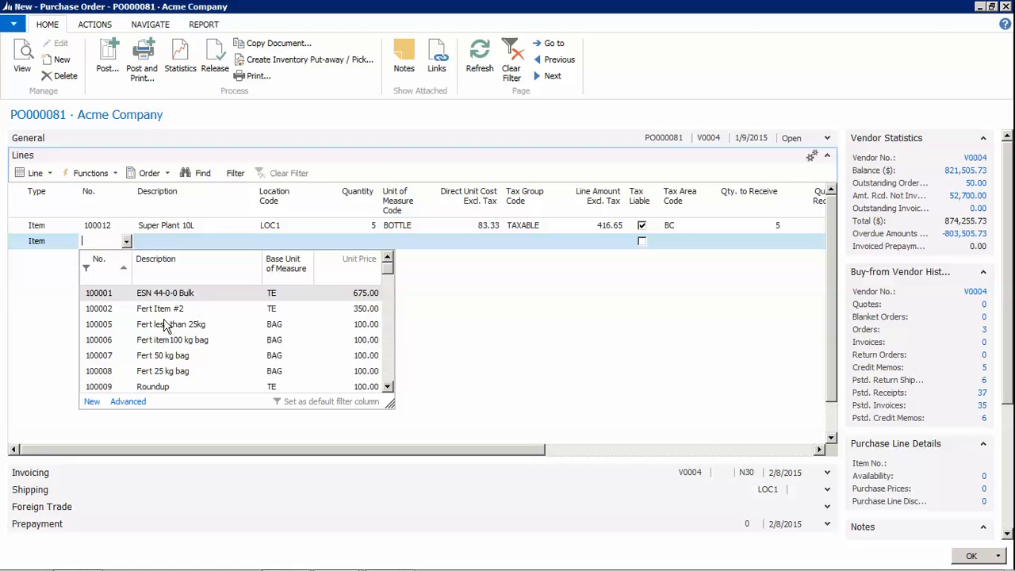
{"action": "left_click", "coordinate": [171, 392]}
{"action": "left_click", "coordinate": [206, 240]}
{"action": "left_click", "coordinate": [369, 242]}
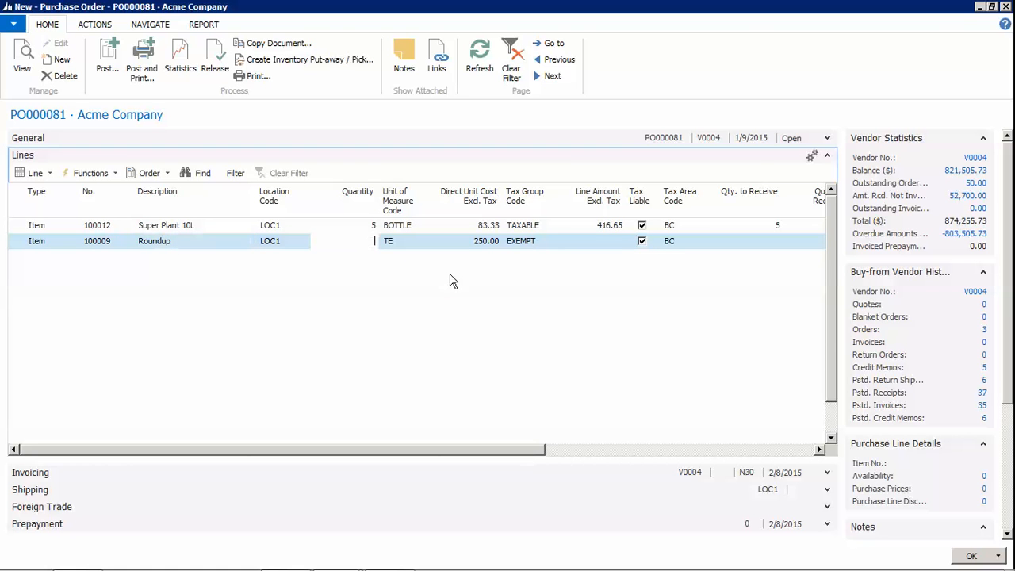
{"action": "type", "text": "2"}
{"action": "key", "text": "Tab"}
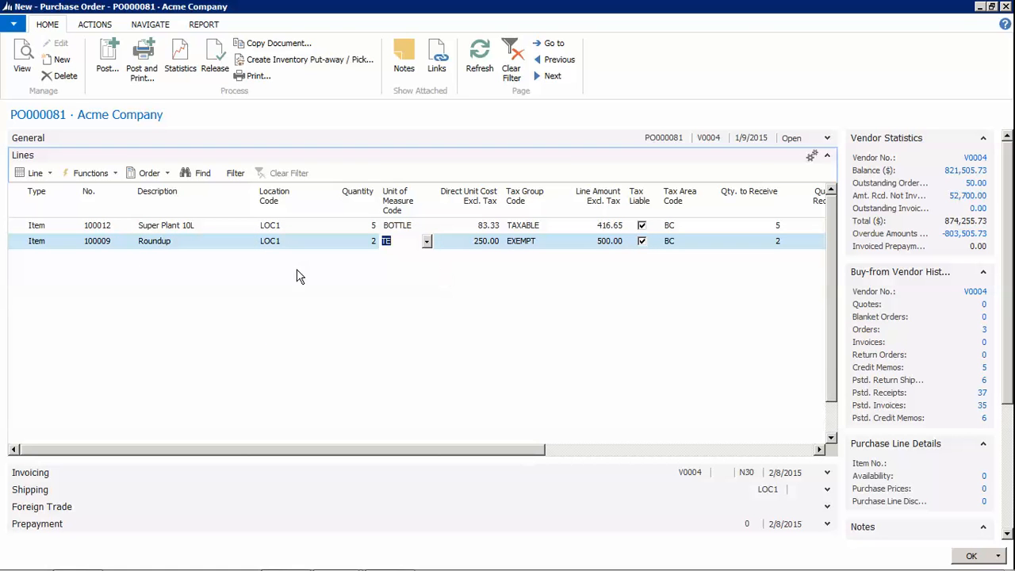
Add a line for 4 bags of item 100007 Fert 50 kg bag, totalling 40.00
{"action": "left_click", "coordinate": [89, 258]}
{"action": "left_click", "coordinate": [126, 258]}
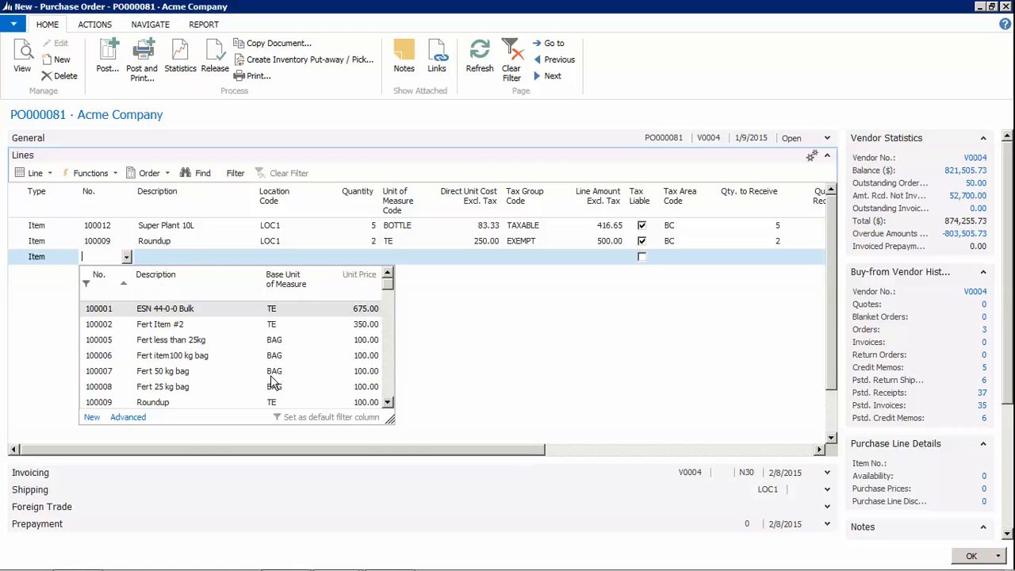
{"action": "left_click", "coordinate": [189, 369]}
{"action": "key", "text": "Tab"}
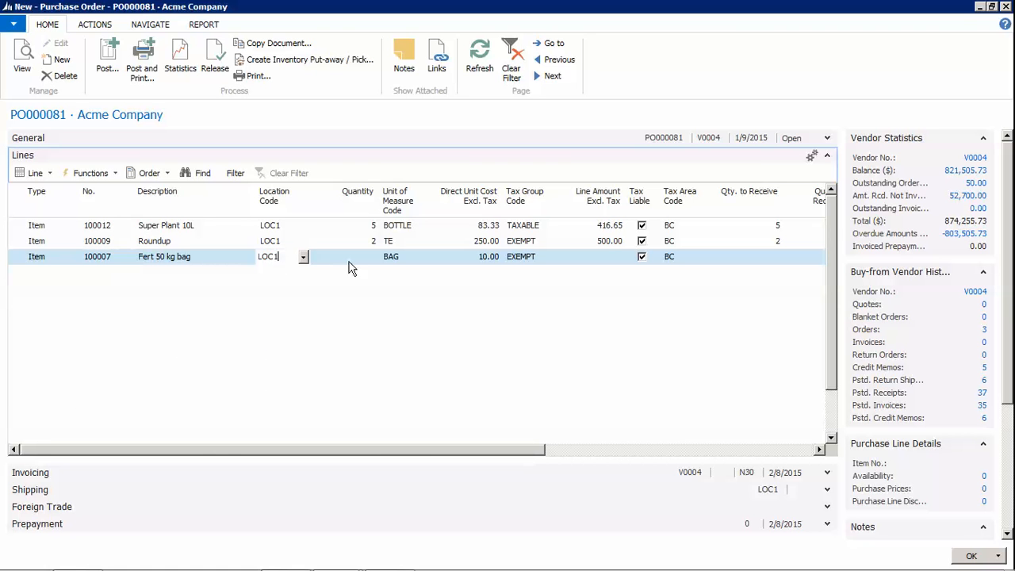
{"action": "key", "text": "Tab"}
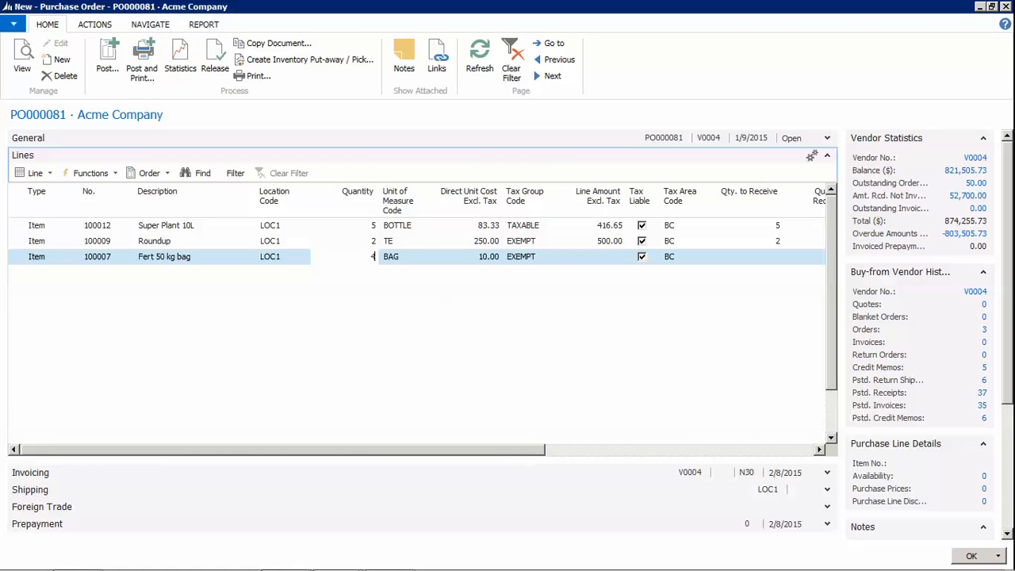
{"action": "type", "text": "4"}
{"action": "key", "text": "Tab"}
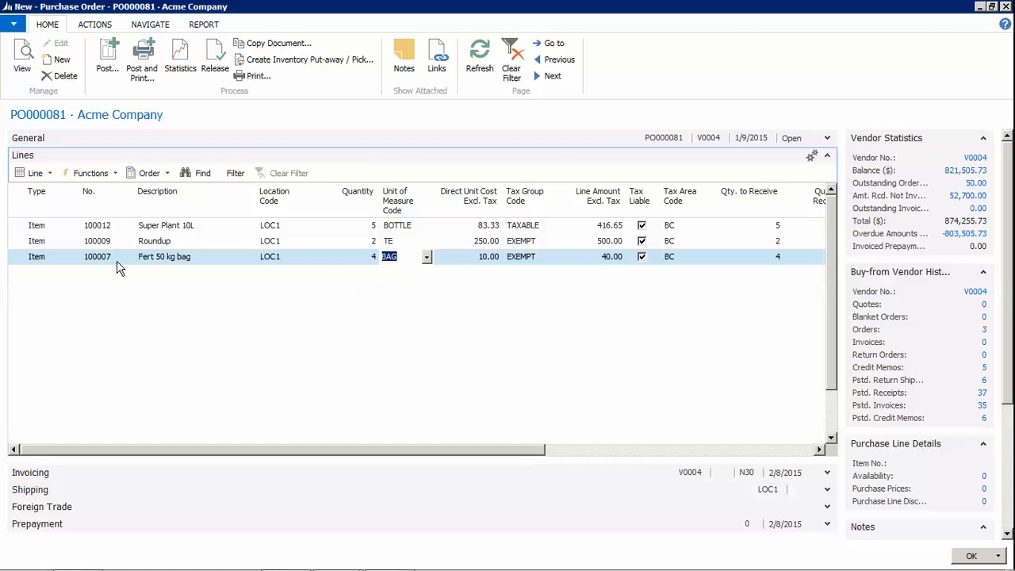
{"action": "left_click", "coordinate": [20, 245]}
Delete the Roundup line from PO000081 and confirm the deletion
{"action": "right_click", "coordinate": [19, 246]}
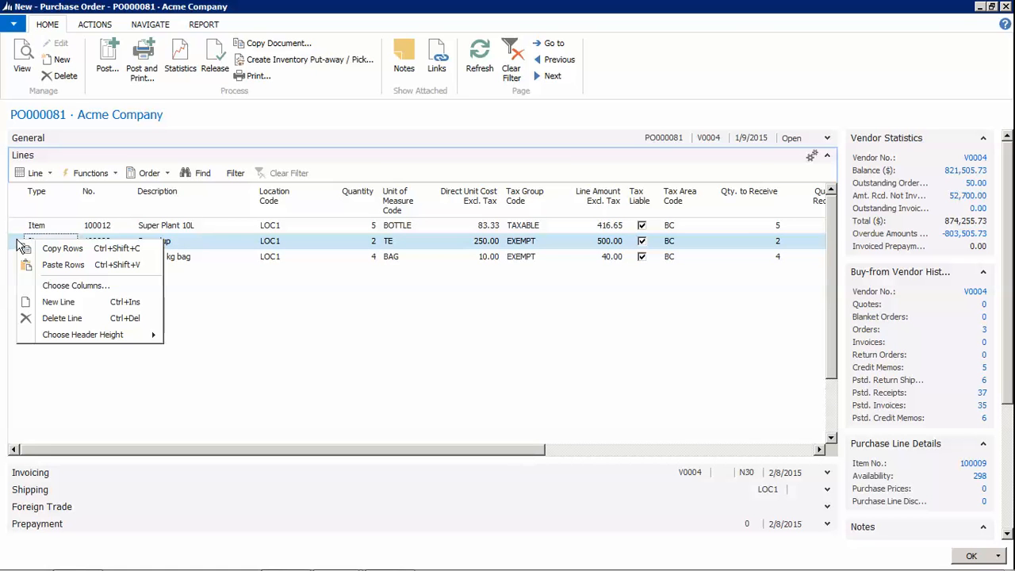
{"action": "left_click", "coordinate": [55, 318]}
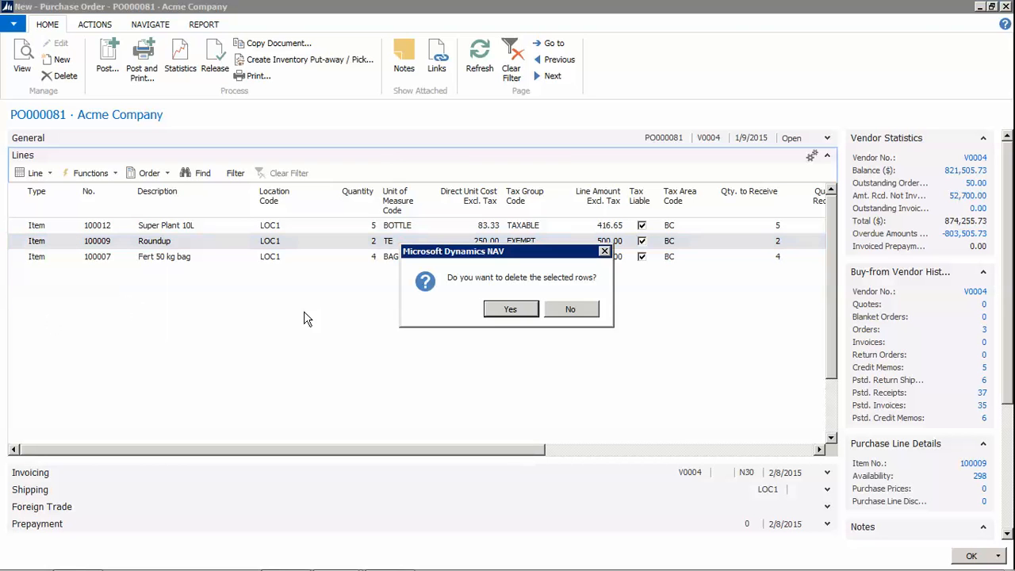
{"action": "left_click", "coordinate": [511, 309]}
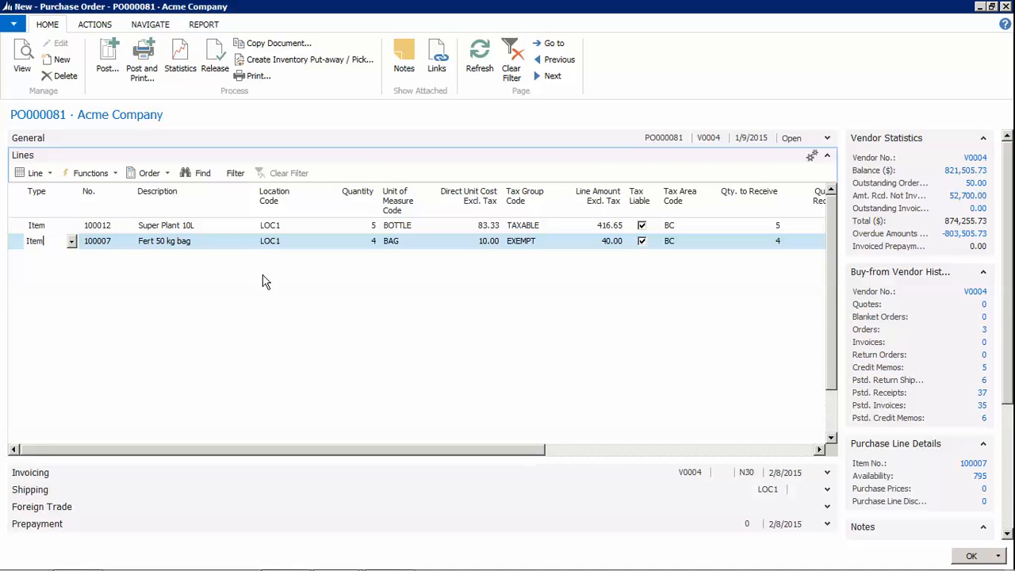
{"action": "left_click", "coordinate": [180, 73]}
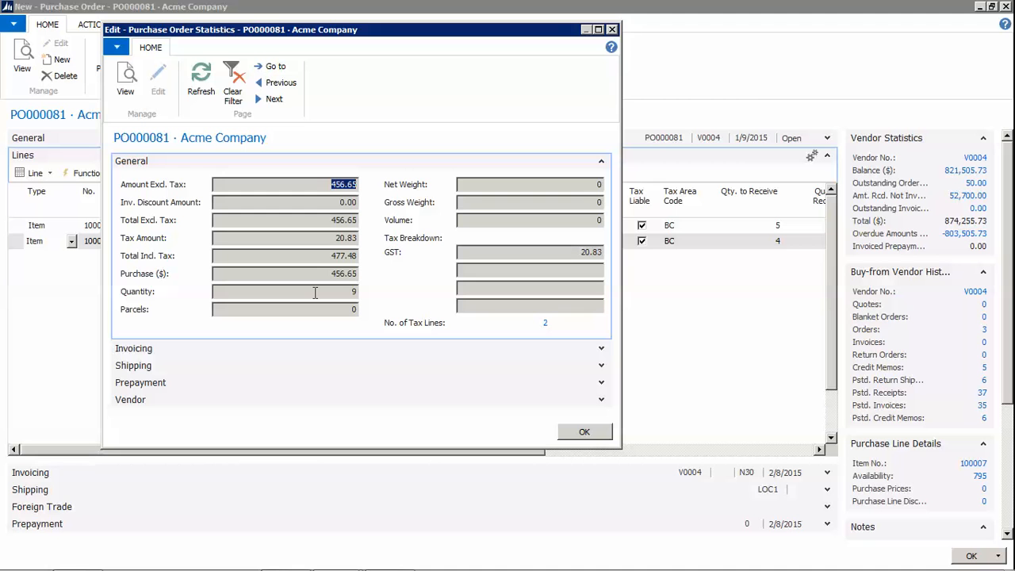
{"action": "left_click", "coordinate": [582, 433]}
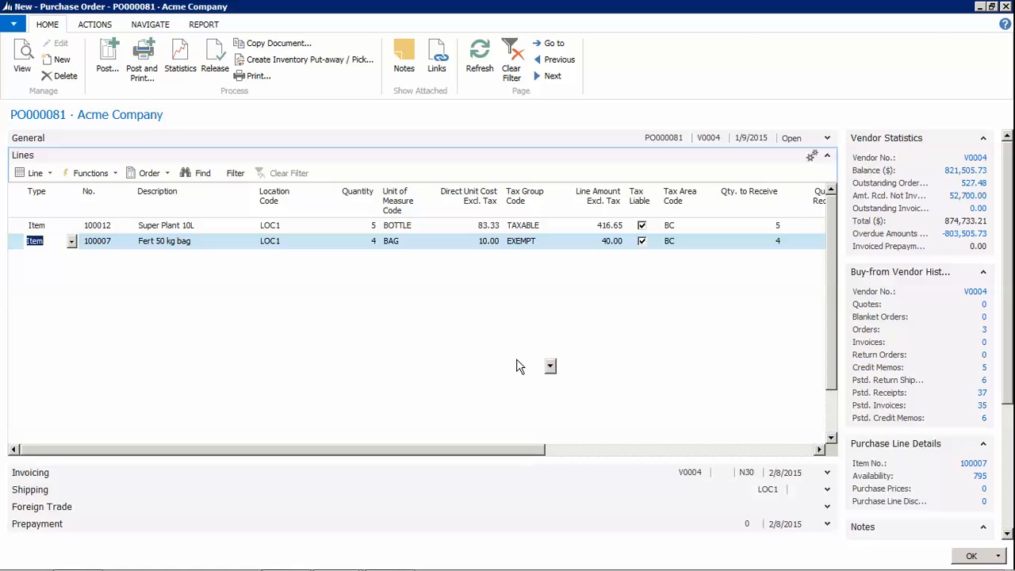
{"action": "left_click", "coordinate": [259, 79]}
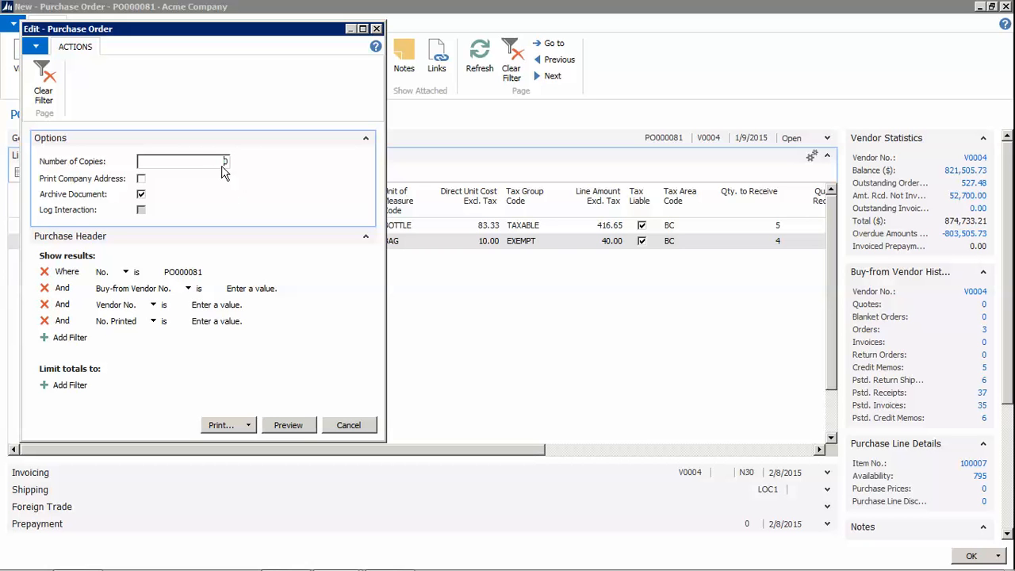
{"action": "left_click_drag", "start_coordinate": [223, 162], "coordinate": [248, 156]}
{"action": "type", "text": "1"}
{"action": "key", "text": "Tab"}
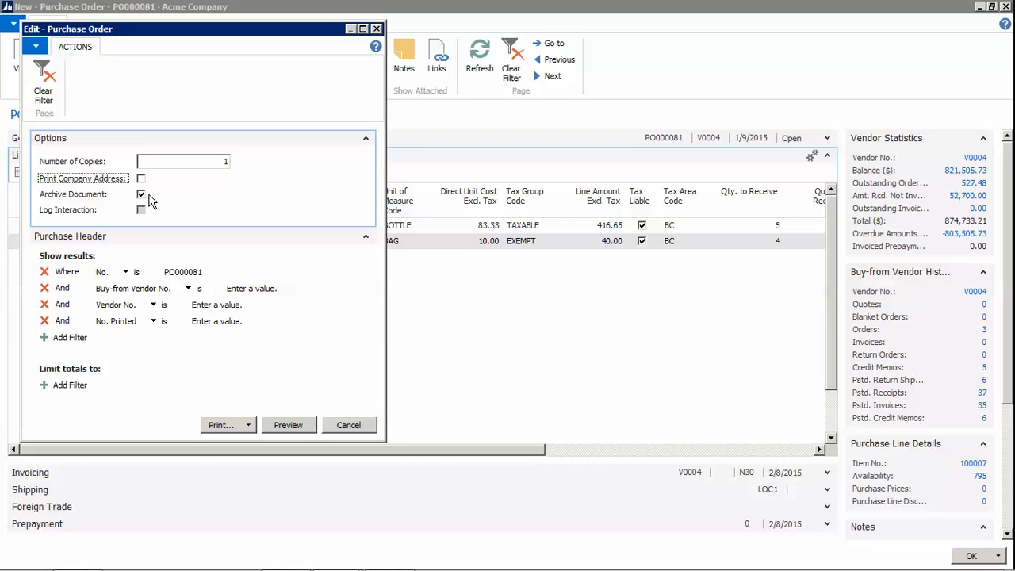
{"action": "left_click", "coordinate": [346, 426]}
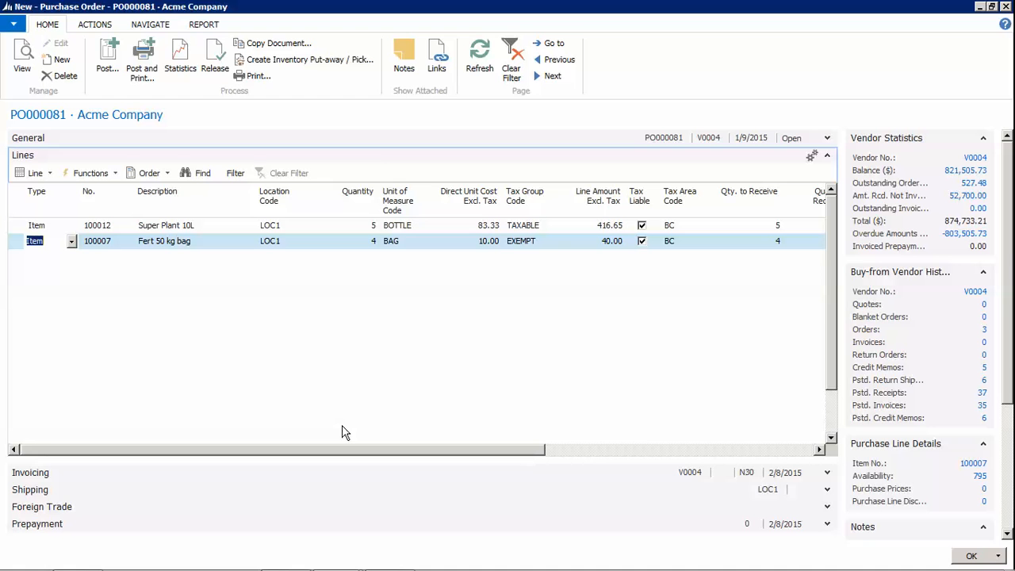
Close PO000081 to the Purchase Orders list and advance to the 'Receiving on a PO' slide
{"action": "left_click", "coordinate": [967, 554]}
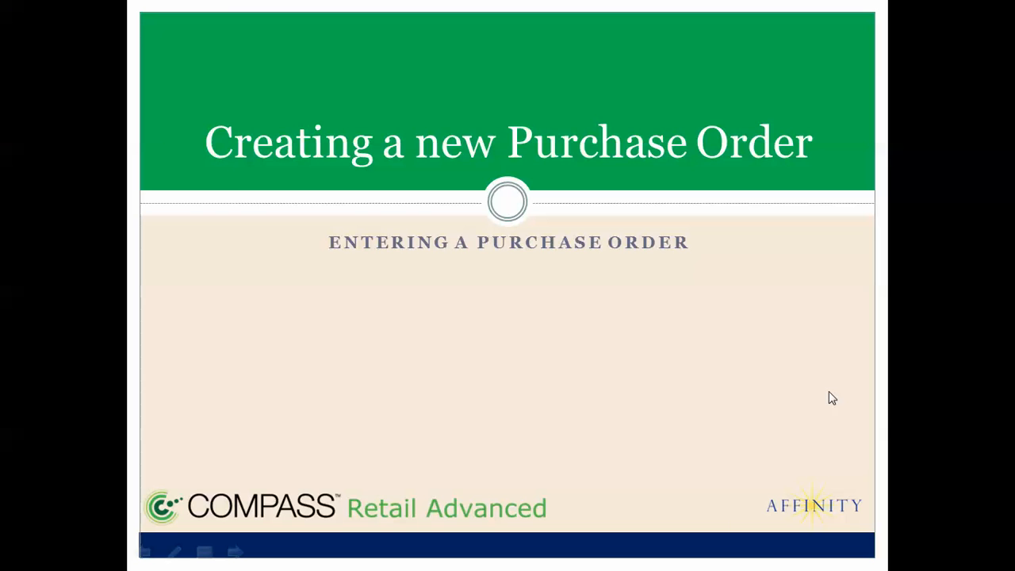
{"action": "left_click", "coordinate": [828, 391]}
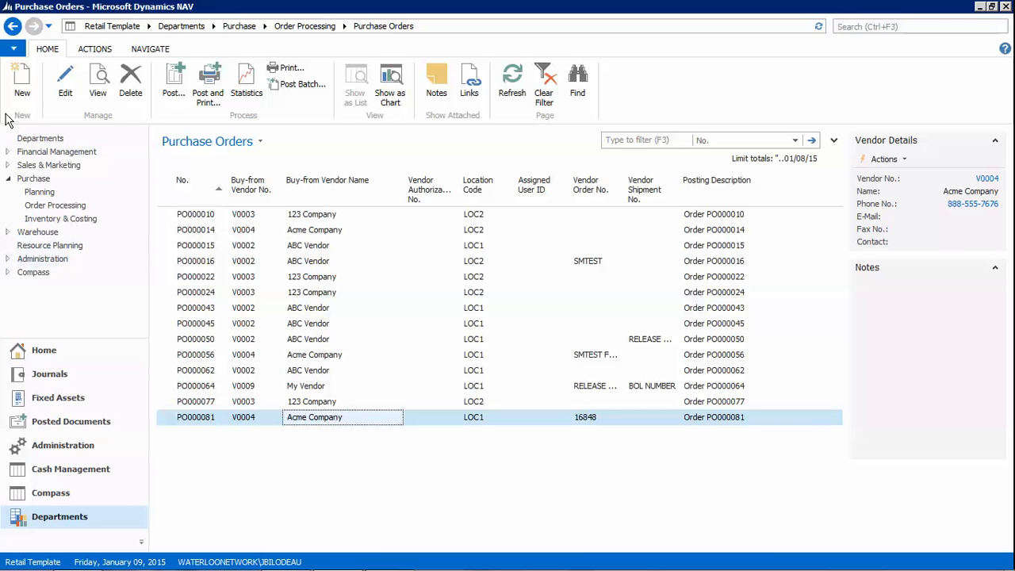
Reopen PO000081 in edit mode and change its posting date to 1/16/2015
{"action": "left_click", "coordinate": [65, 83]}
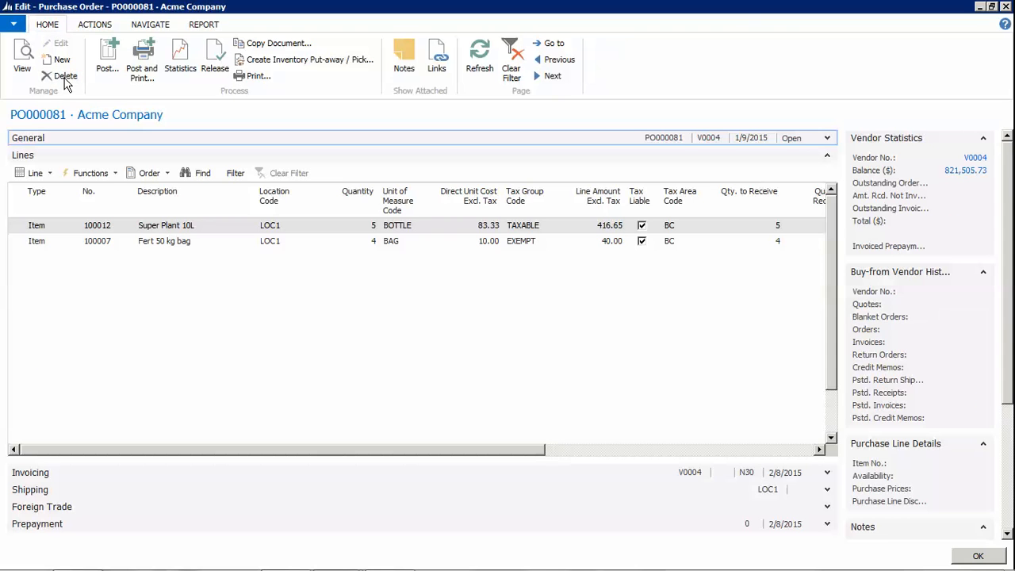
{"action": "left_click", "coordinate": [827, 155]}
{"action": "left_click", "coordinate": [829, 139]}
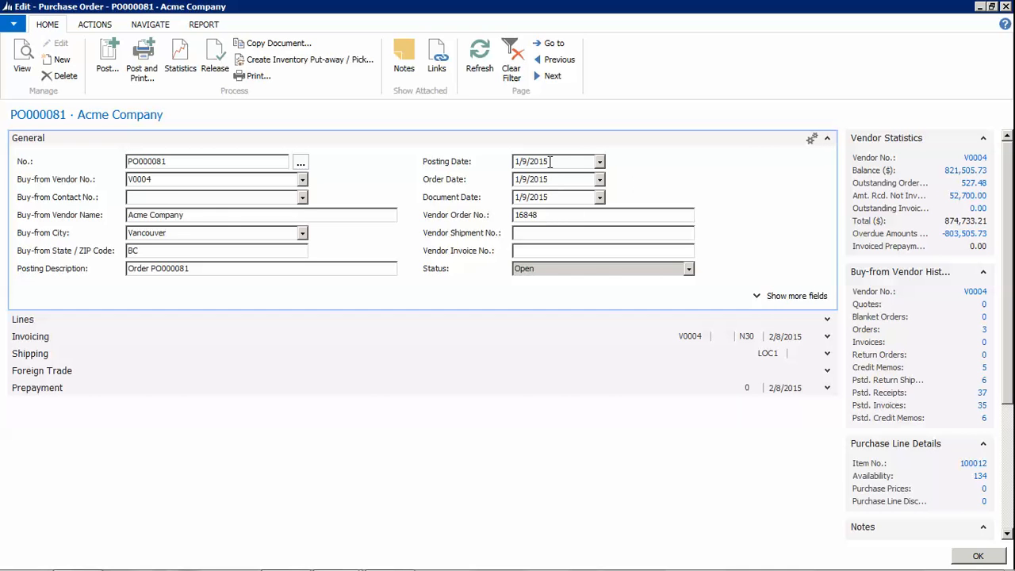
{"action": "left_click_drag", "start_coordinate": [552, 162], "coordinate": [493, 162]}
{"action": "type", "text": "011615"}
{"action": "key", "text": "Tab"}
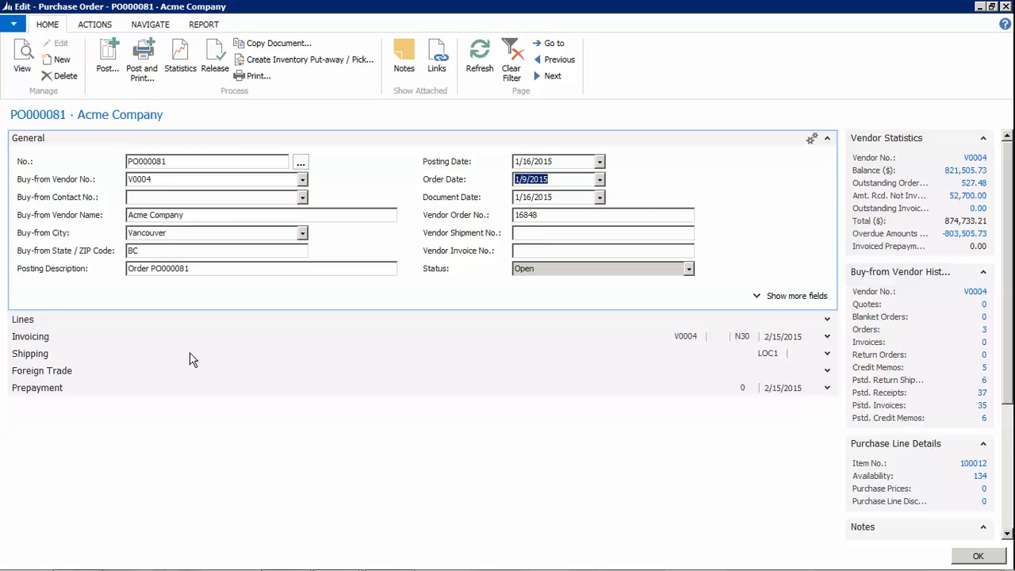
{"action": "left_click", "coordinate": [827, 324]}
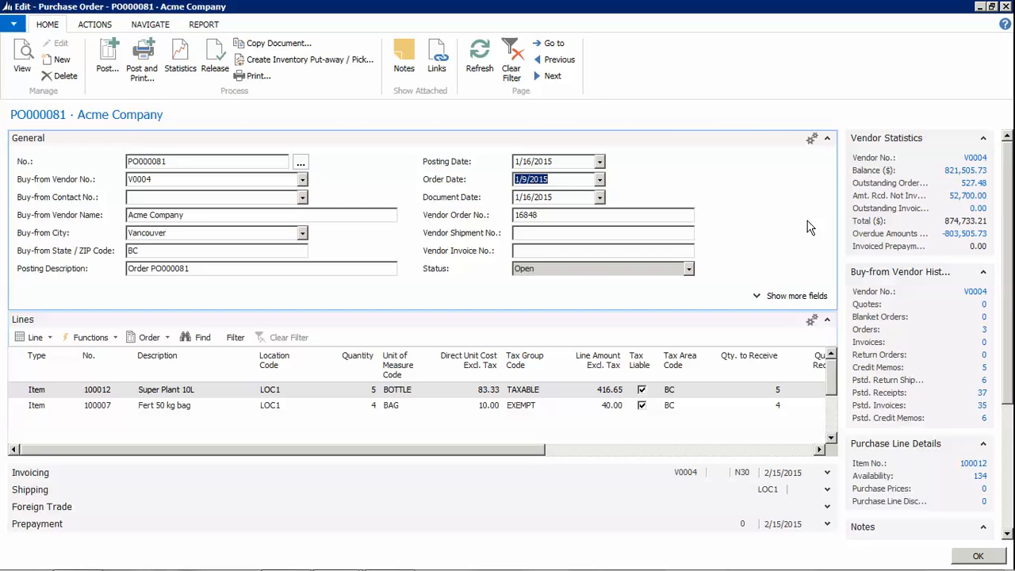
{"action": "left_click", "coordinate": [827, 138]}
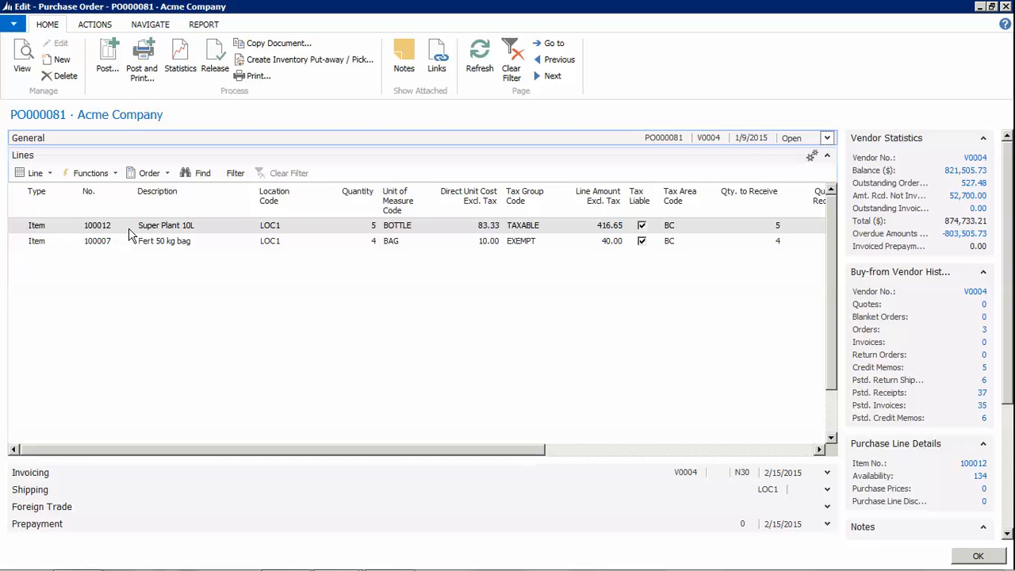
Enter 2 as Qty. to Receive on the Super Plant 10L and Fert 50 kg bag lines
{"action": "left_click", "coordinate": [28, 229]}
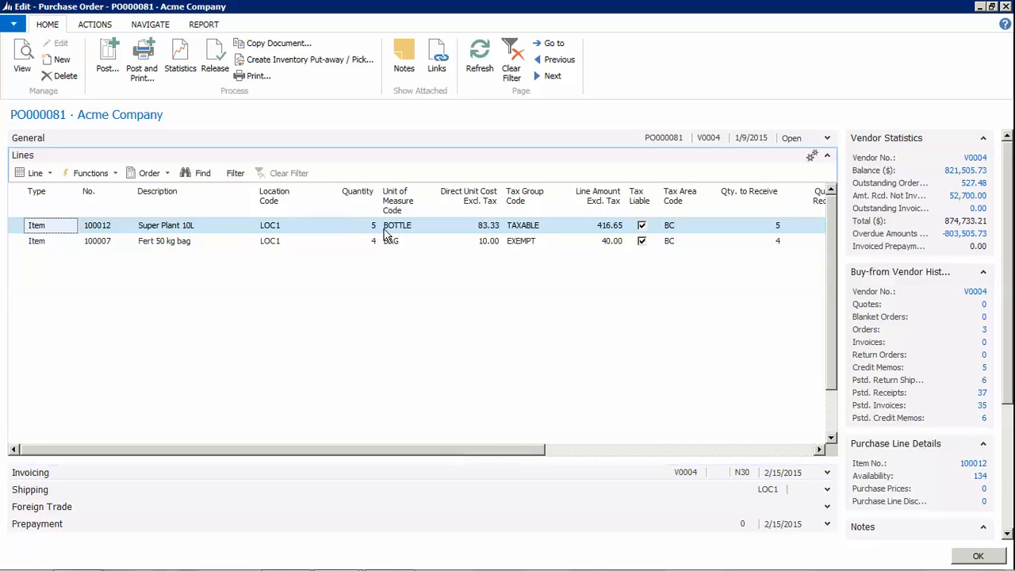
{"action": "left_click_drag", "start_coordinate": [494, 449], "coordinate": [623, 452]}
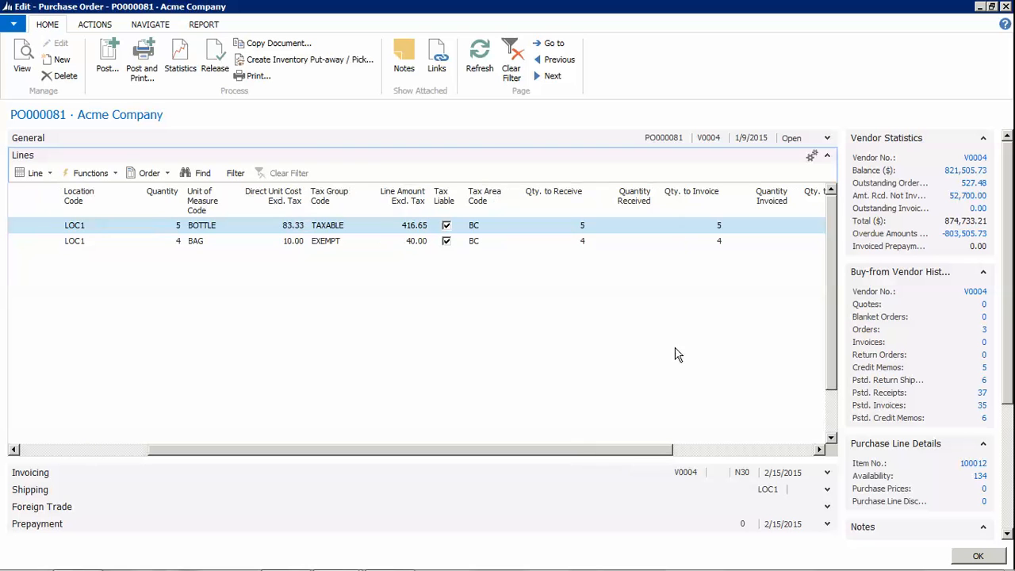
{"action": "left_click", "coordinate": [635, 225]}
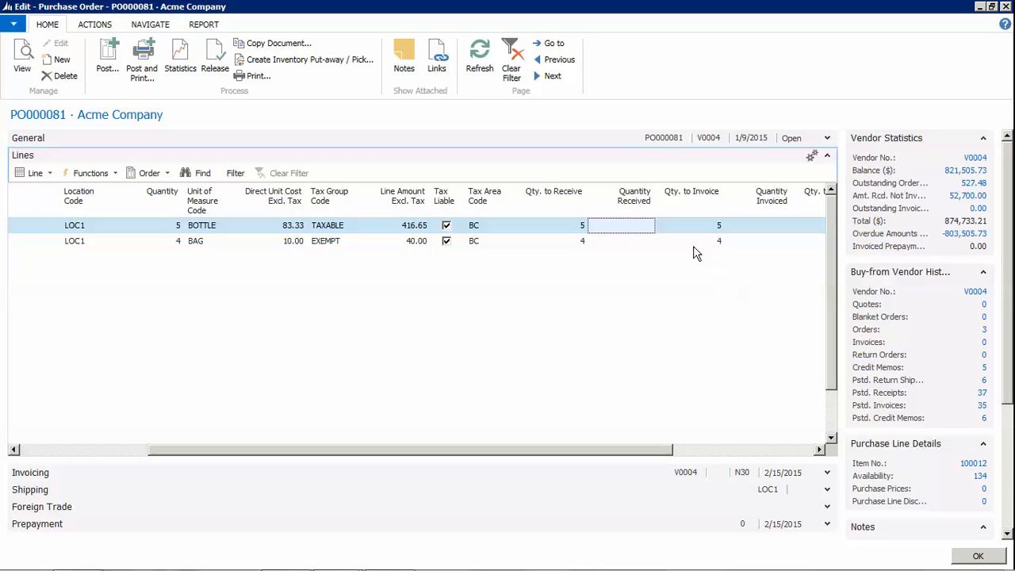
{"action": "left_click", "coordinate": [585, 229]}
{"action": "type", "text": "2"}
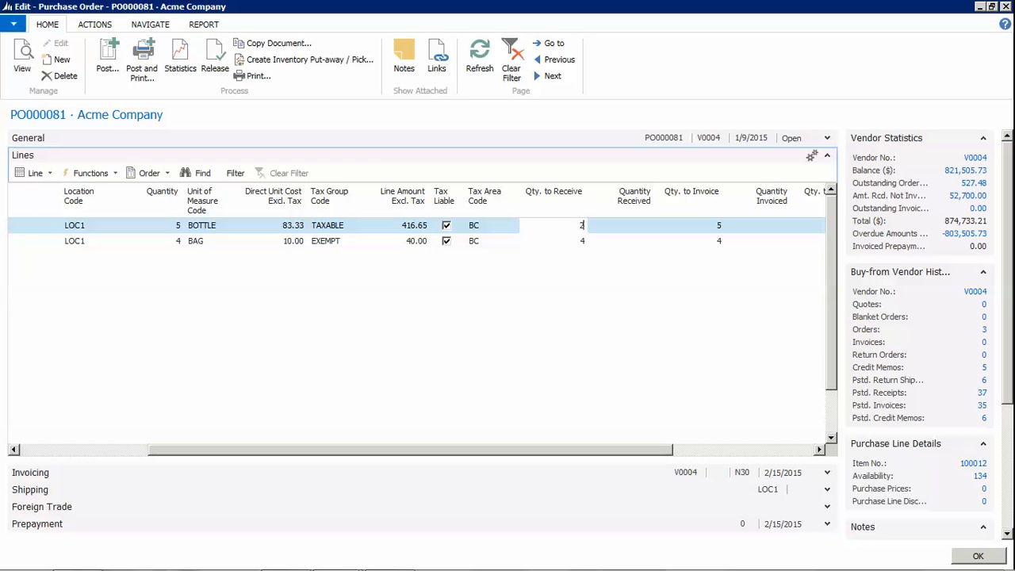
{"action": "key", "text": "Tab"}
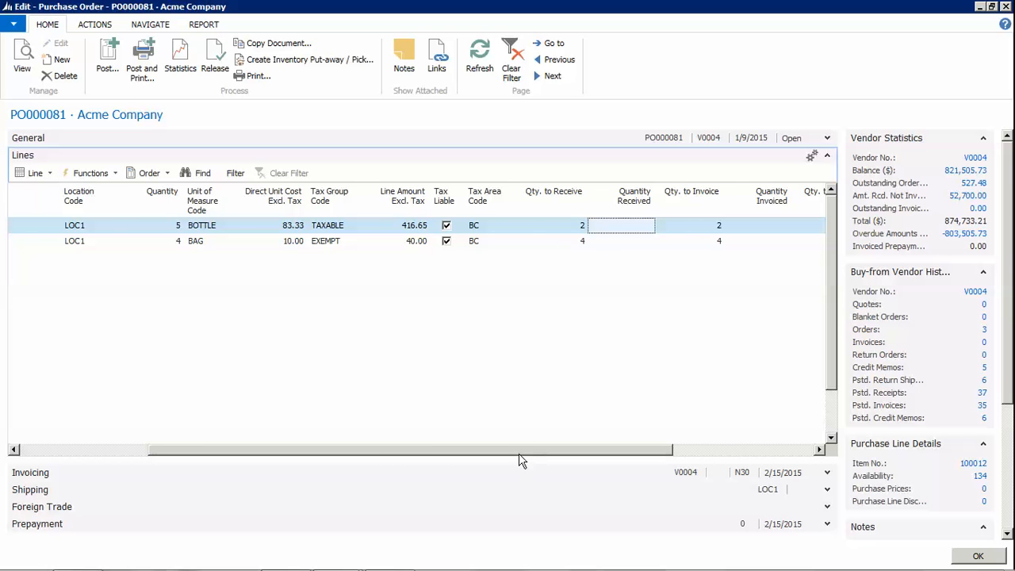
{"action": "mouse_move", "coordinate": [517, 452]}
{"action": "left_mouse_down"}
{"action": "mouse_move", "coordinate": [380, 457]}
{"action": "mouse_move", "coordinate": [463, 469]}
{"action": "mouse_move", "coordinate": [505, 460]}
{"action": "left_mouse_up"}
{"action": "left_click", "coordinate": [605, 242]}
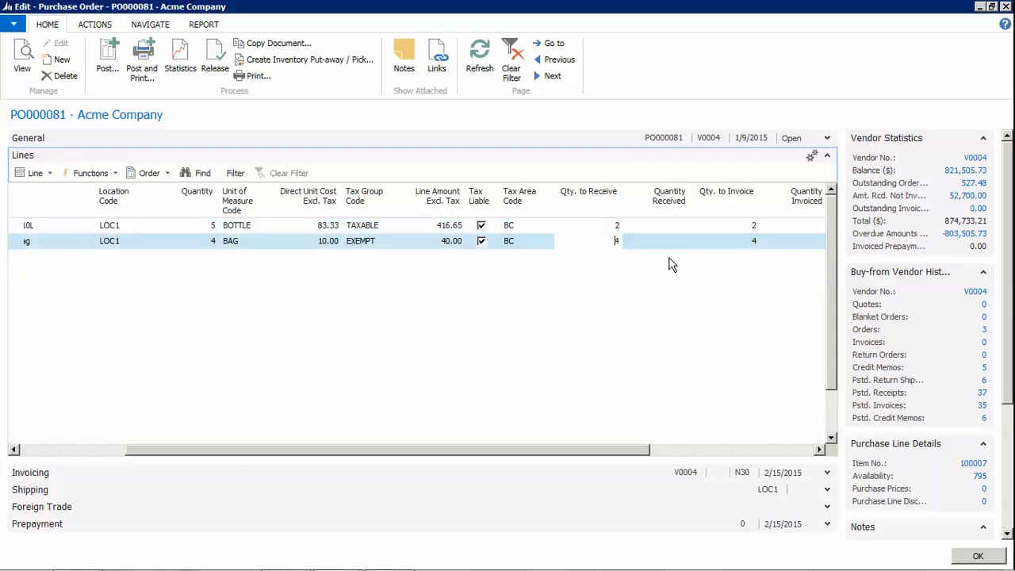
{"action": "type", "text": "2"}
{"action": "key", "text": "Tab"}
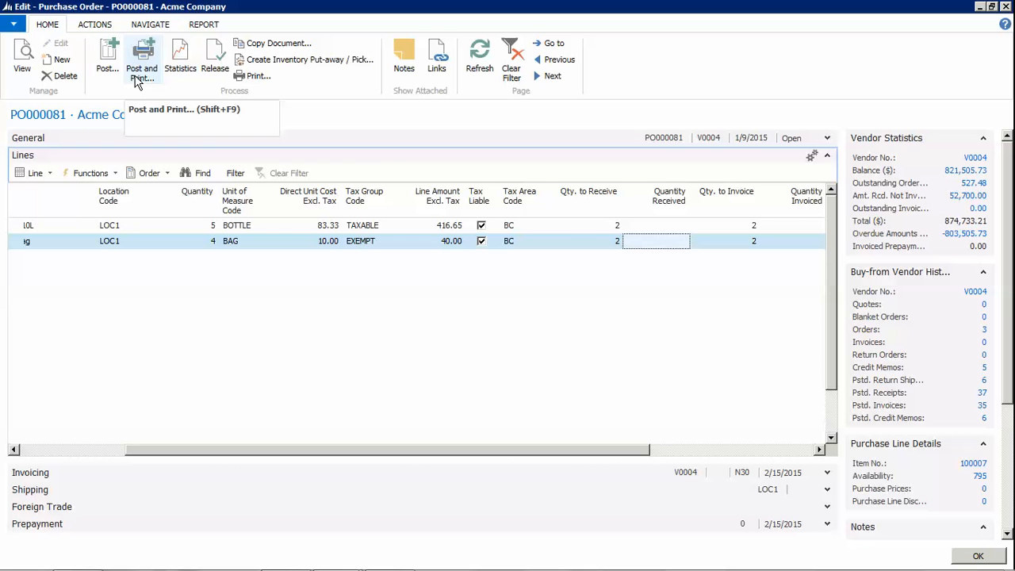
Post PO000081 as Receive, which fails with an invalid RET dimension error for item 100007
{"action": "left_click", "coordinate": [105, 76]}
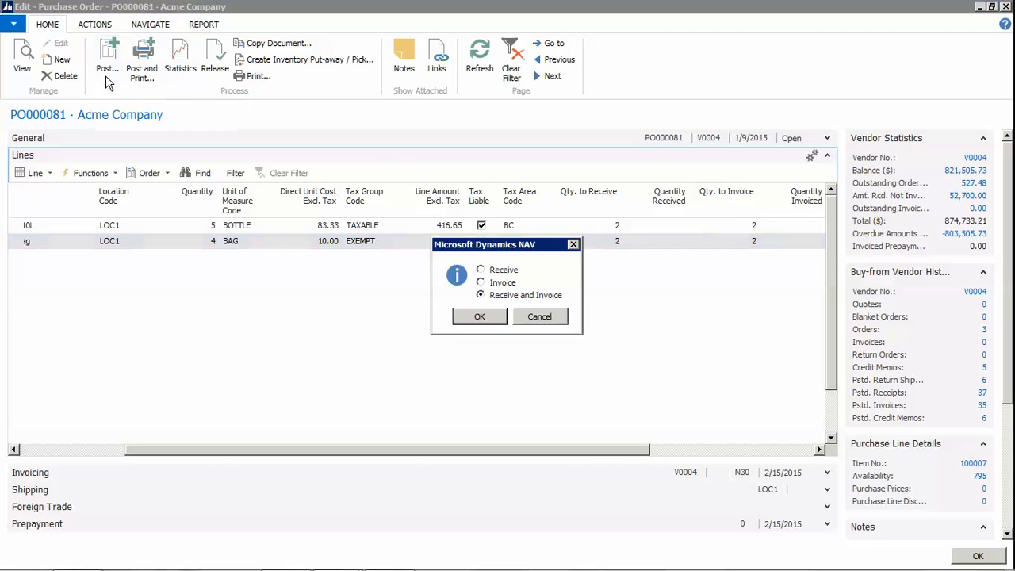
{"action": "left_click", "coordinate": [489, 271]}
{"action": "left_click", "coordinate": [493, 317]}
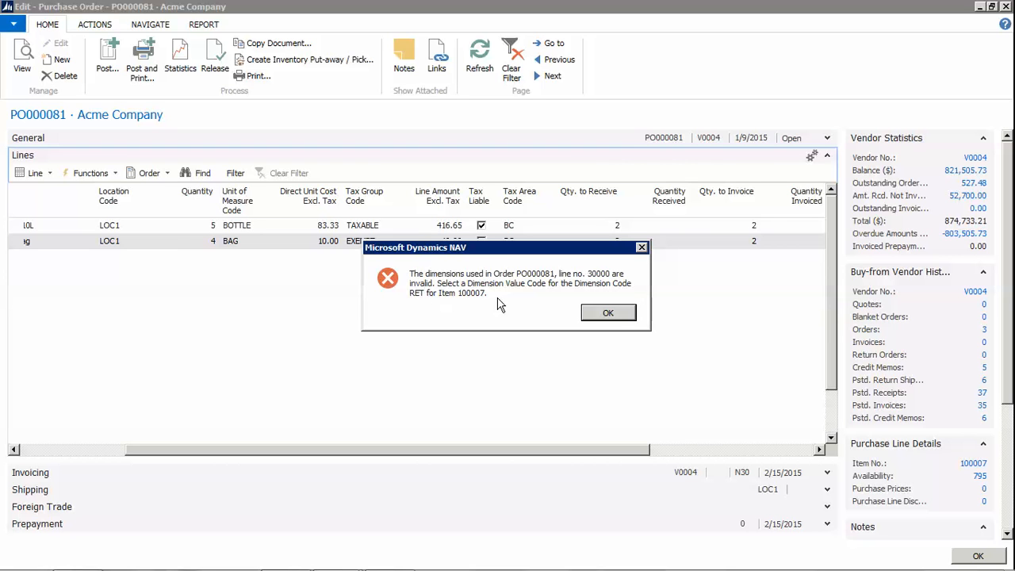
Dismiss the error and add dimension RET with value MAIN to the Fert 50 kg bag line
{"action": "left_click", "coordinate": [594, 314]}
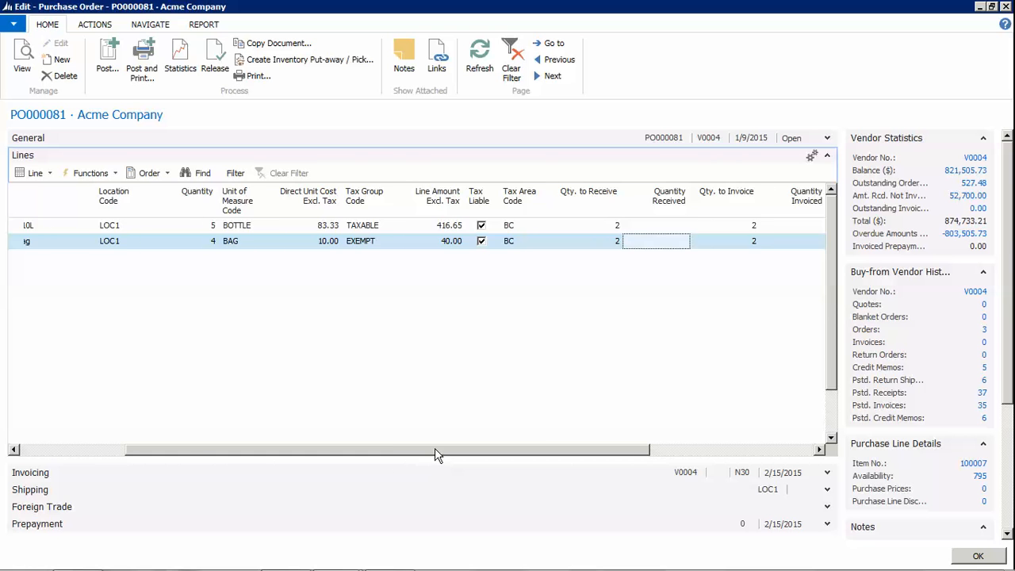
{"action": "left_click_drag", "start_coordinate": [436, 454], "coordinate": [198, 459]}
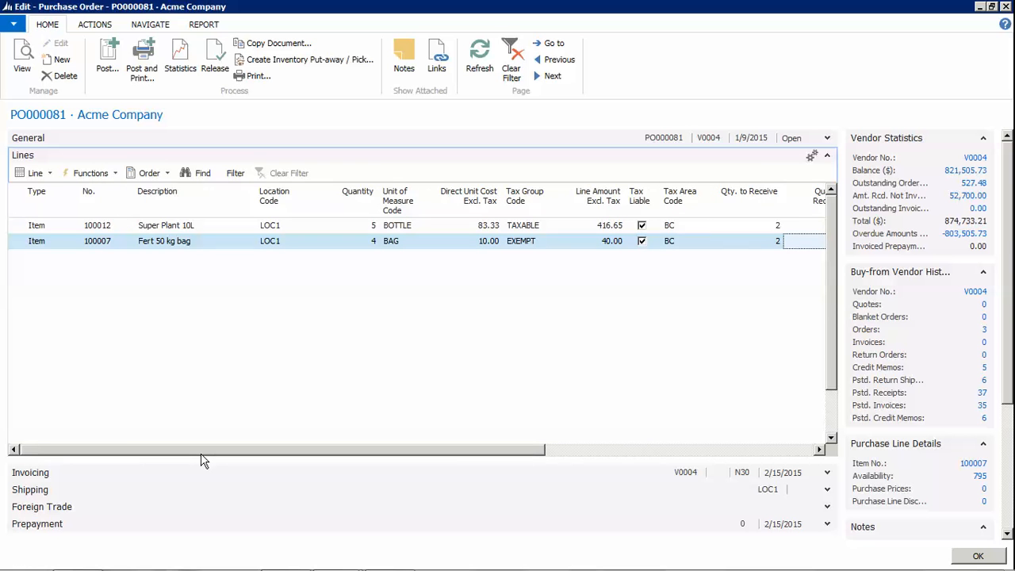
{"action": "left_click", "coordinate": [40, 174]}
{"action": "left_click", "coordinate": [71, 242]}
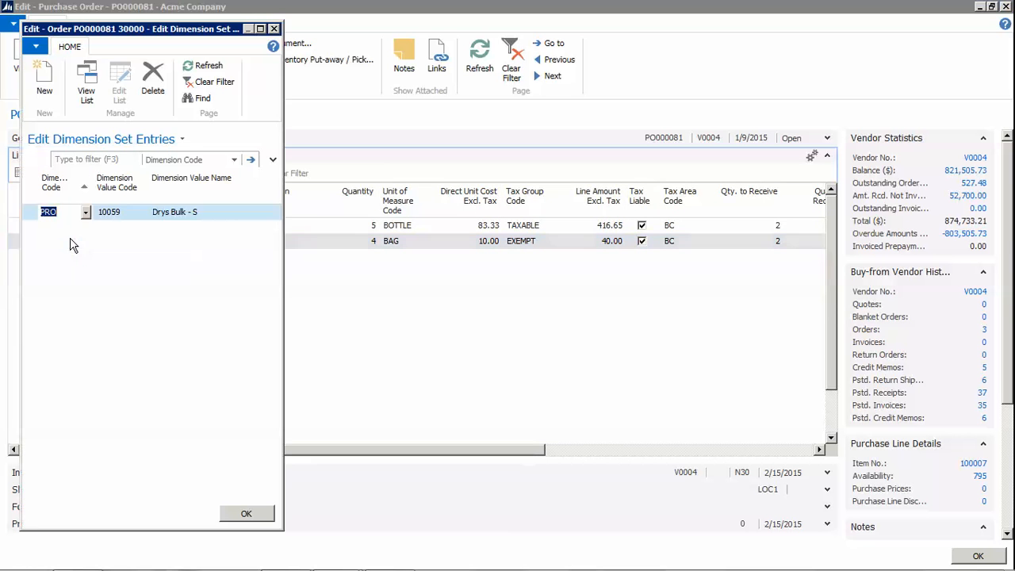
{"action": "left_click", "coordinate": [77, 228]}
{"action": "type", "text": "RET"}
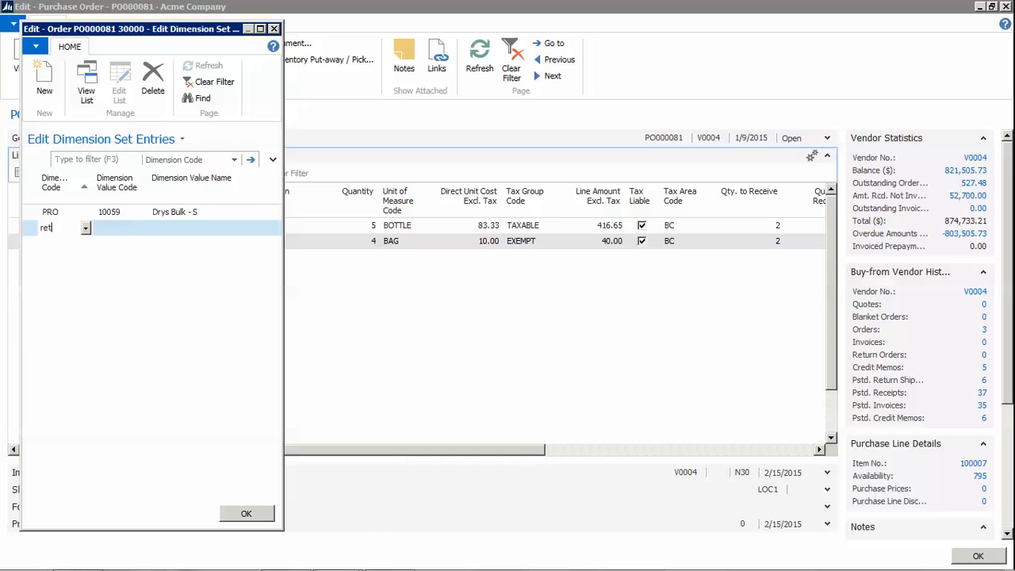
{"action": "key", "text": "Tab"}
{"action": "left_click", "coordinate": [139, 227]}
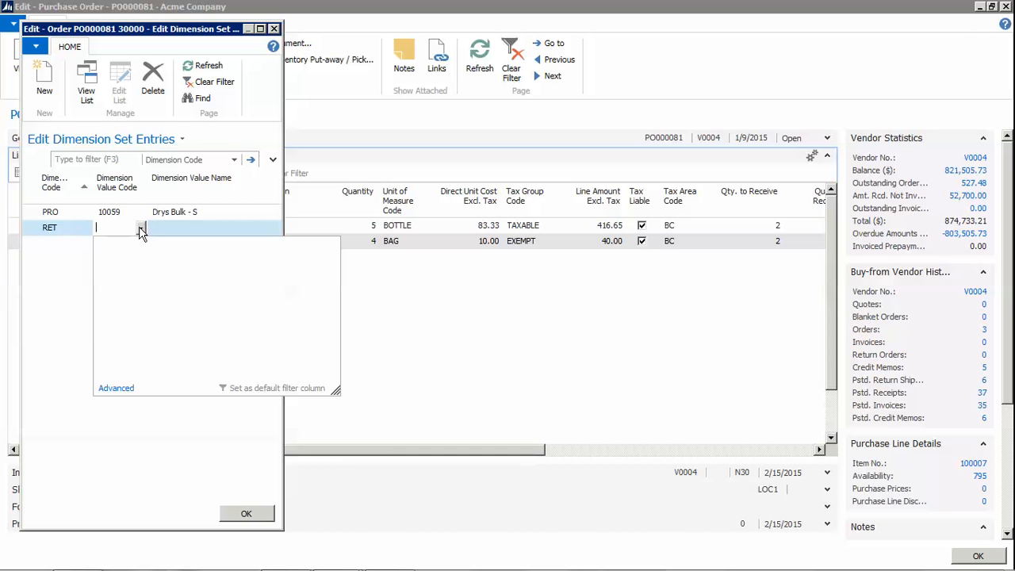
{"action": "left_click", "coordinate": [161, 344]}
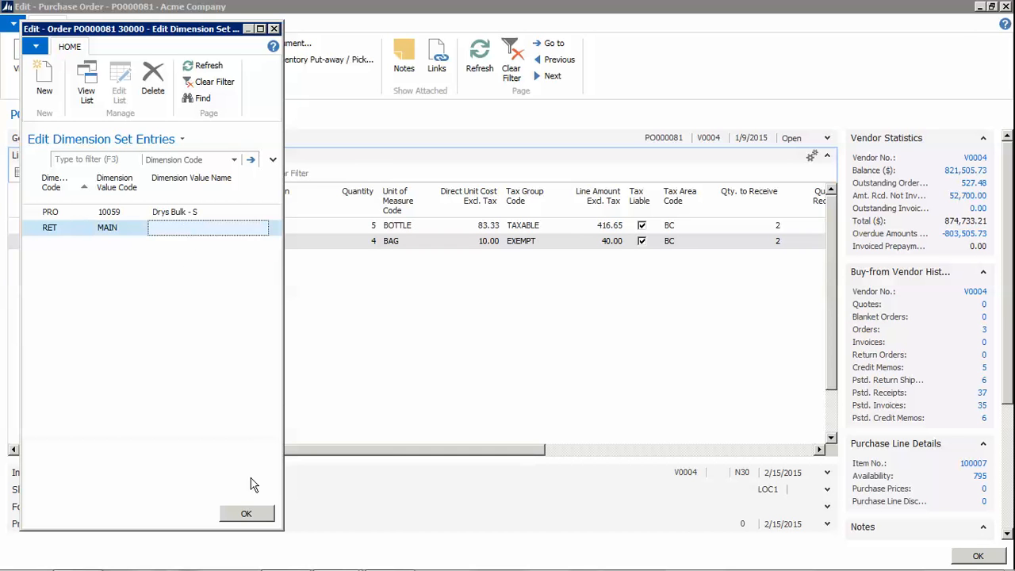
{"action": "left_click", "coordinate": [246, 513]}
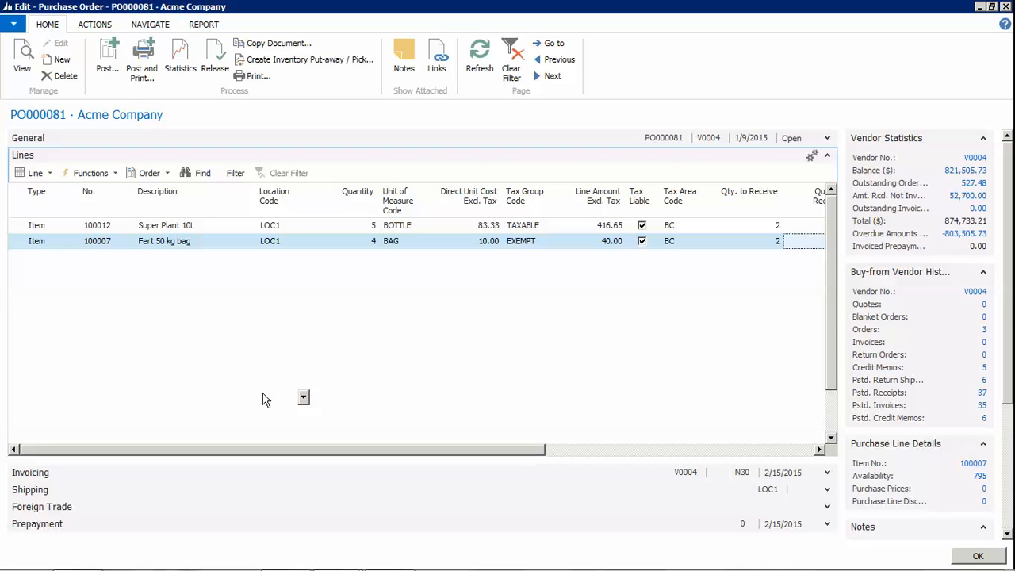
{"action": "left_click", "coordinate": [49, 243]}
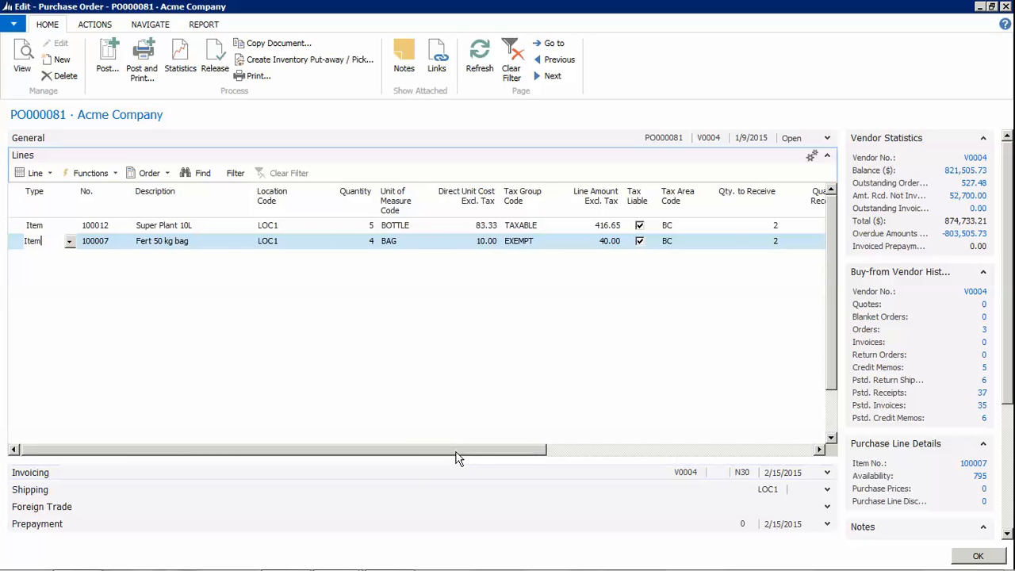
Post the receipt of 2 units per line on PO000081 and close the order card
{"action": "left_click_drag", "start_coordinate": [452, 449], "coordinate": [659, 450]}
{"action": "left_click", "coordinate": [111, 73]}
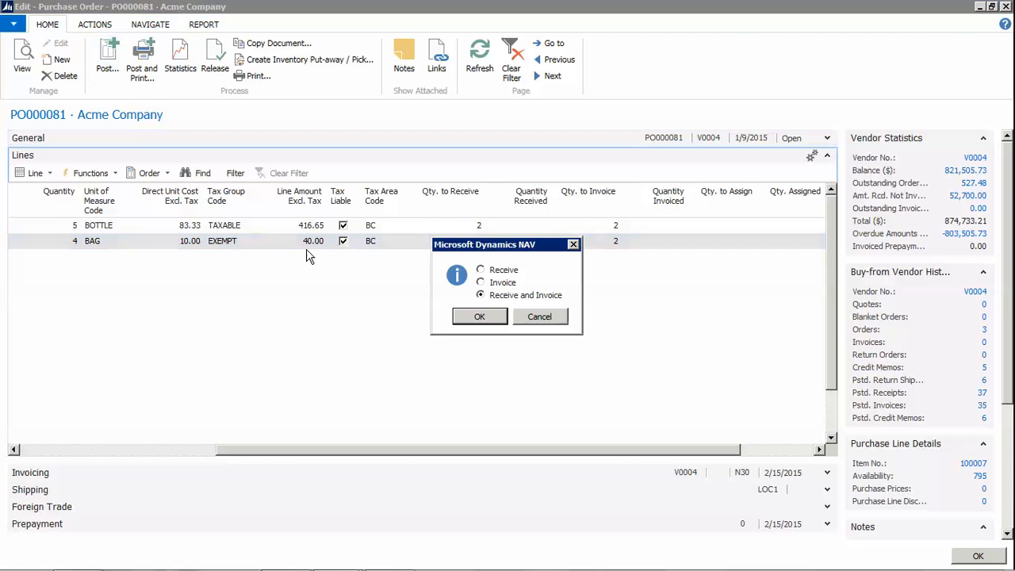
{"action": "left_click", "coordinate": [492, 320]}
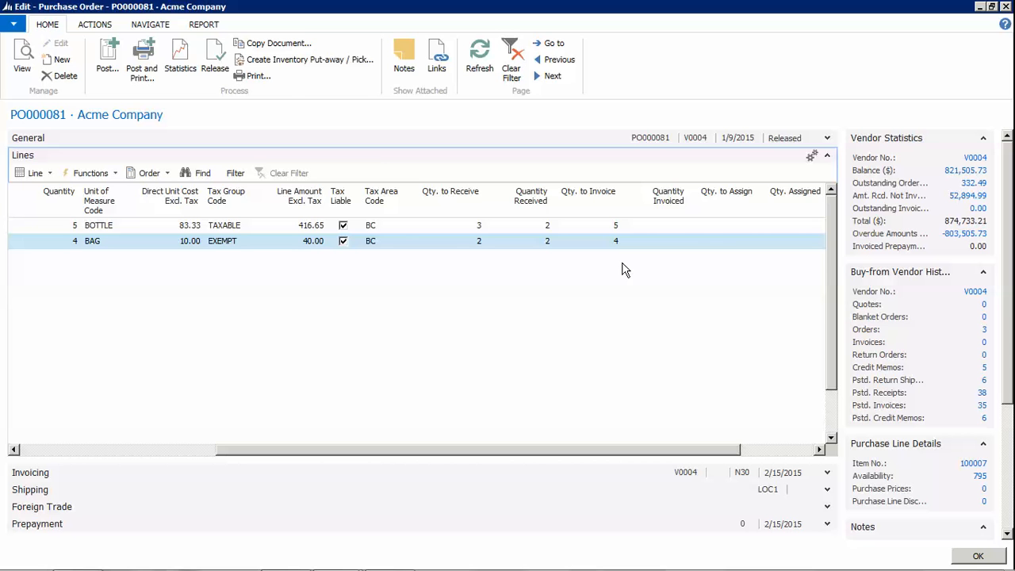
{"action": "left_click", "coordinate": [977, 556]}
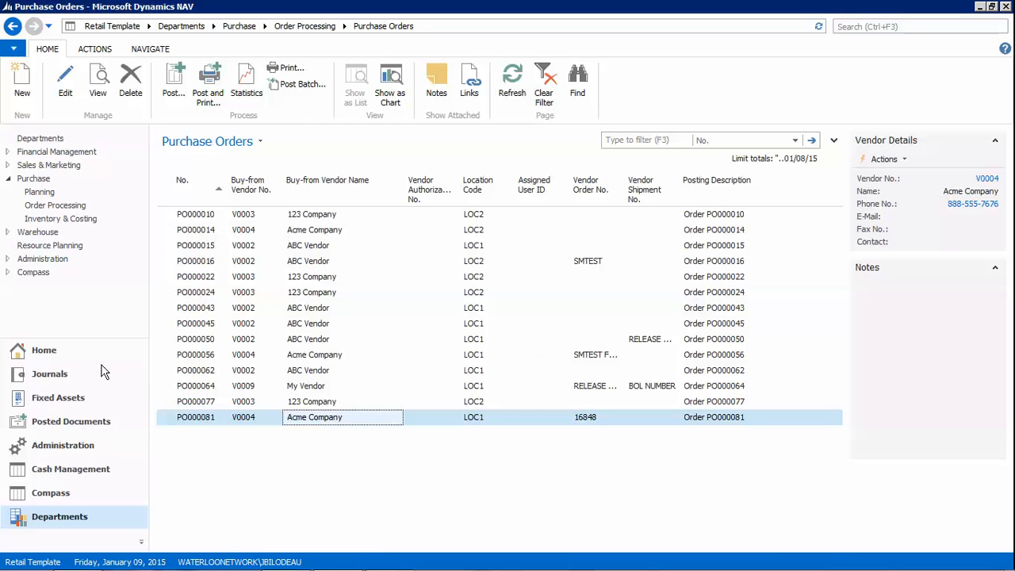
Open the newest Acme Company posted receipt APR000112, check its lines, then return to Purchase Orders
{"action": "left_click", "coordinate": [54, 427]}
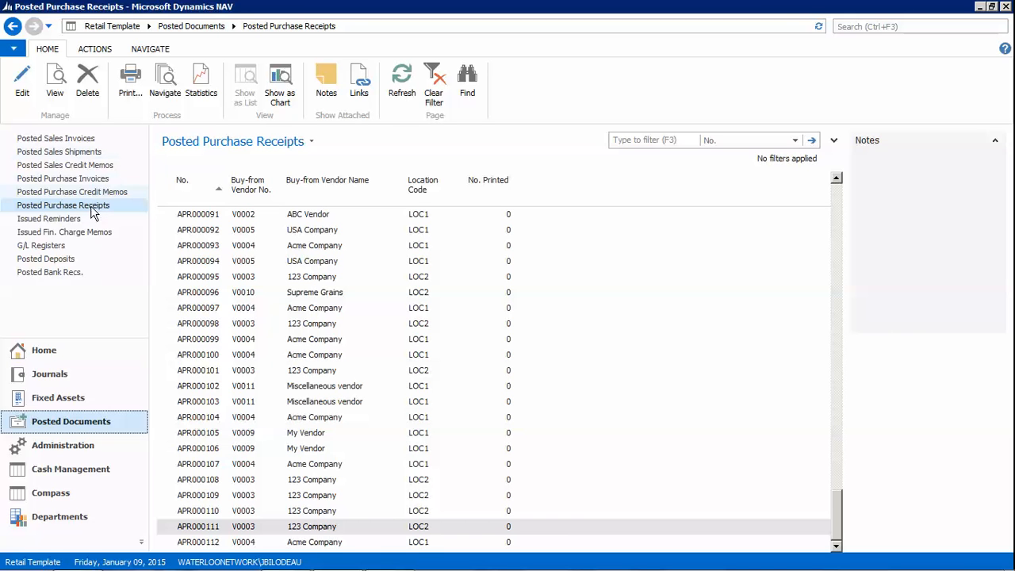
{"action": "left_click", "coordinate": [211, 198]}
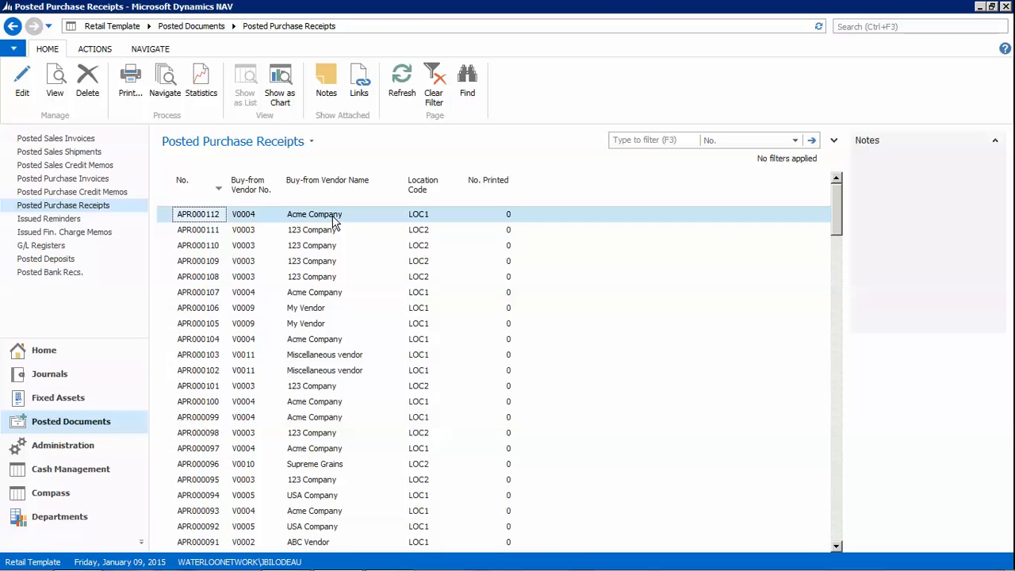
{"action": "left_click", "coordinate": [334, 222]}
{"action": "double_click", "coordinate": [335, 222]}
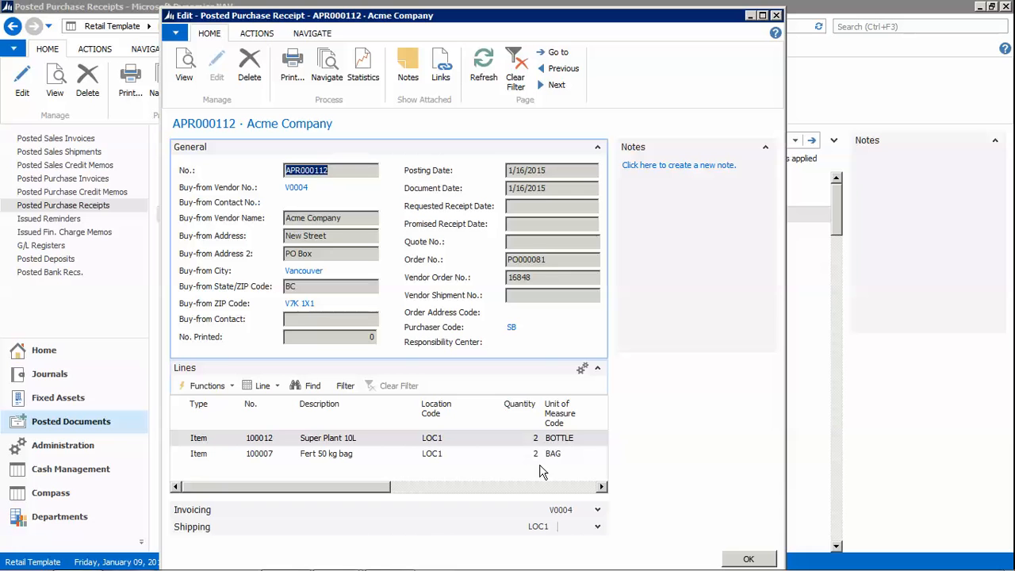
{"action": "left_click", "coordinate": [608, 440]}
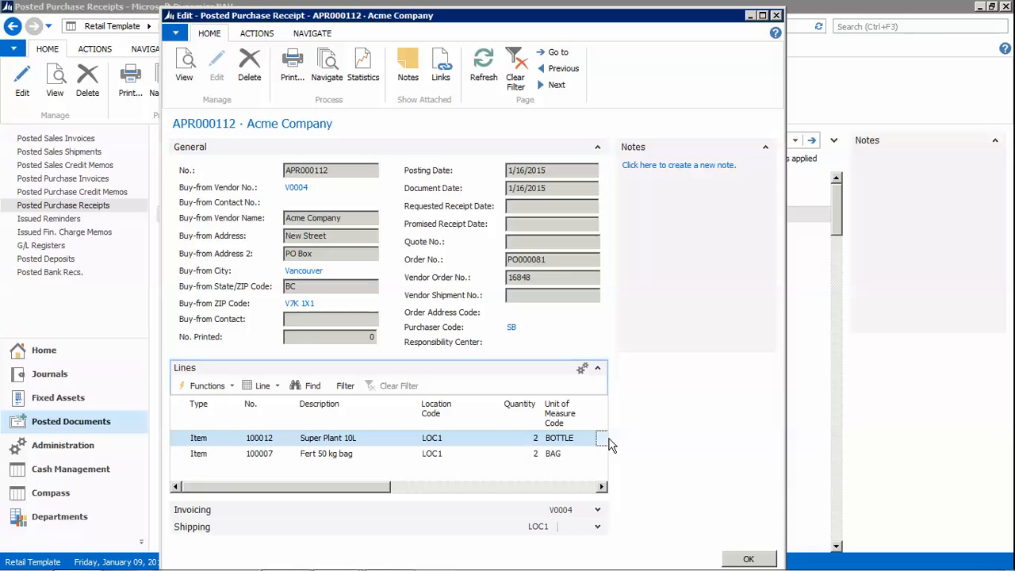
{"action": "left_click", "coordinate": [750, 559]}
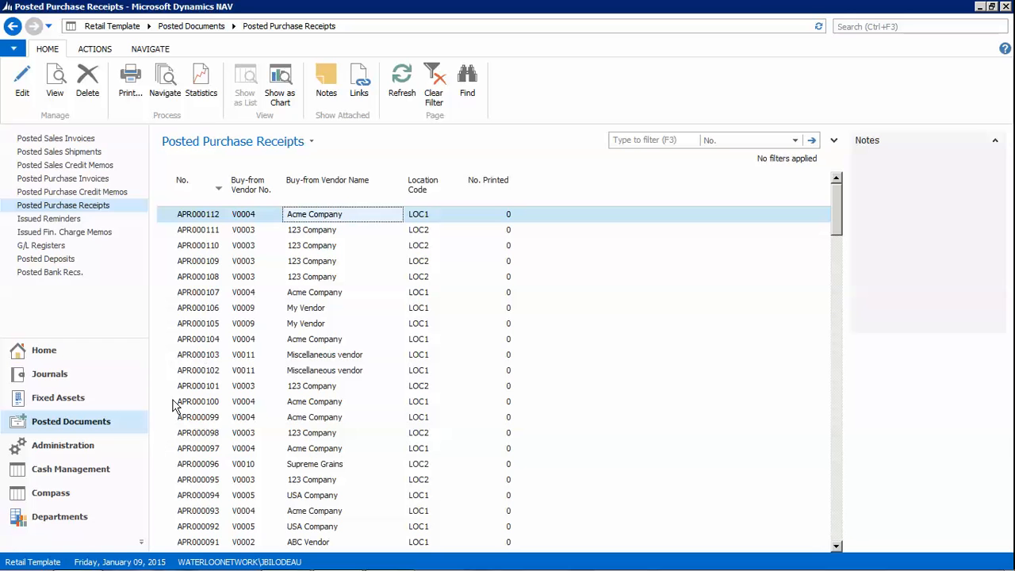
{"action": "left_click", "coordinate": [50, 519]}
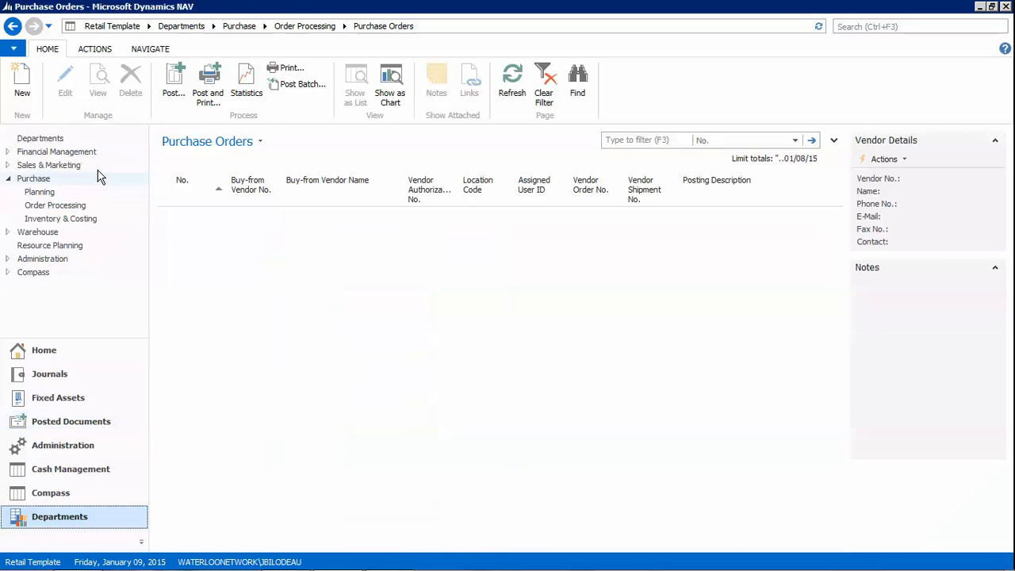
Open item 100012 Super Plant 10L's ledger entries, newest first, and select the 1/16/2015 purchase receipt
{"action": "left_click", "coordinate": [60, 218]}
{"action": "left_click", "coordinate": [187, 119]}
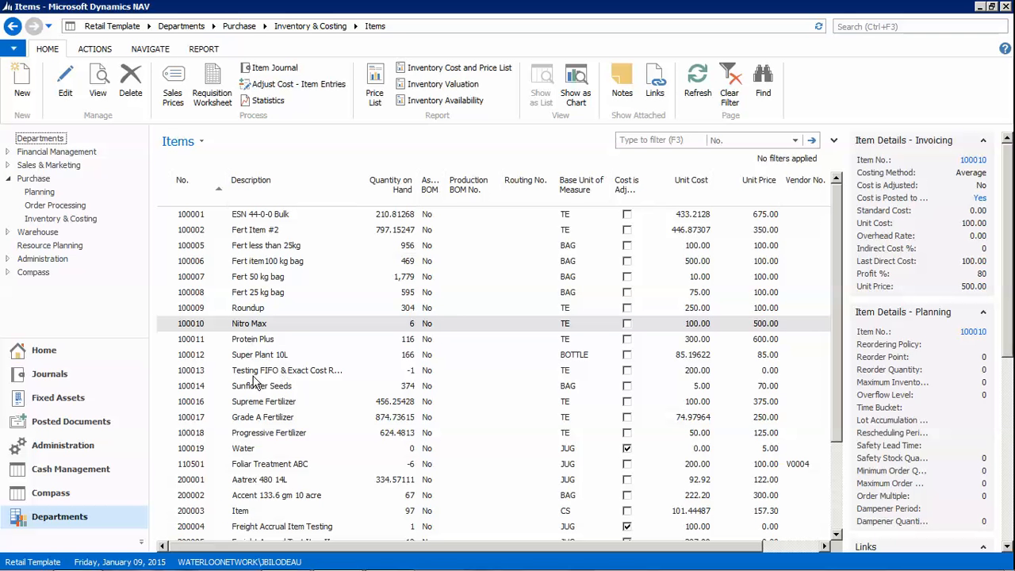
{"action": "left_click", "coordinate": [257, 357]}
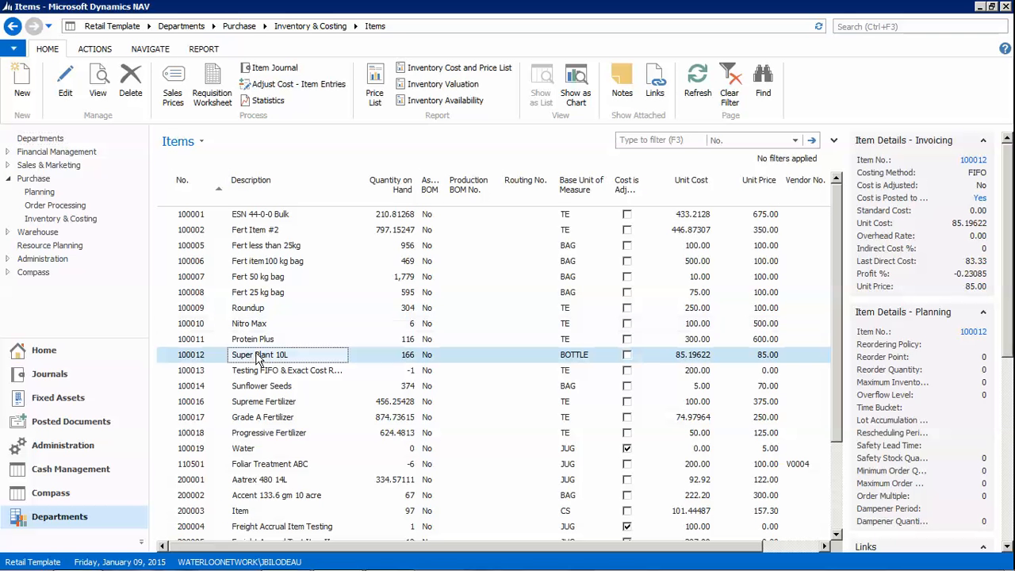
{"action": "left_click", "coordinate": [153, 53]}
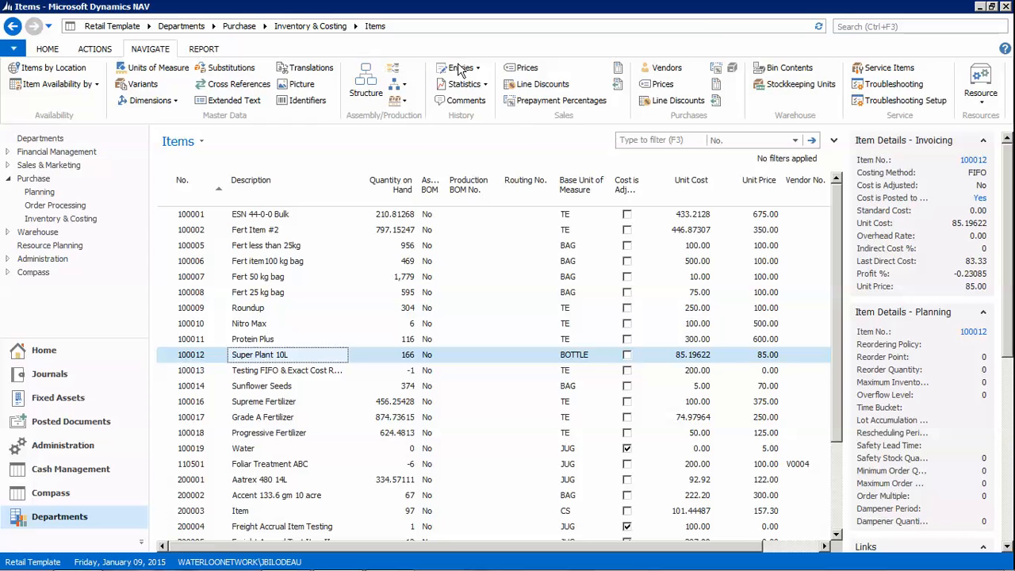
{"action": "left_click", "coordinate": [461, 69]}
{"action": "left_click", "coordinate": [475, 84]}
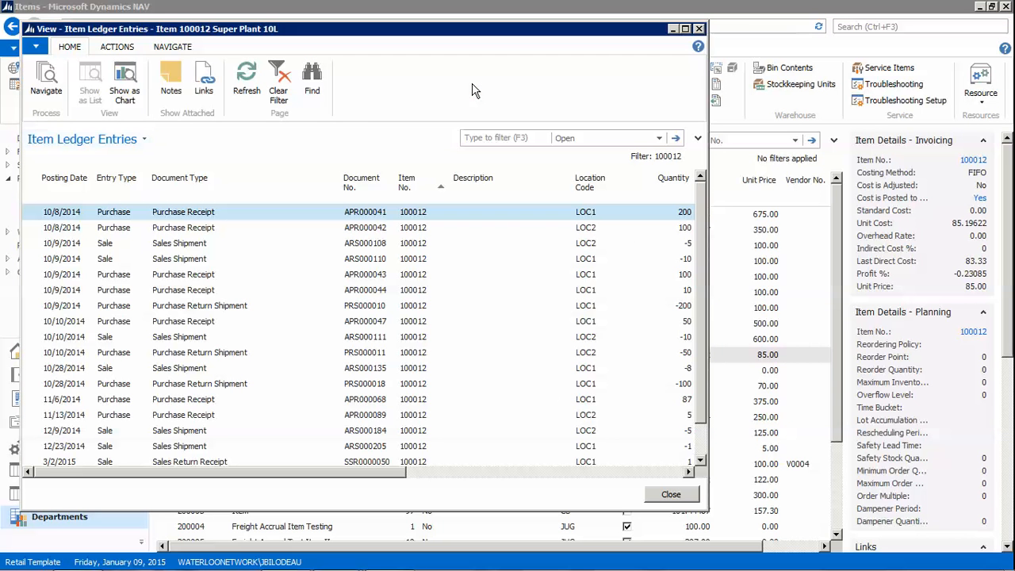
{"action": "left_click", "coordinate": [55, 184]}
{"action": "left_click", "coordinate": [72, 187]}
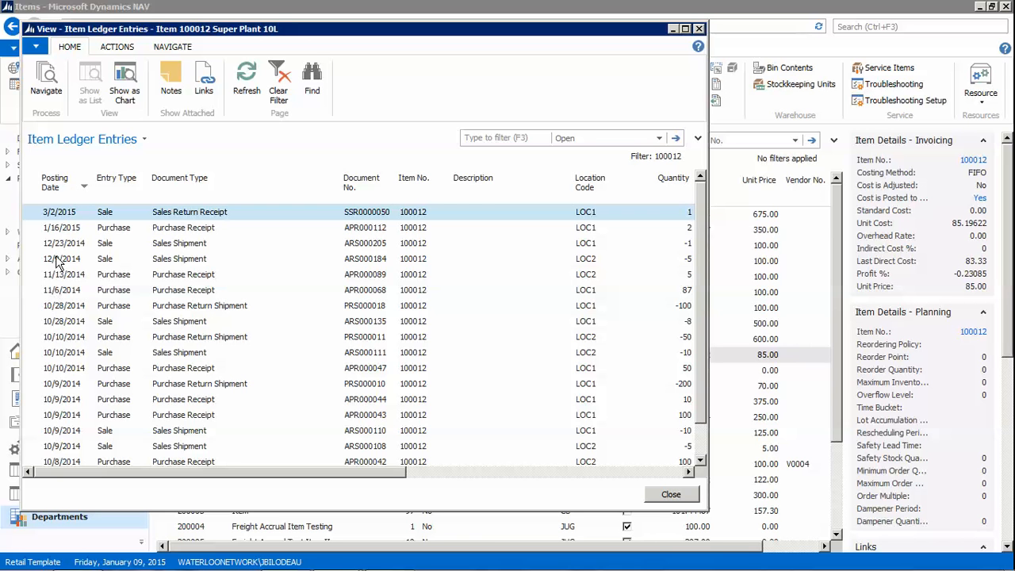
{"action": "left_click", "coordinate": [41, 229]}
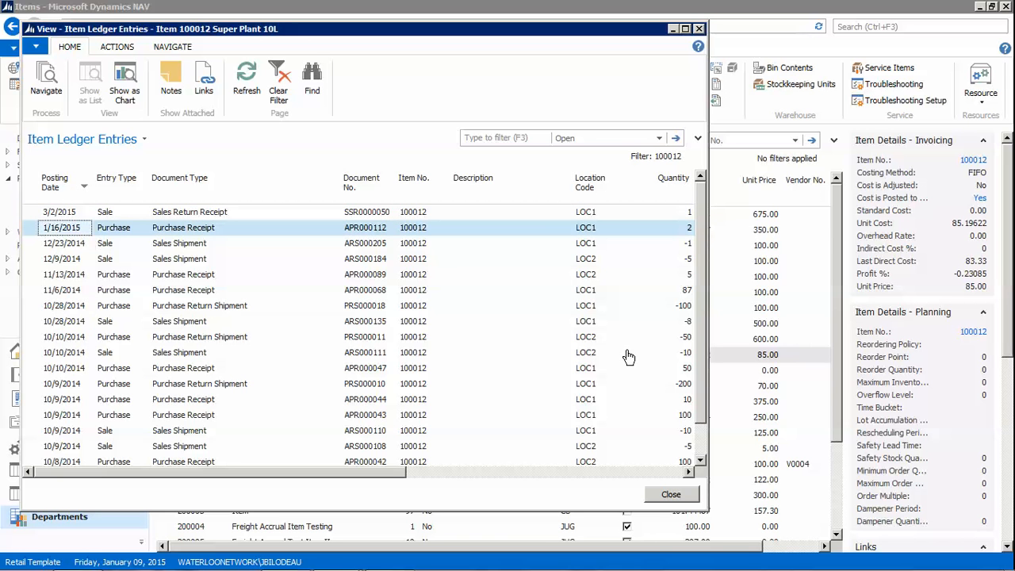
{"action": "left_click_drag", "start_coordinate": [705, 314], "coordinate": [918, 313]}
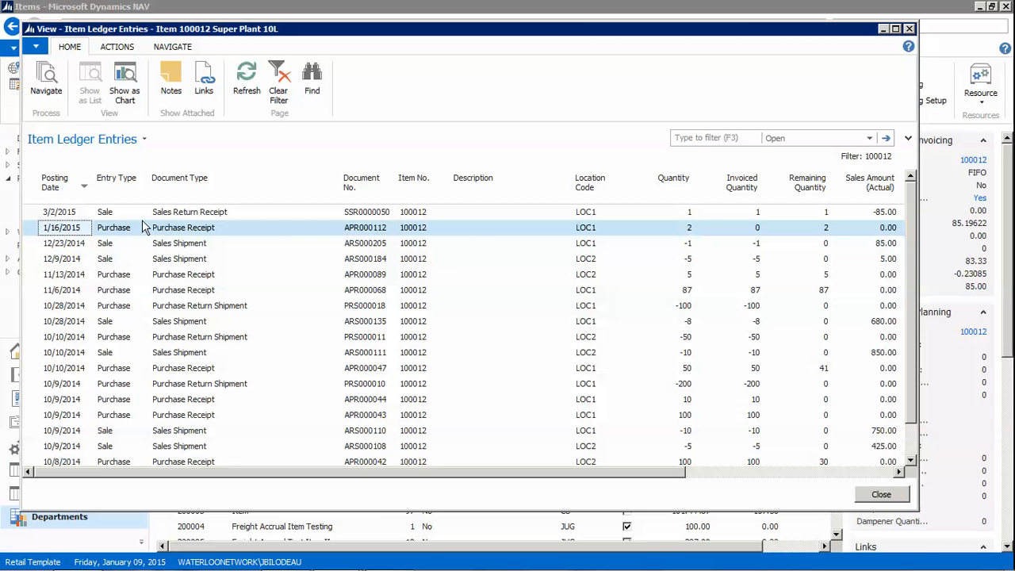
Navigate from that entry to posted receipt APR000112, review it, and close all windows
{"action": "left_click", "coordinate": [46, 82]}
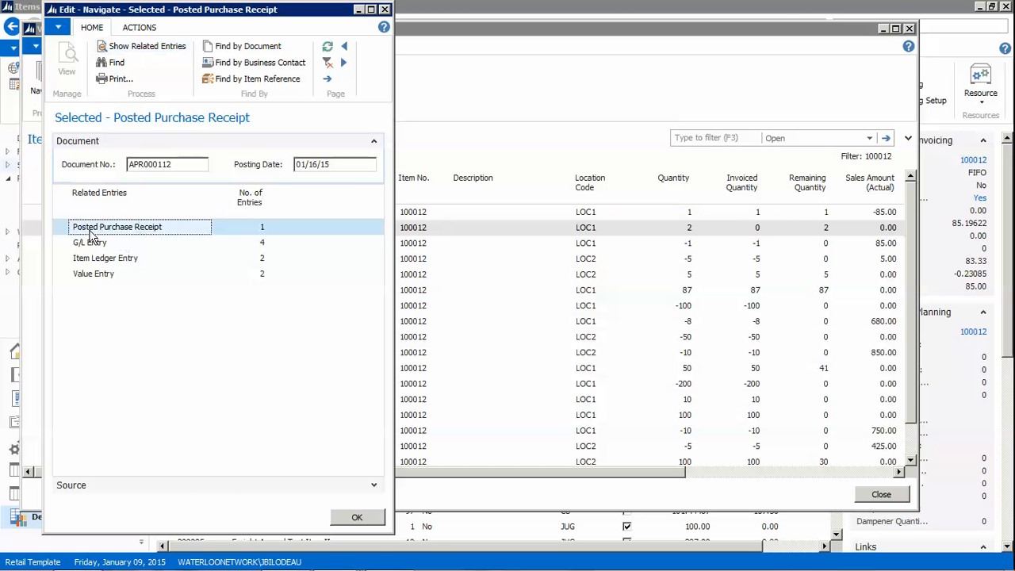
{"action": "left_click", "coordinate": [144, 48]}
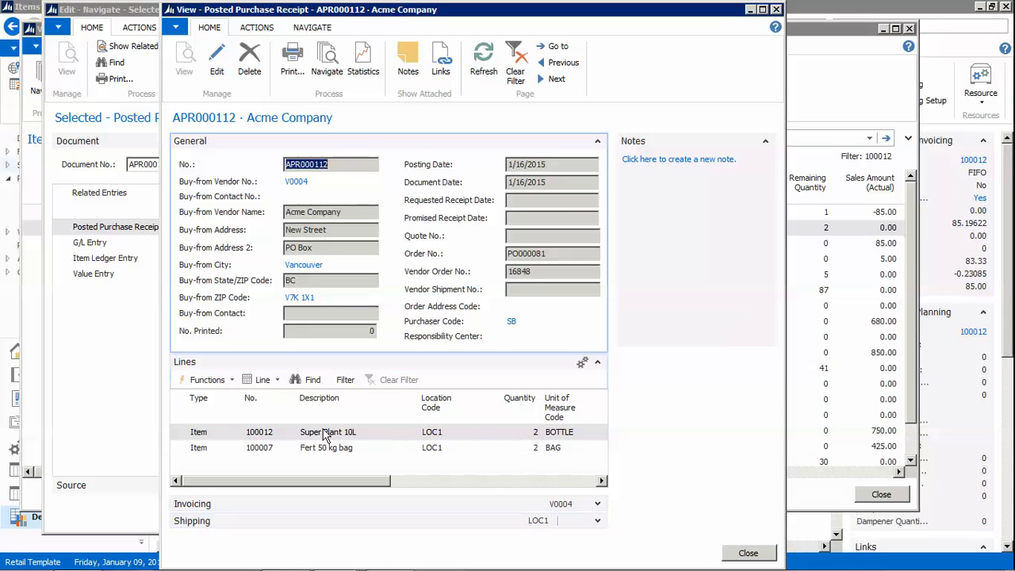
{"action": "left_click", "coordinate": [198, 448]}
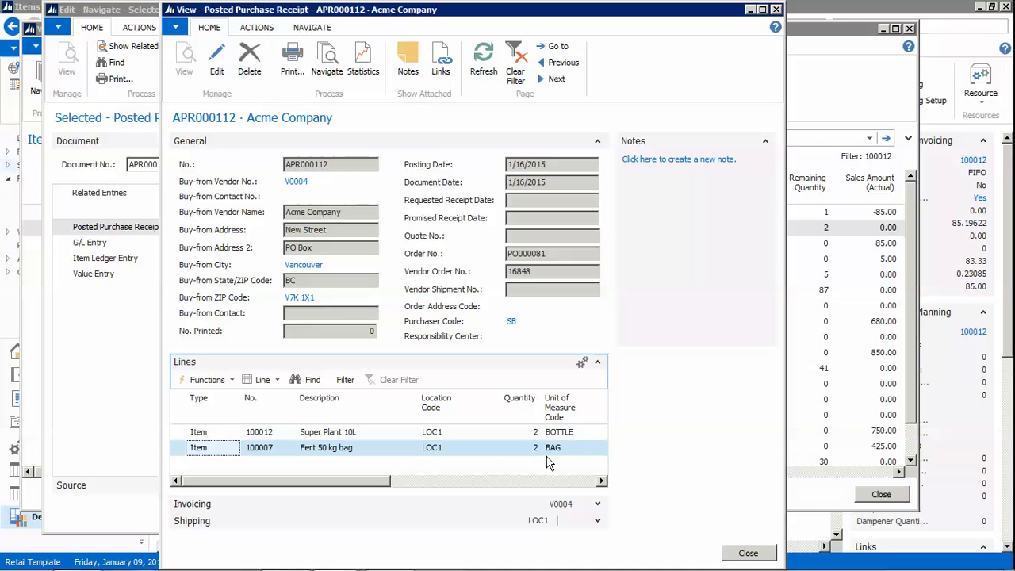
{"action": "left_click", "coordinate": [745, 554]}
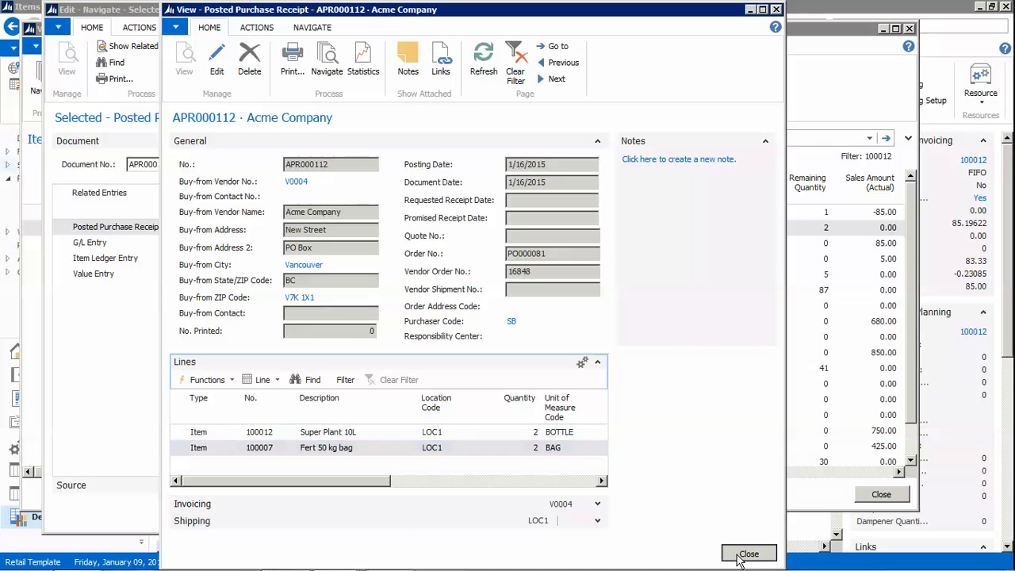
{"action": "left_click", "coordinate": [366, 522]}
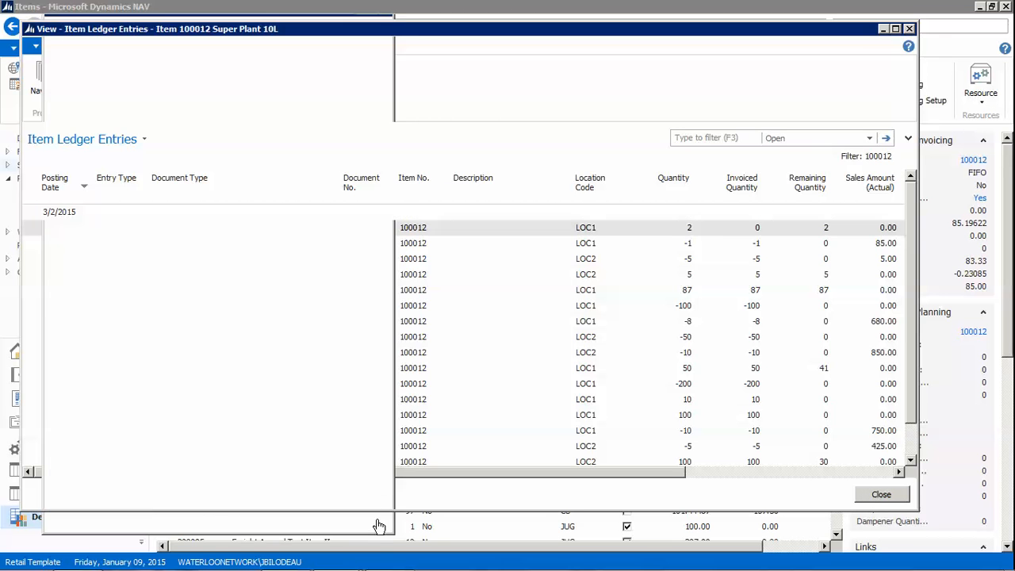
{"action": "left_click", "coordinate": [888, 498]}
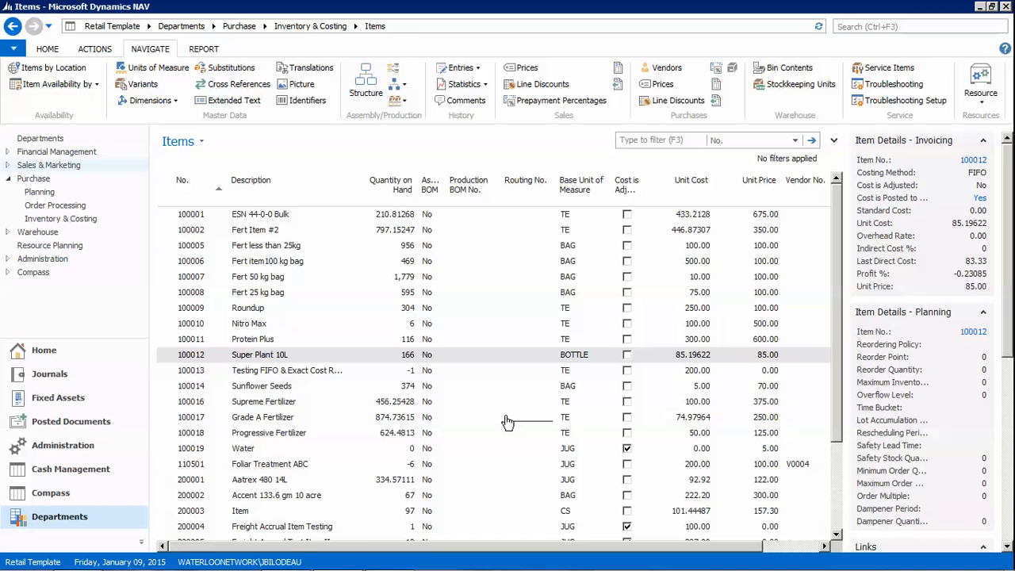
Switch to the PowerPoint slideshow and advance to the 'Invoicing on a PO' slide
{"action": "key", "text": "alt+Tab"}
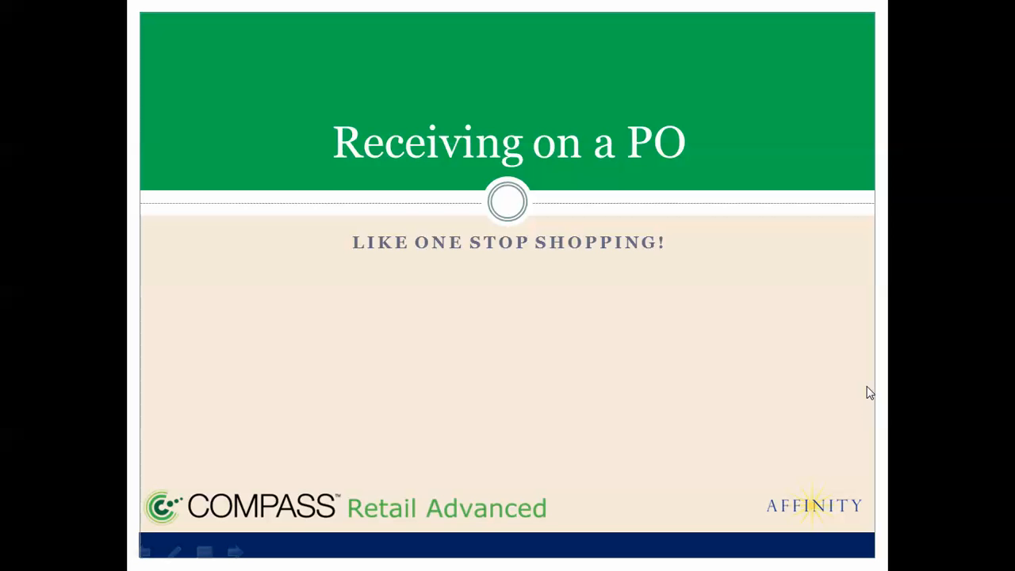
{"action": "key", "text": "Right"}
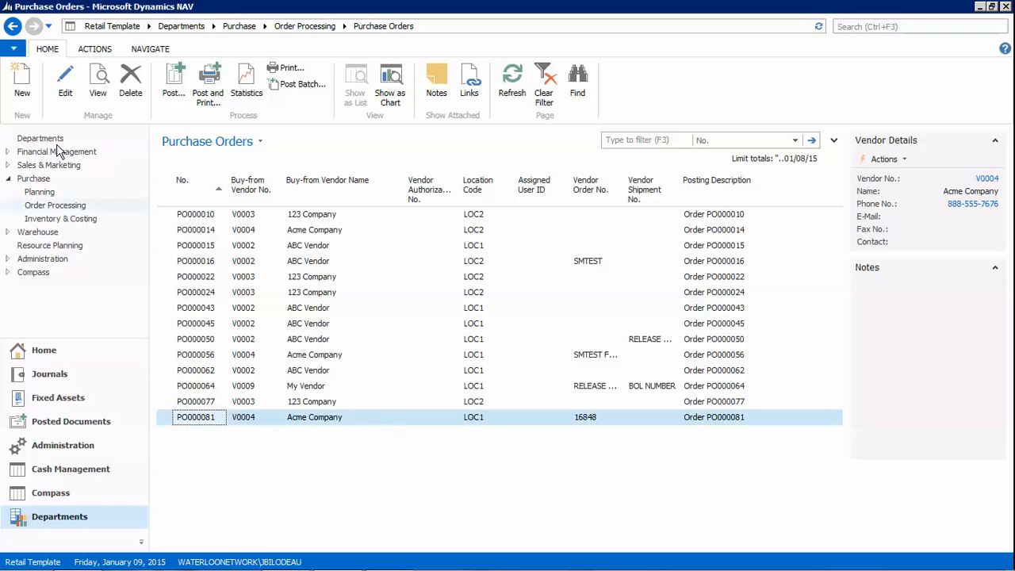
Reopen PO000081 for editing, dismiss the low-battery notification, and expand the General header
{"action": "left_click", "coordinate": [65, 95]}
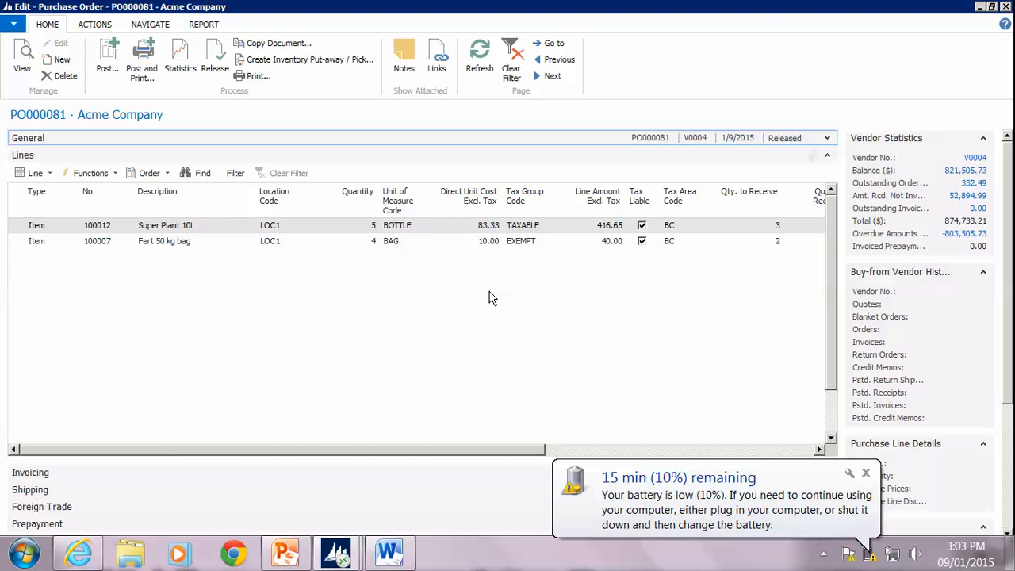
{"action": "left_click", "coordinate": [865, 472]}
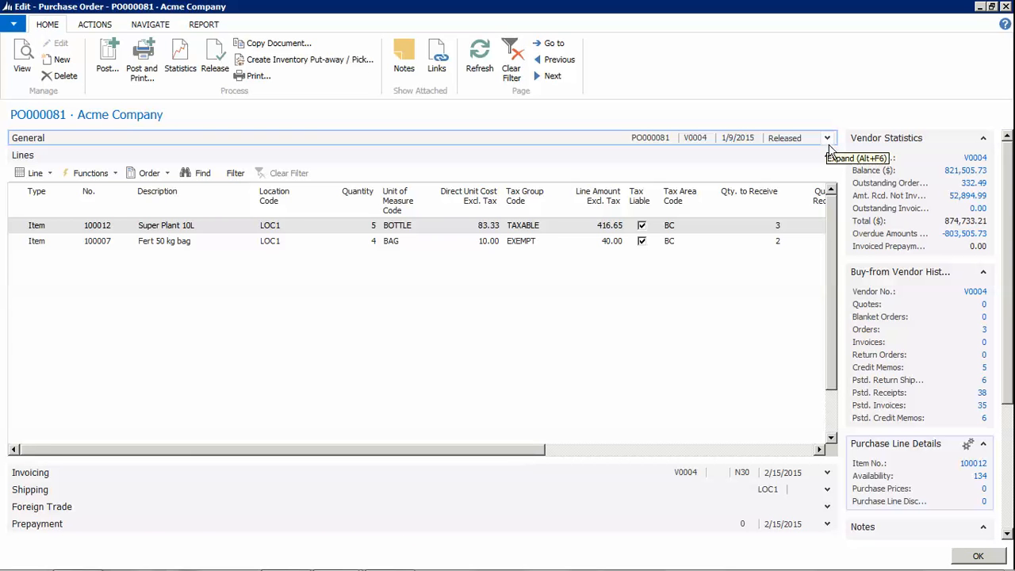
{"action": "left_click", "coordinate": [826, 138]}
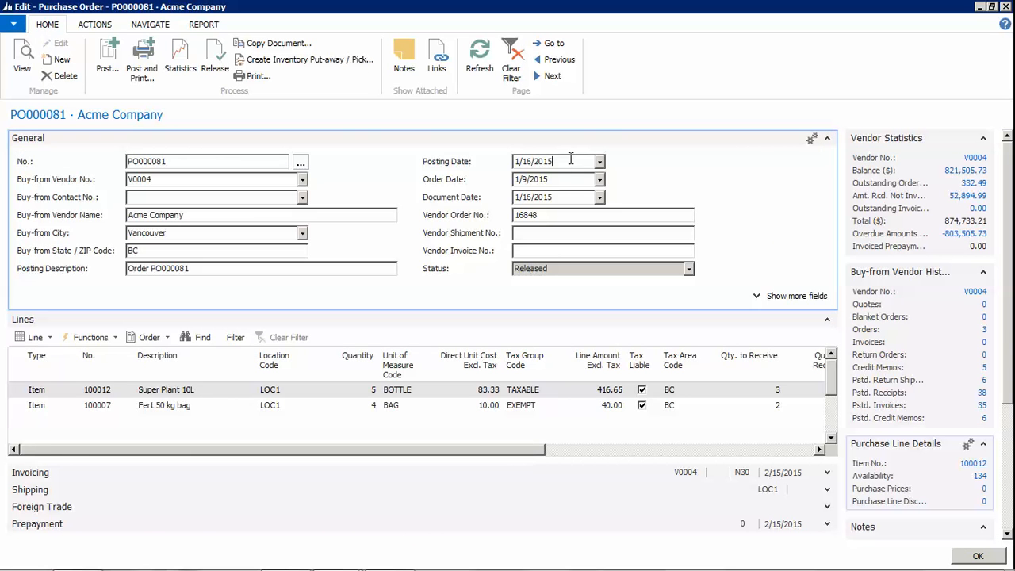
Change PO000081's posting date to 1/20/2015 and enter the vendor invoice number
{"action": "left_click_drag", "start_coordinate": [553, 161], "coordinate": [501, 163]}
{"action": "type", "text": "012015"}
{"action": "key", "text": "Tab"}
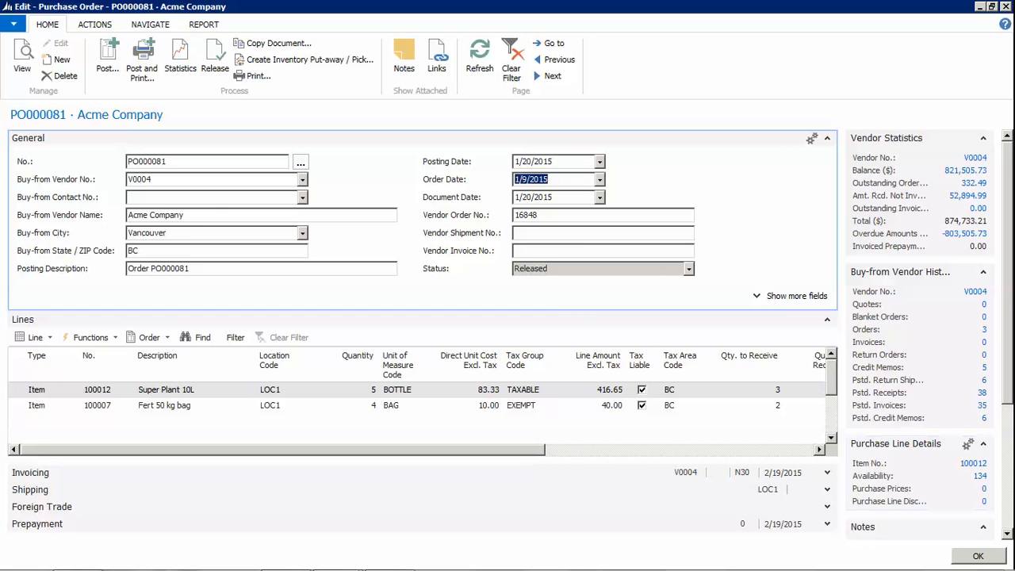
{"action": "left_click", "coordinate": [558, 254]}
{"action": "type", "text": "16848-1"}
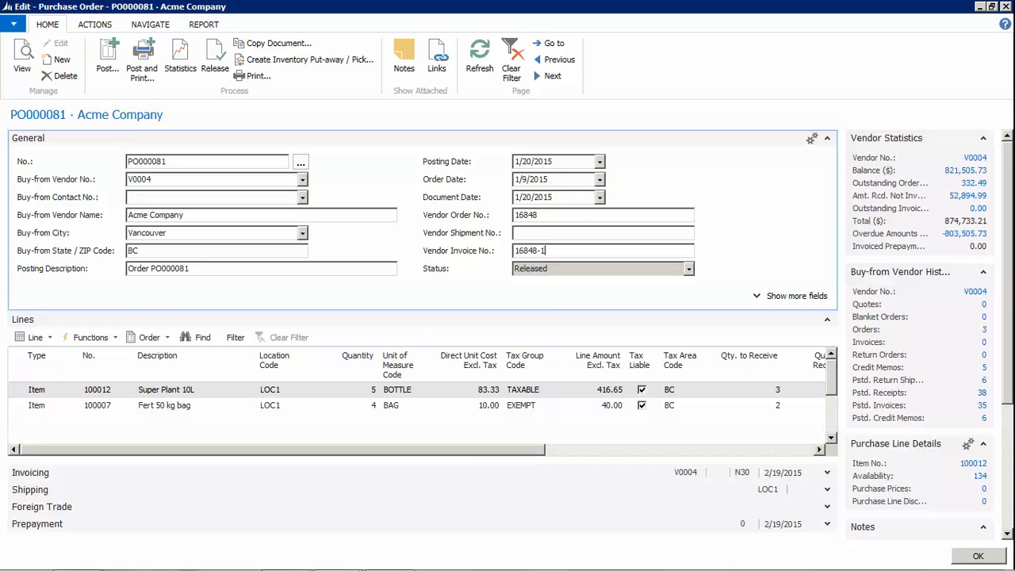
{"action": "left_click", "coordinate": [615, 234]}
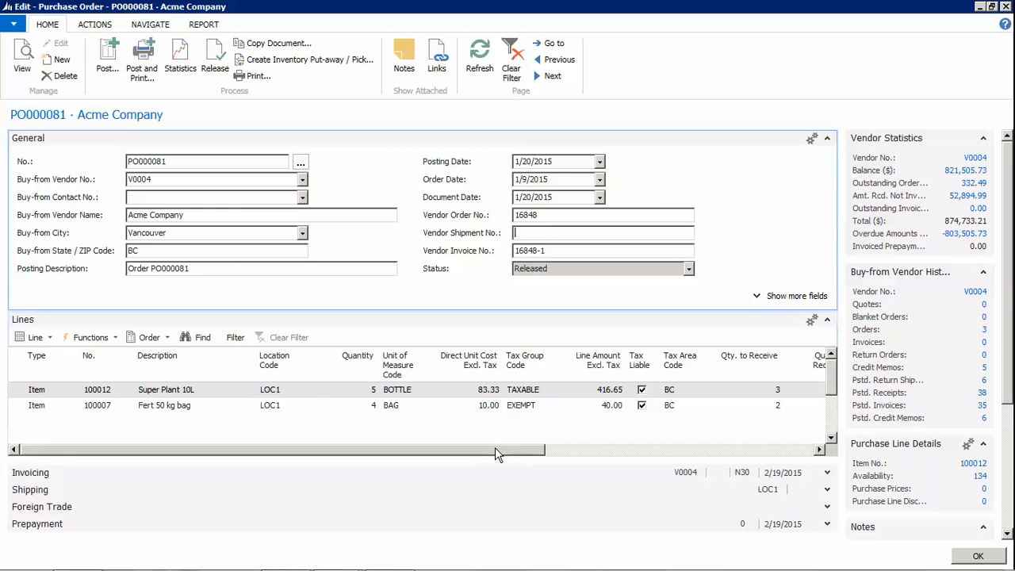
Set Qty. to Invoice to 2 on the BOTTLE and BAG lines and start posting
{"action": "left_click_drag", "start_coordinate": [495, 447], "coordinate": [512, 462]}
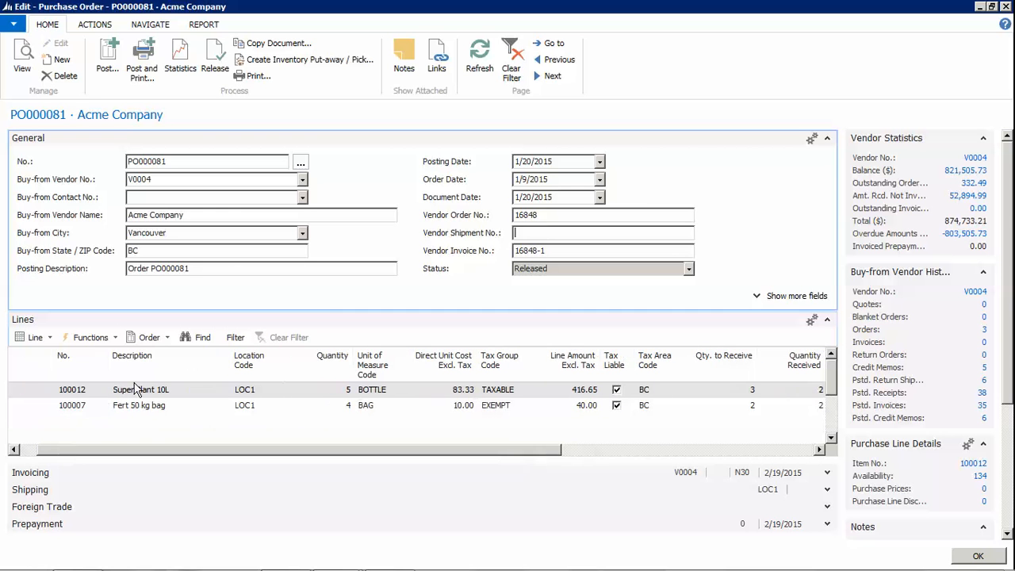
{"action": "left_click_drag", "start_coordinate": [426, 452], "coordinate": [634, 444]}
{"action": "left_click", "coordinate": [602, 389]}
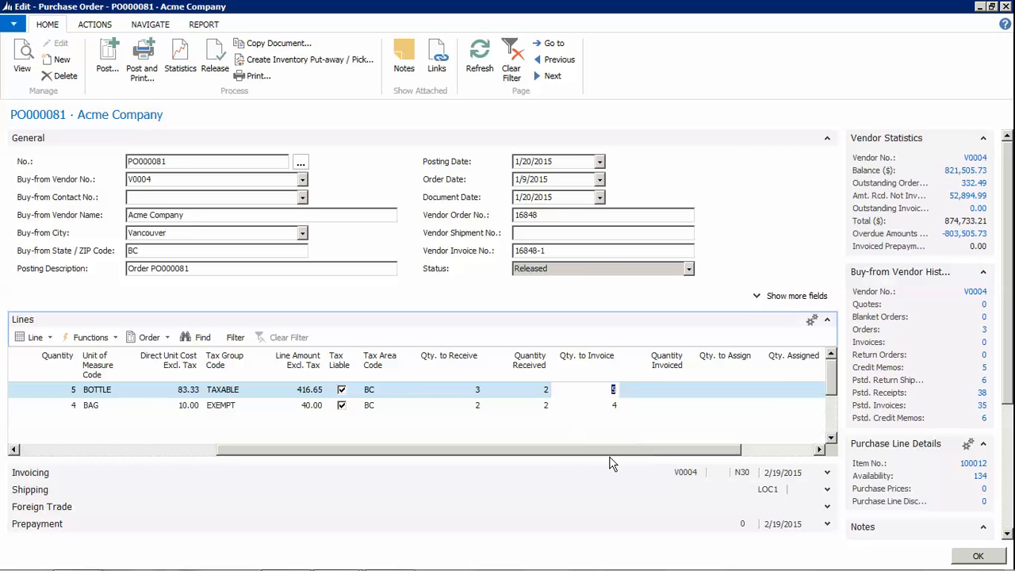
{"action": "type", "text": "2"}
{"action": "left_click", "coordinate": [611, 403]}
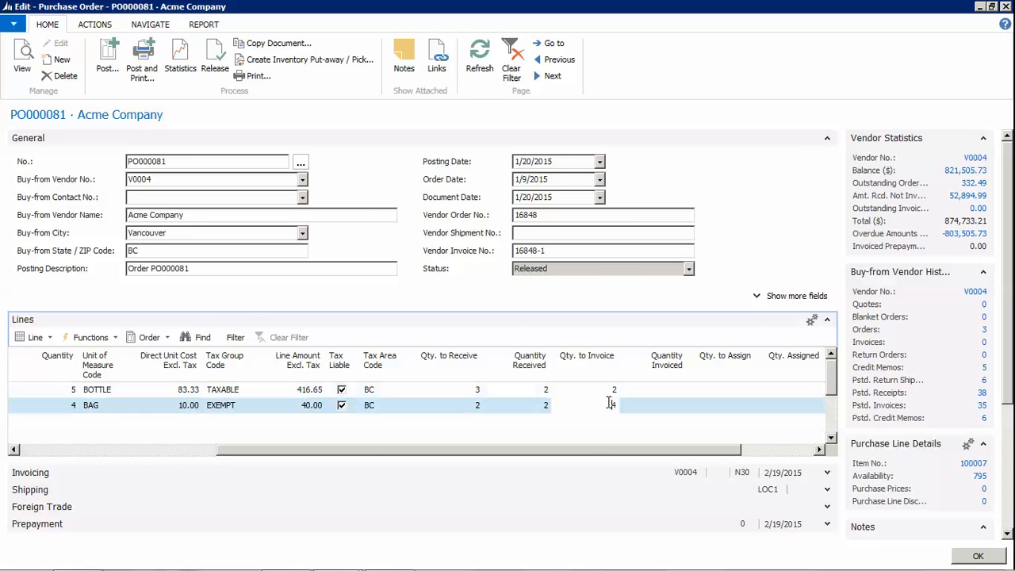
{"action": "double_click", "coordinate": [616, 404]}
{"action": "type", "text": "2"}
{"action": "left_click", "coordinate": [603, 389]}
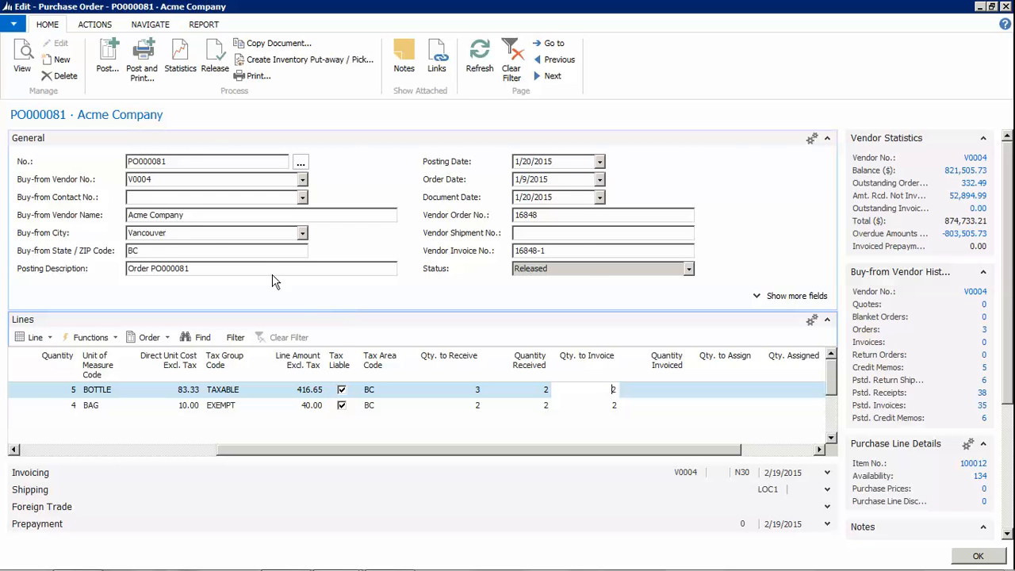
{"action": "left_click", "coordinate": [109, 60]}
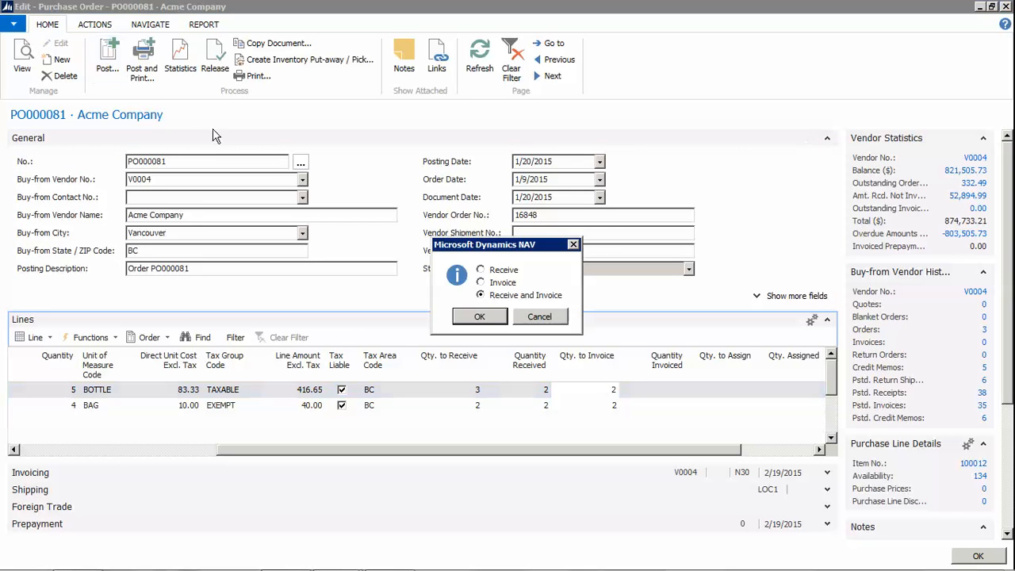
Post PO000081 as Invoice only, invoicing 2 units on each line
{"action": "left_click", "coordinate": [483, 283]}
{"action": "left_click", "coordinate": [466, 320]}
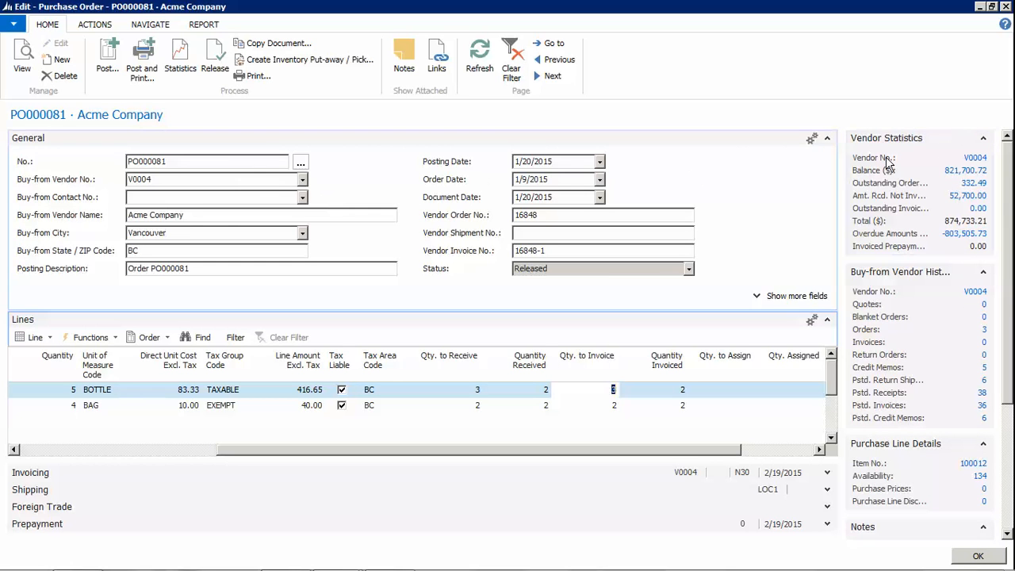
{"action": "left_click", "coordinate": [976, 159]}
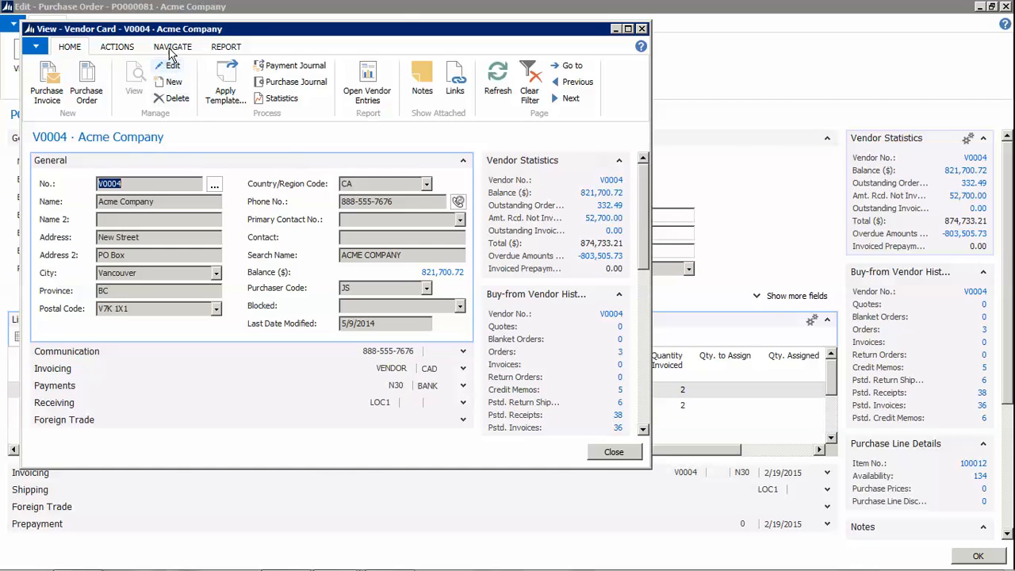
{"action": "left_click", "coordinate": [175, 47]}
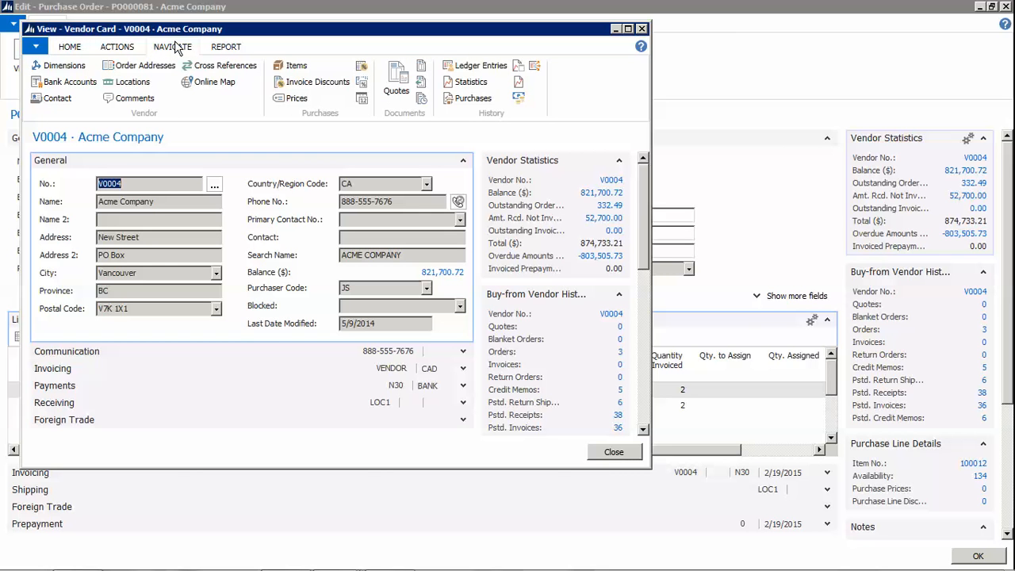
{"action": "left_click", "coordinate": [474, 66]}
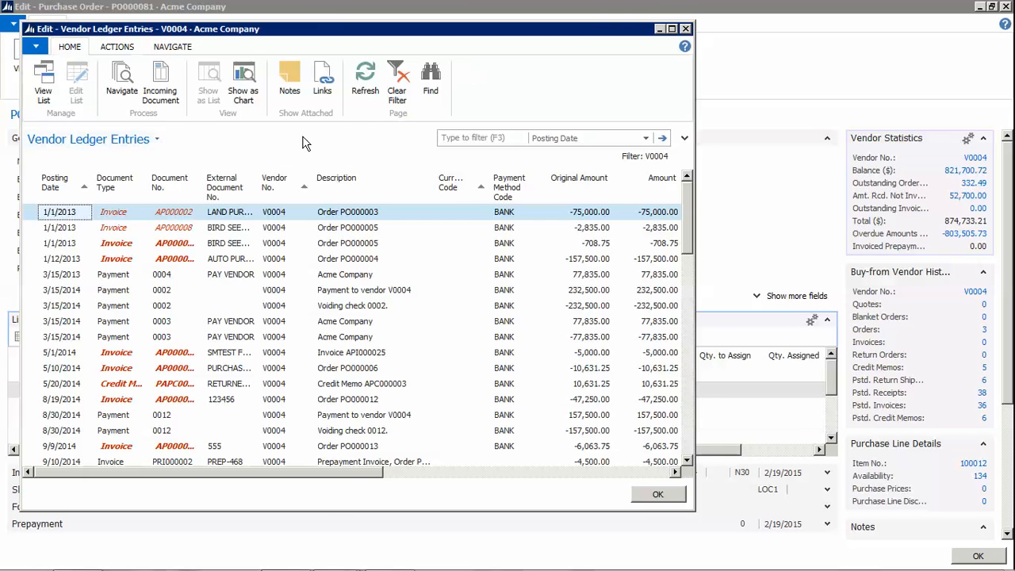
{"action": "left_click", "coordinate": [63, 184]}
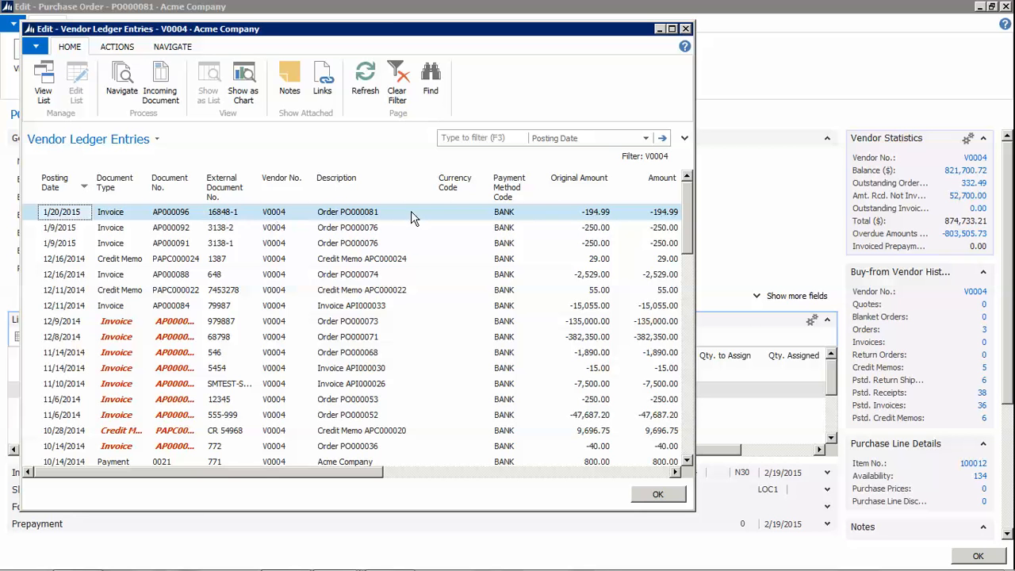
{"action": "left_click", "coordinate": [120, 84]}
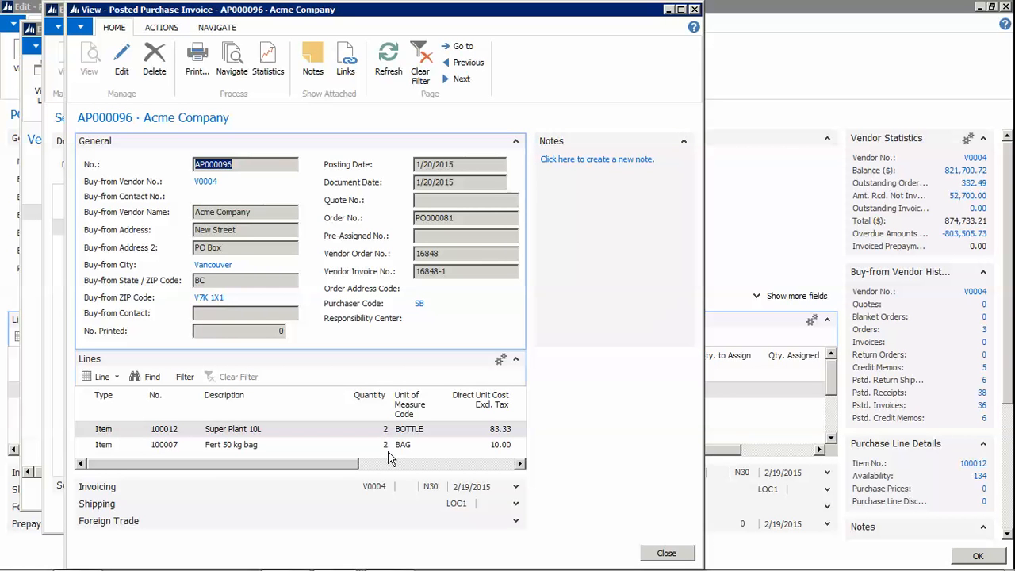
{"action": "left_click_drag", "start_coordinate": [356, 464], "coordinate": [270, 465]}
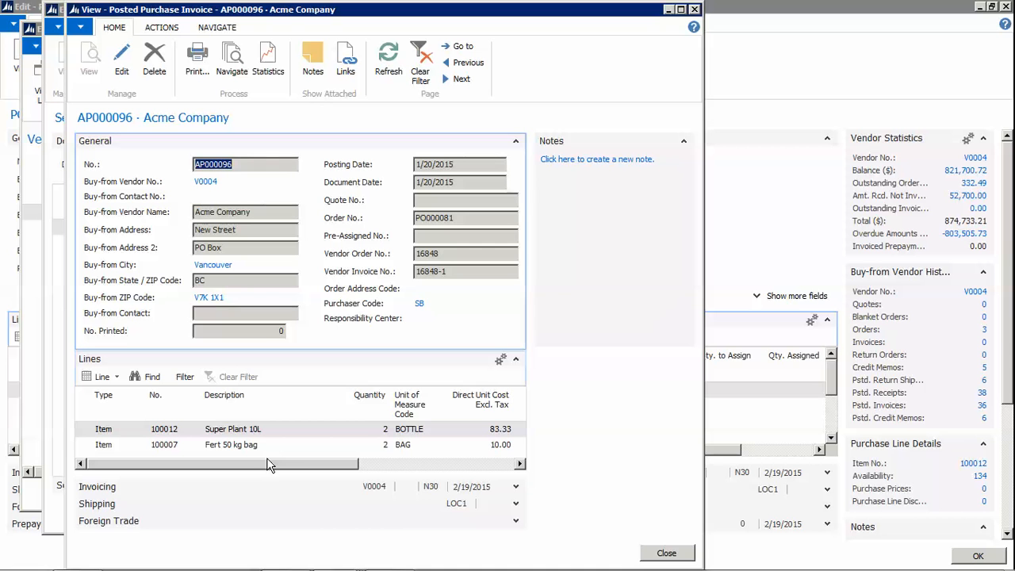
{"action": "left_click", "coordinate": [664, 553]}
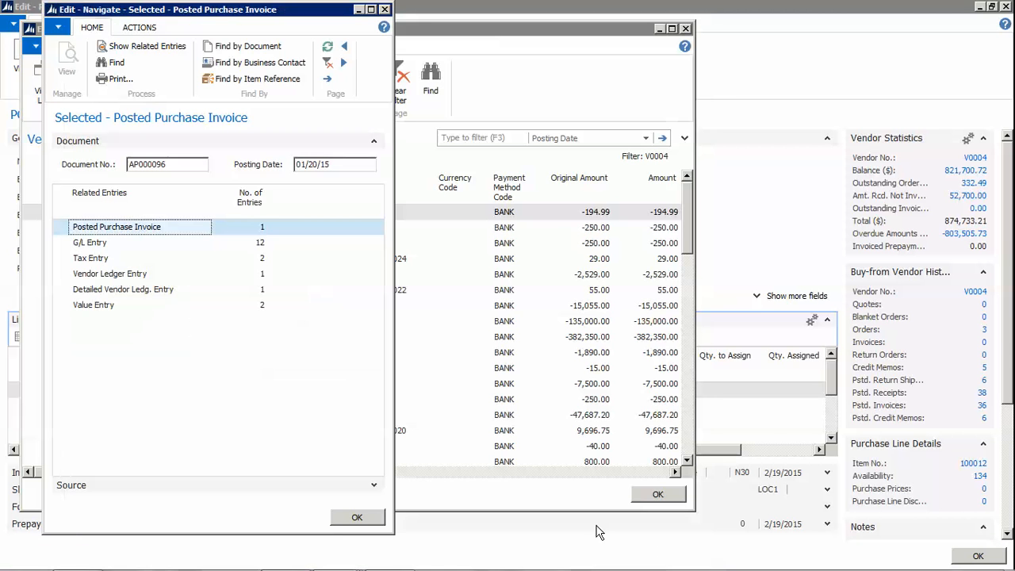
{"action": "left_click", "coordinate": [352, 517]}
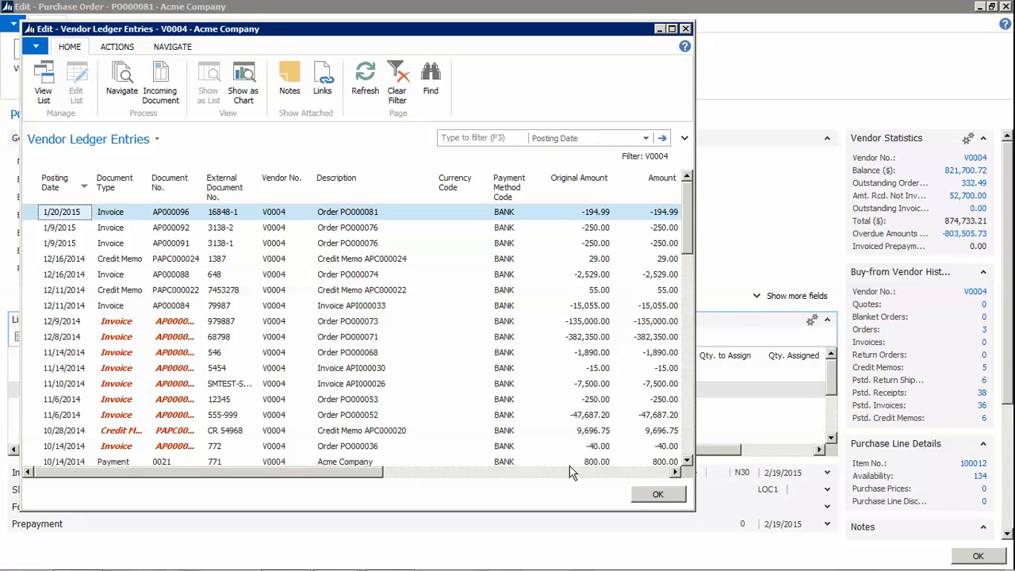
{"action": "left_click", "coordinate": [657, 494]}
{"action": "left_click", "coordinate": [612, 451]}
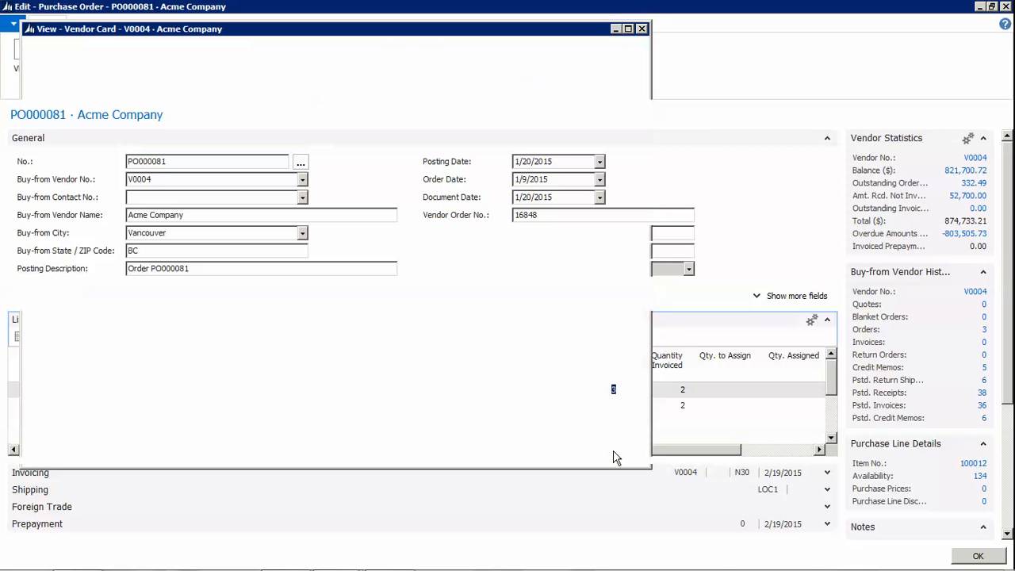
{"action": "left_click", "coordinate": [544, 452]}
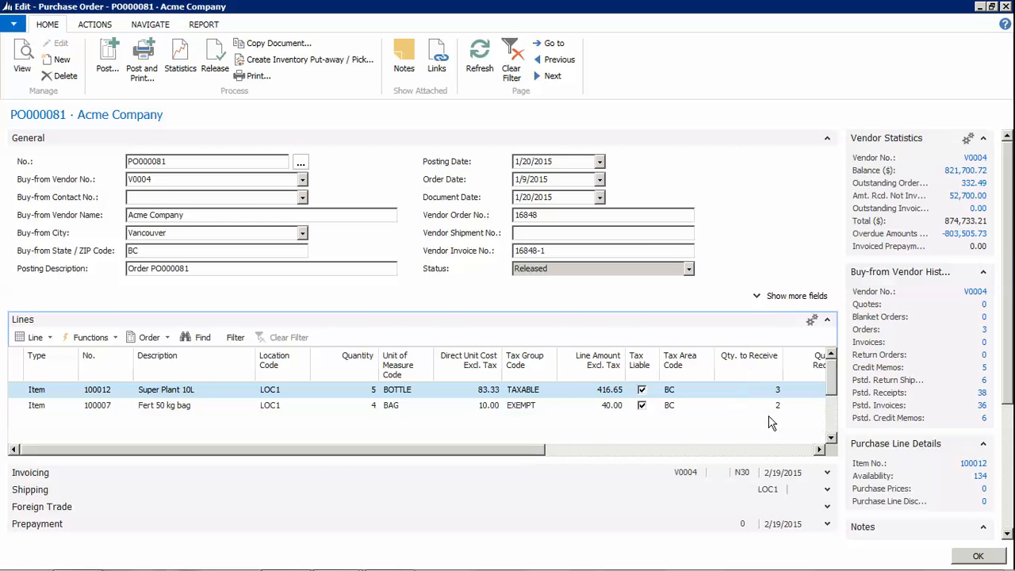
Check the lines' invoiced quantities and vendor invoice number 16848-1, then close PO000081
{"action": "left_click_drag", "start_coordinate": [502, 455], "coordinate": [574, 455]}
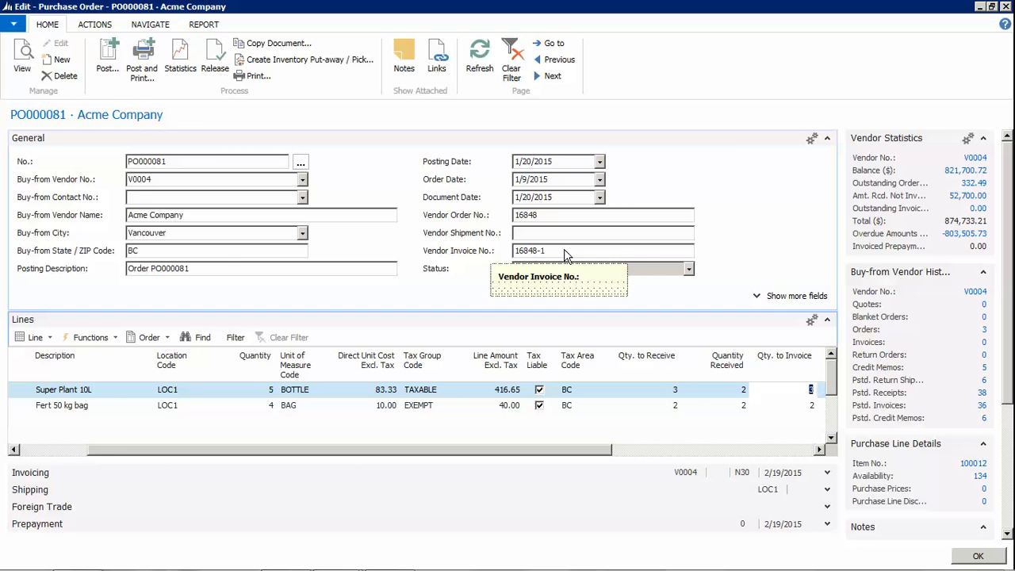
{"action": "left_click_drag", "start_coordinate": [595, 453], "coordinate": [639, 458]}
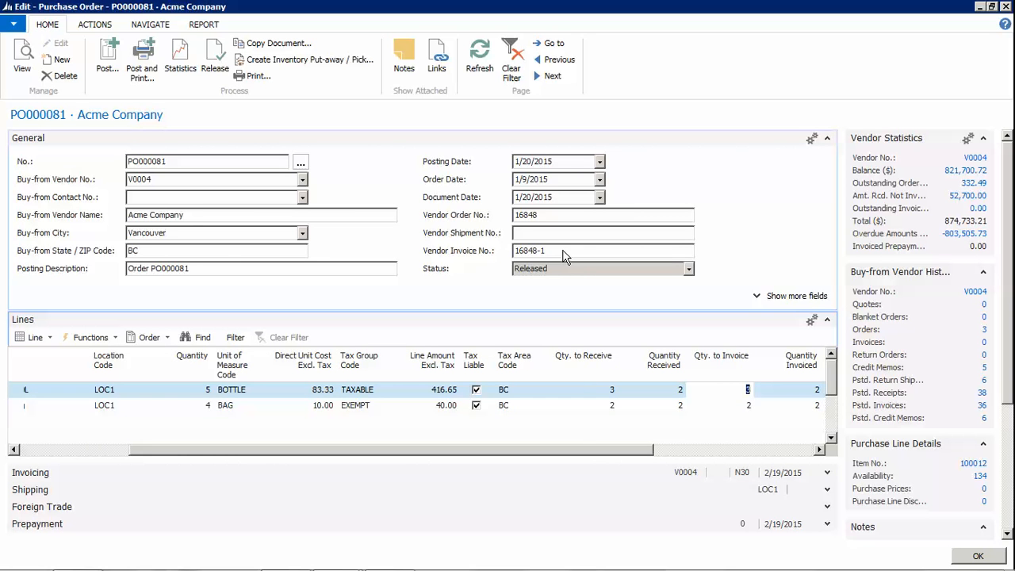
{"action": "left_click", "coordinate": [563, 250]}
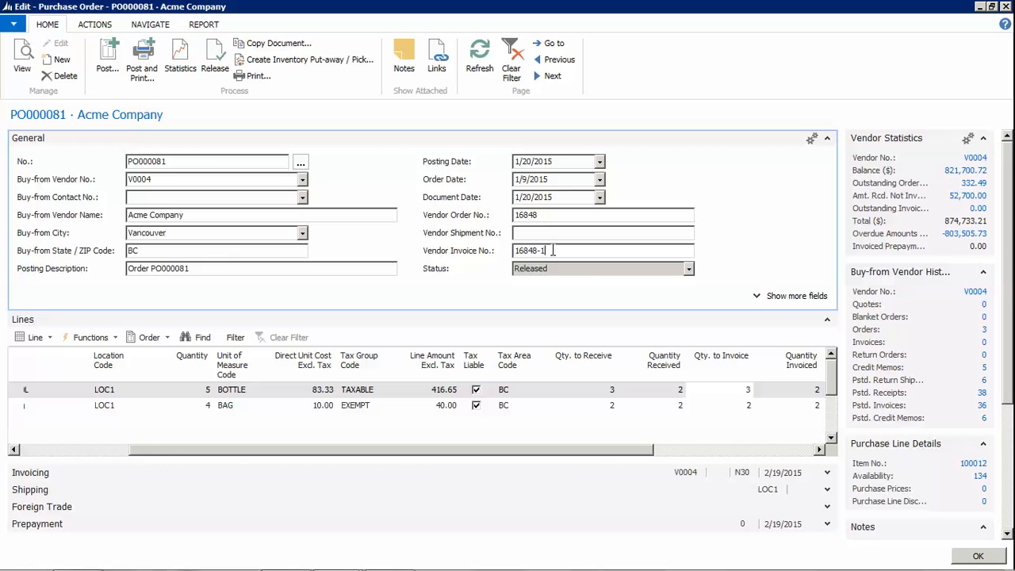
{"action": "left_click", "coordinate": [979, 556]}
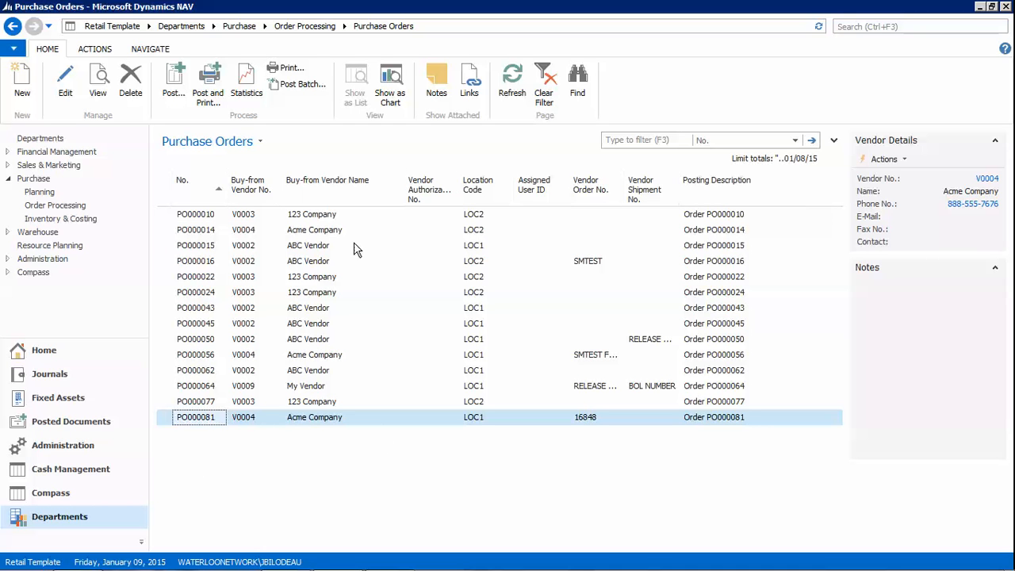
Search 'archiv' to reach Purchase Order Archives and open archived version 1 of PO000081
{"action": "left_click", "coordinate": [893, 26]}
{"action": "type", "text": "archiv"}
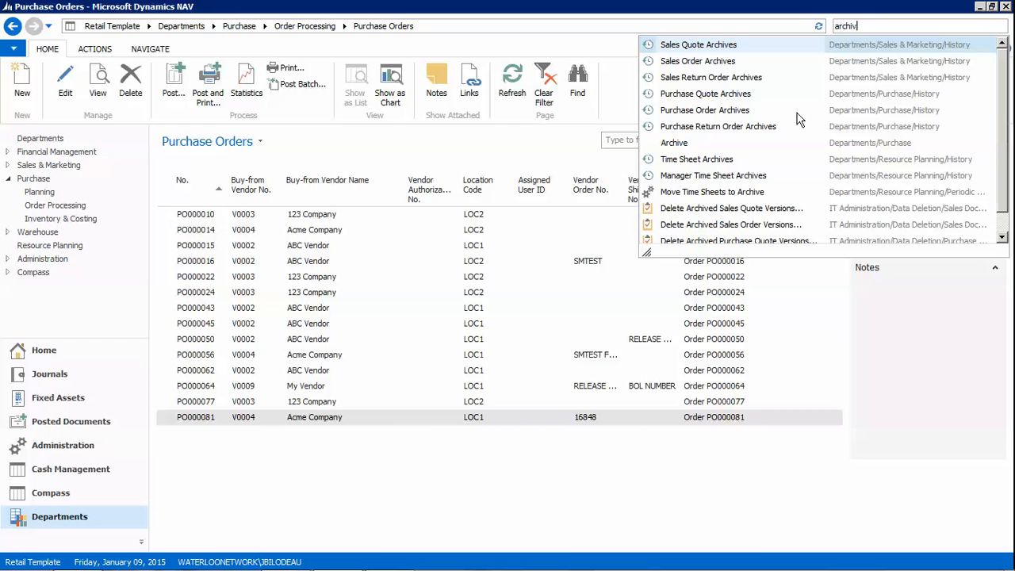
{"action": "left_click", "coordinate": [687, 112]}
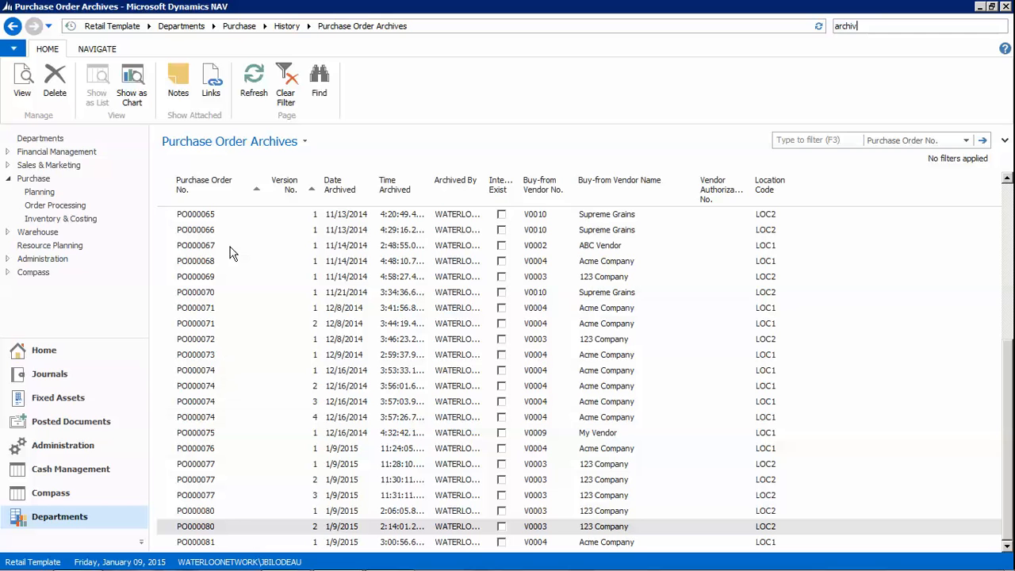
{"action": "double_click", "coordinate": [215, 541]}
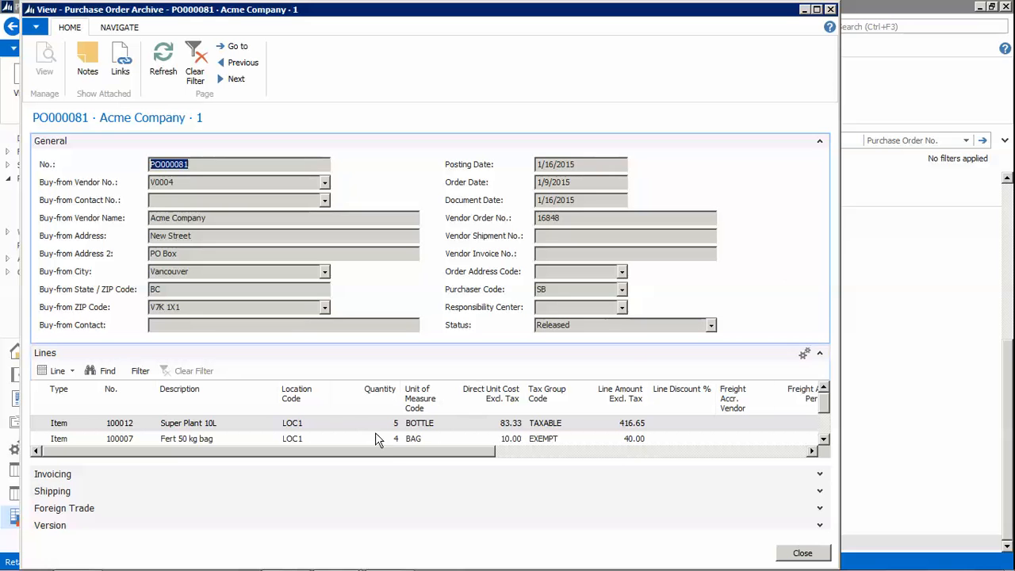
Review the archived PO000081 order lines, then close it
{"action": "left_click_drag", "start_coordinate": [392, 452], "coordinate": [679, 456]}
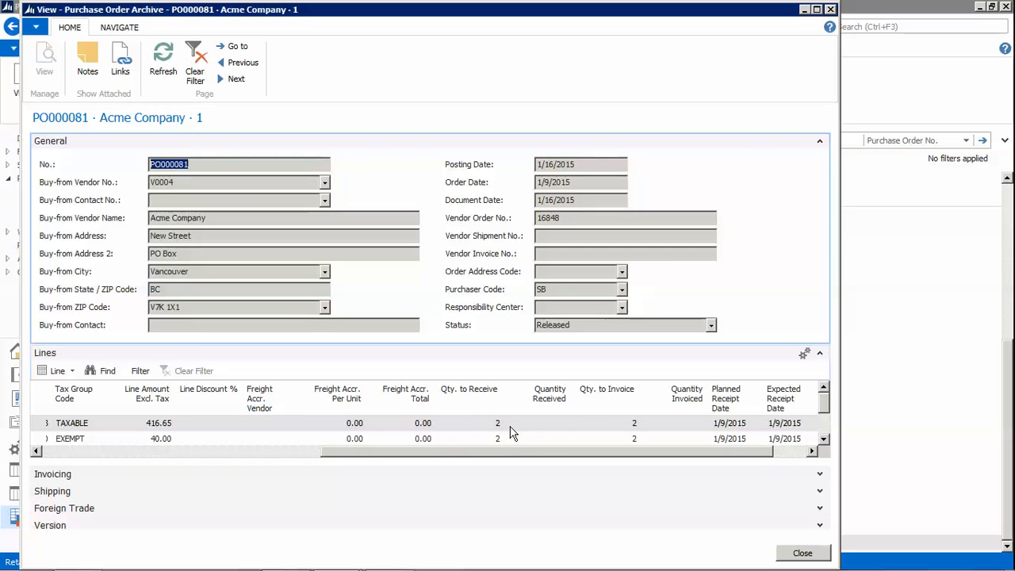
{"action": "left_click_drag", "start_coordinate": [639, 450], "coordinate": [333, 464]}
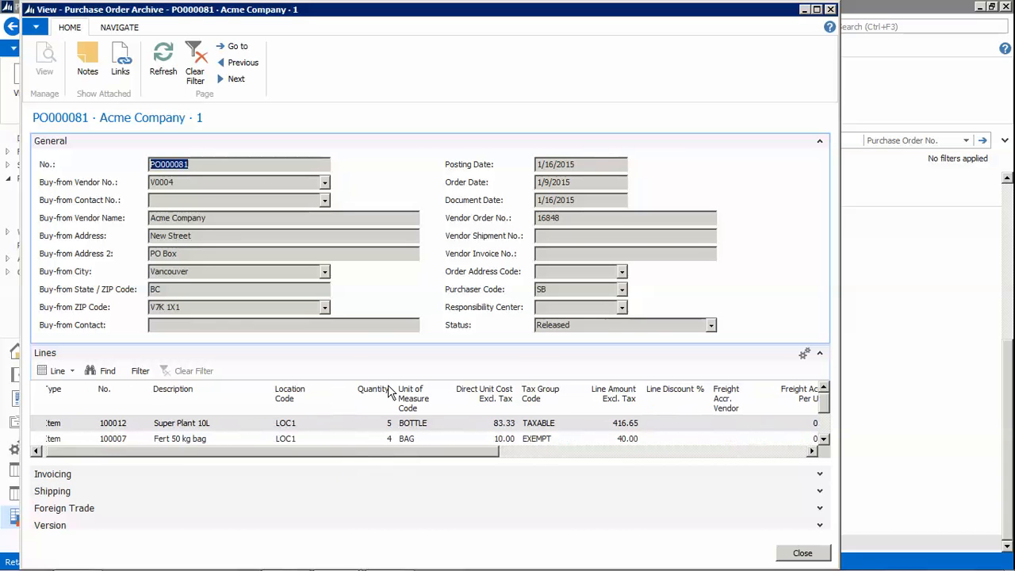
{"action": "left_click_drag", "start_coordinate": [392, 455], "coordinate": [589, 465]}
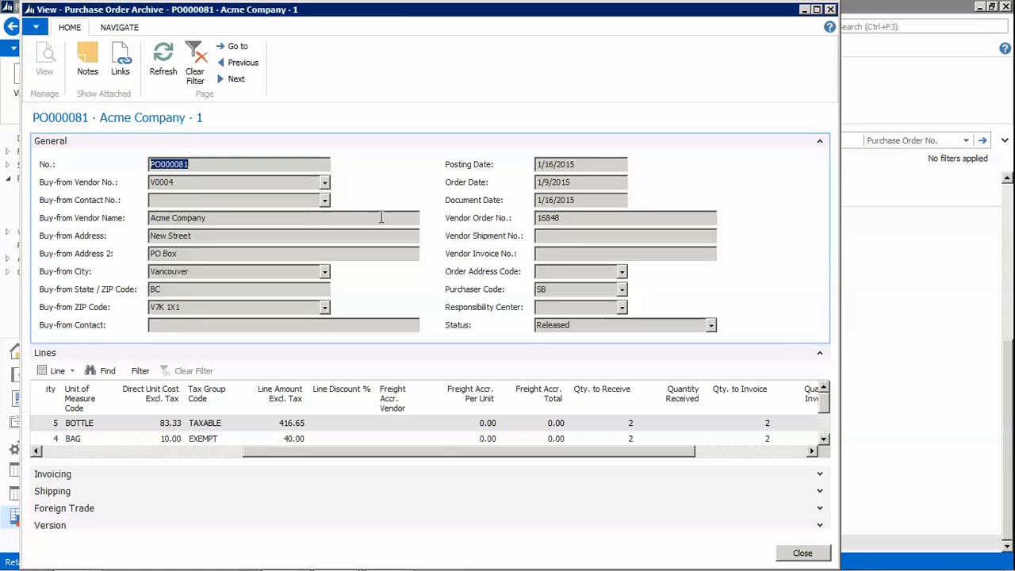
{"action": "left_click", "coordinate": [792, 553]}
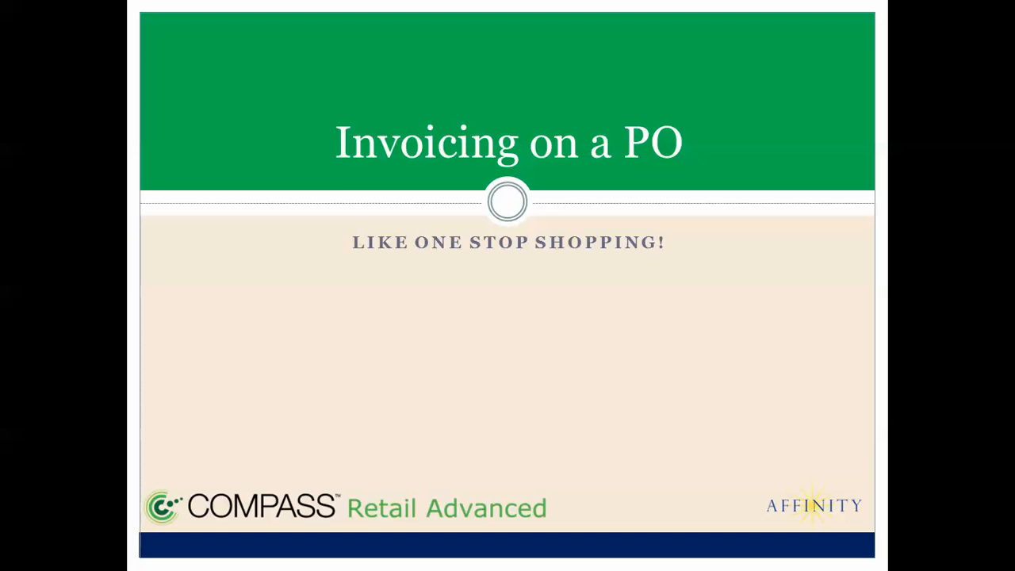
Advance past the 'Returning Product' slide to the Purchase Processing flow chart
{"action": "key", "text": "Right"}
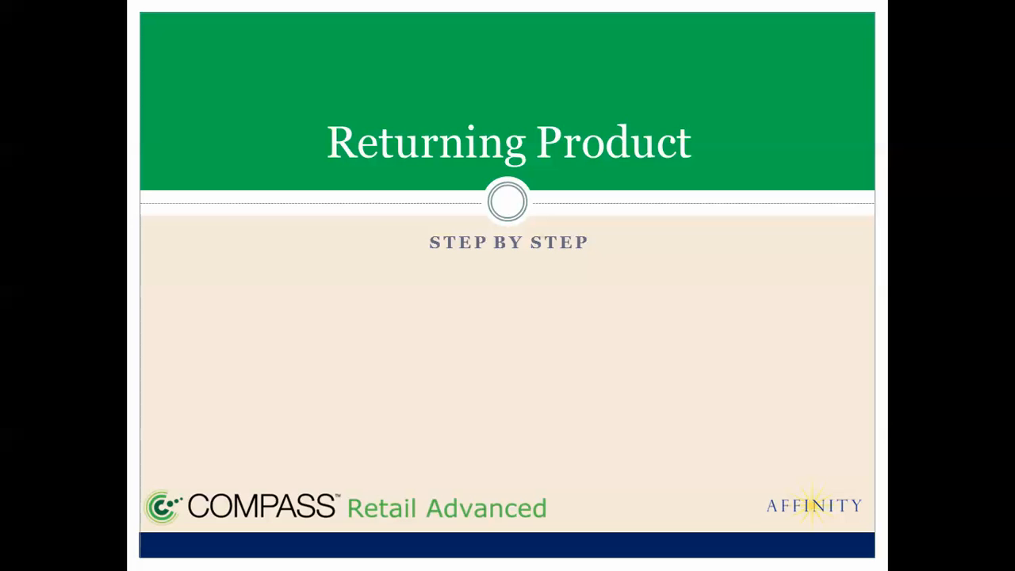
{"action": "left_click", "coordinate": [750, 533]}
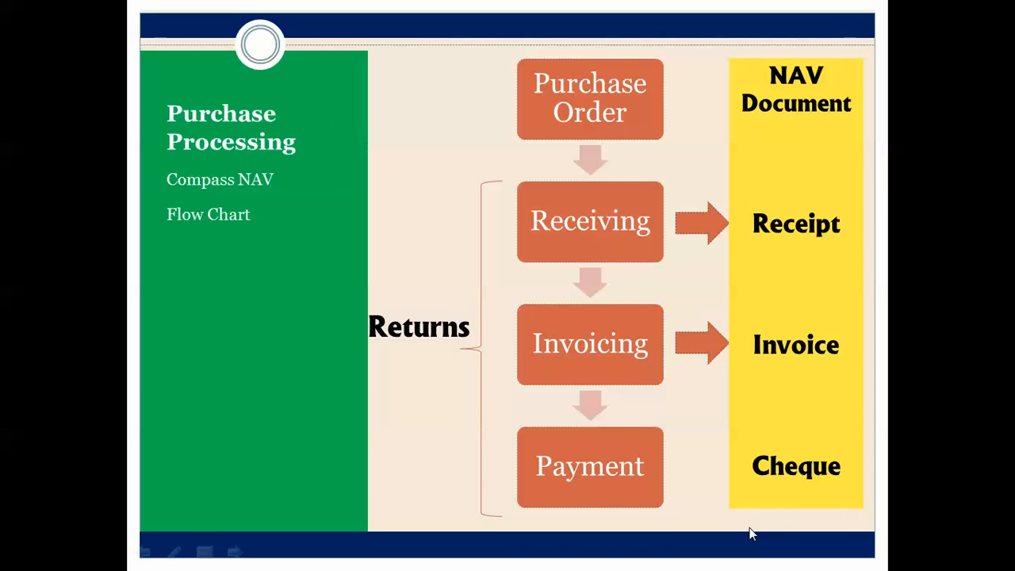
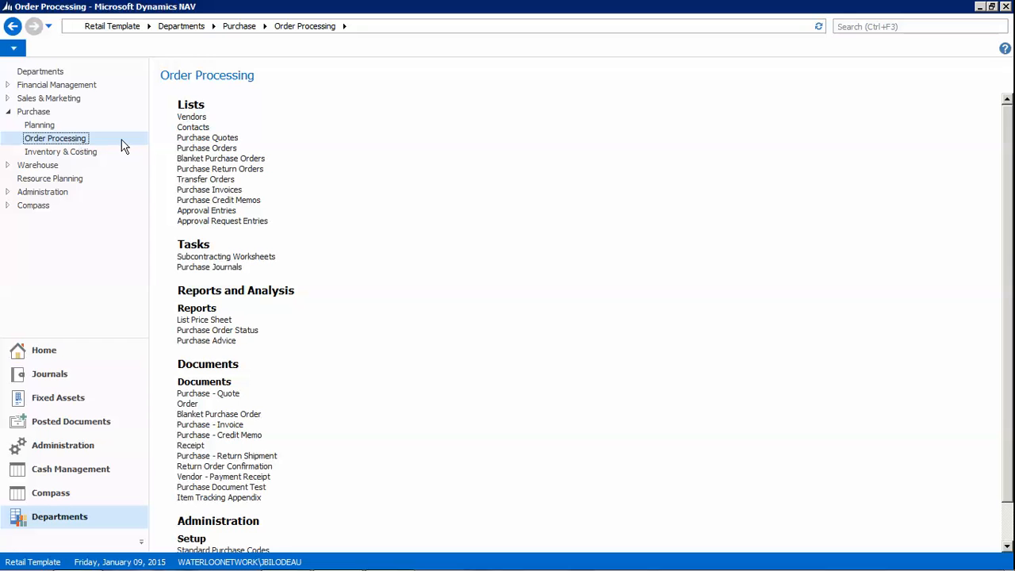
Create new purchase return order PRO000012 and expand its General details
{"action": "left_click", "coordinate": [215, 171]}
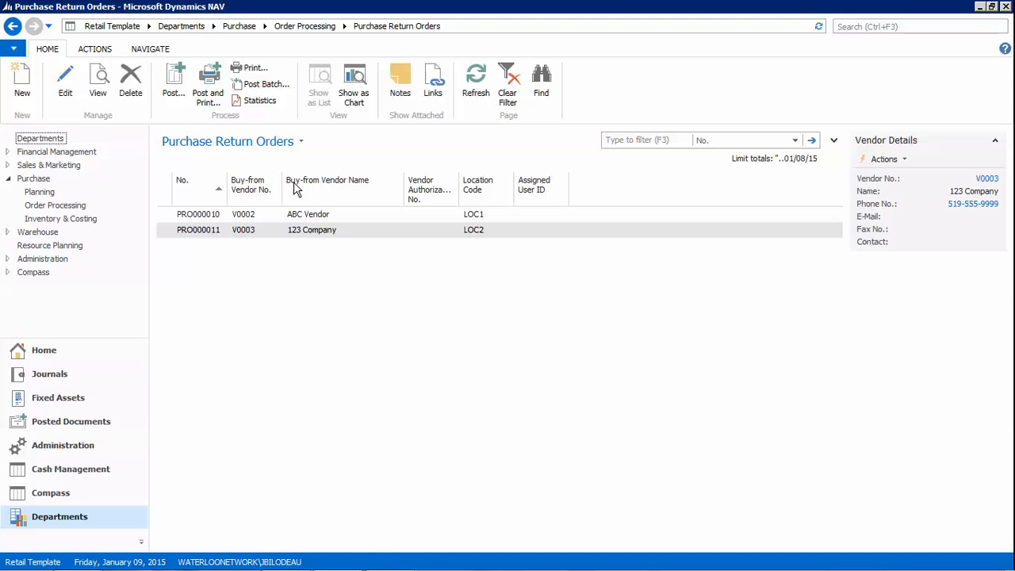
{"action": "left_click", "coordinate": [21, 82]}
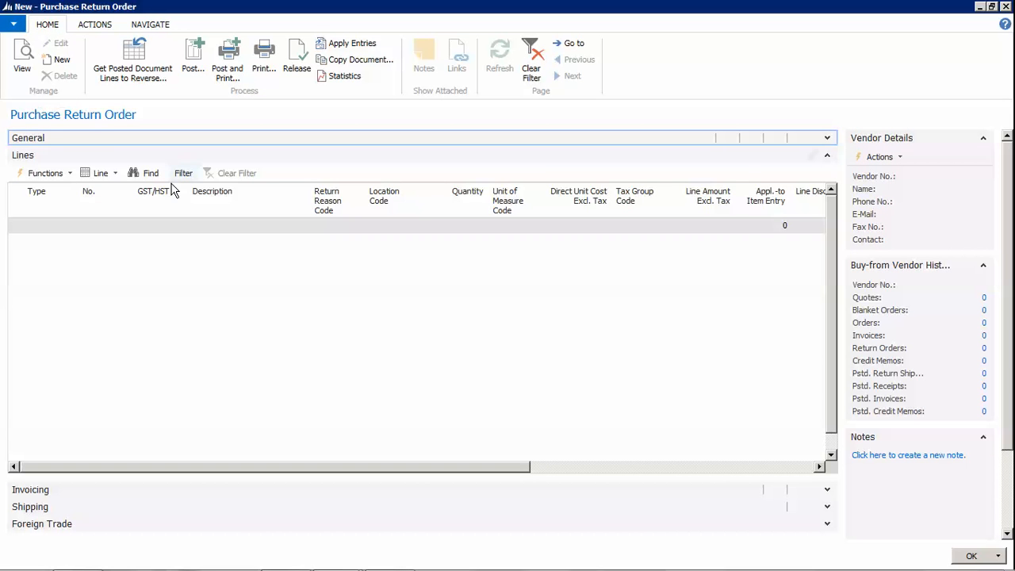
{"action": "left_click", "coordinate": [828, 138]}
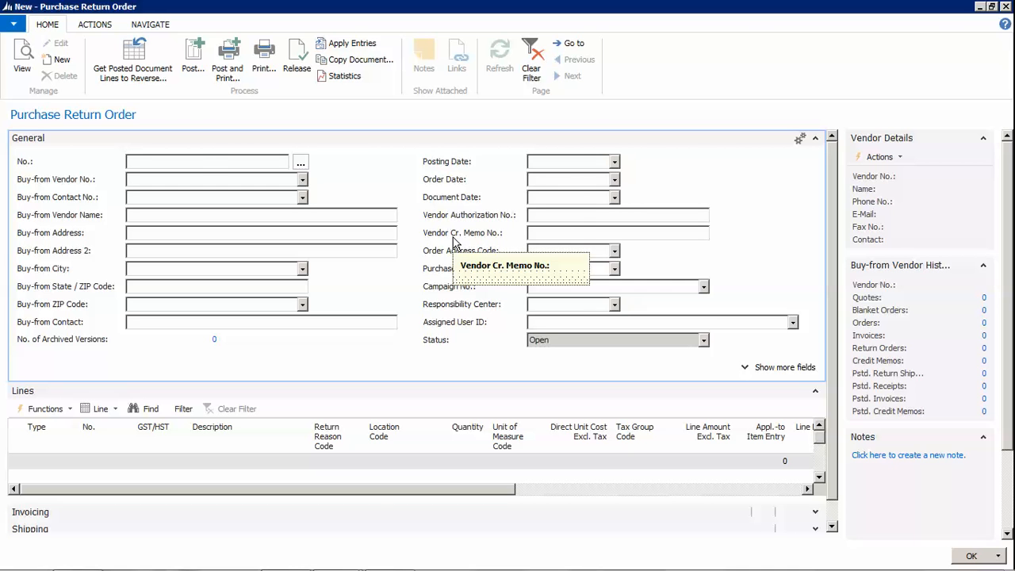
{"action": "left_click", "coordinate": [199, 183]}
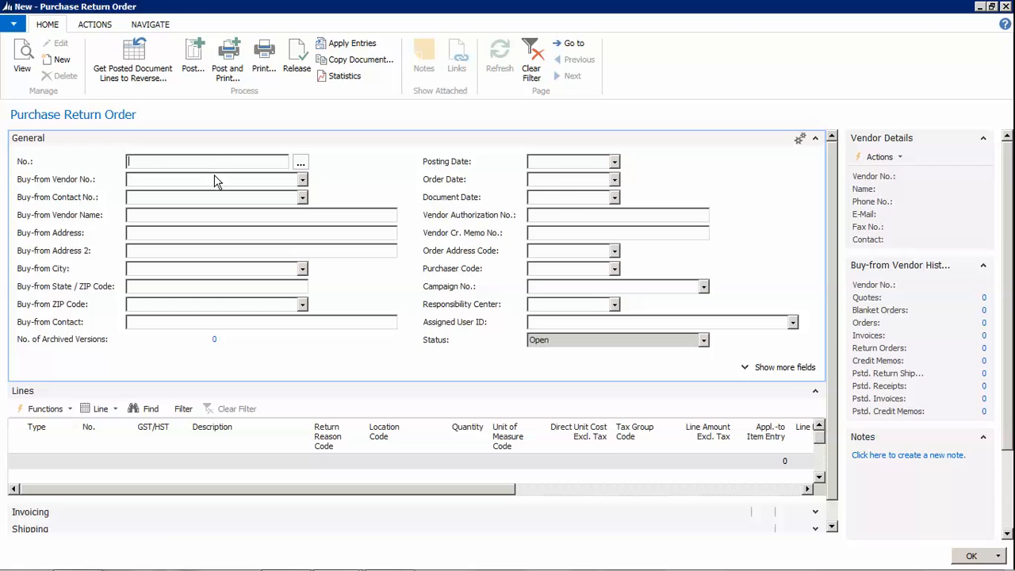
Set the return order's buy-from vendor to V0004 Acme Company
{"action": "left_click", "coordinate": [302, 182]}
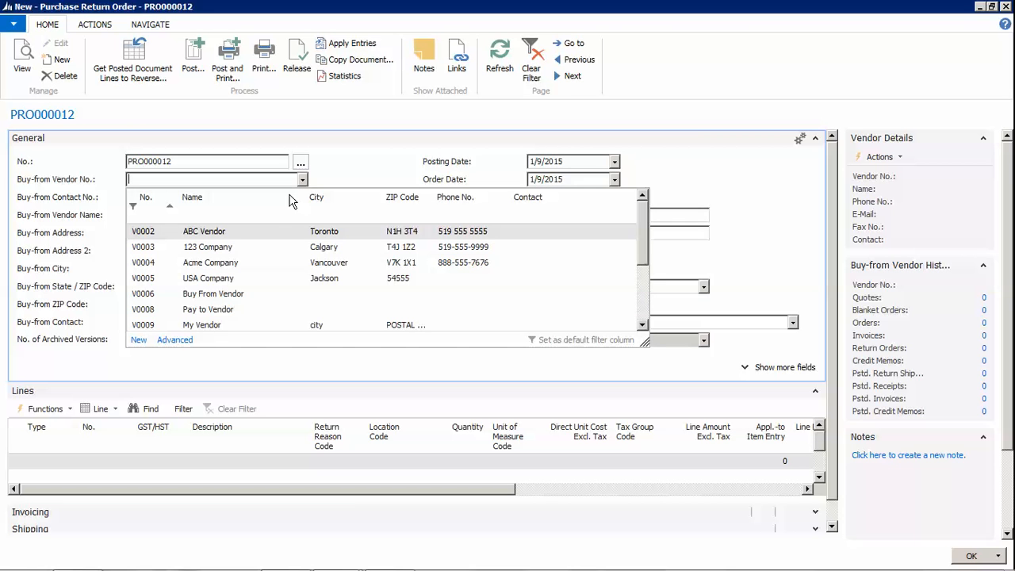
{"action": "left_click", "coordinate": [145, 262]}
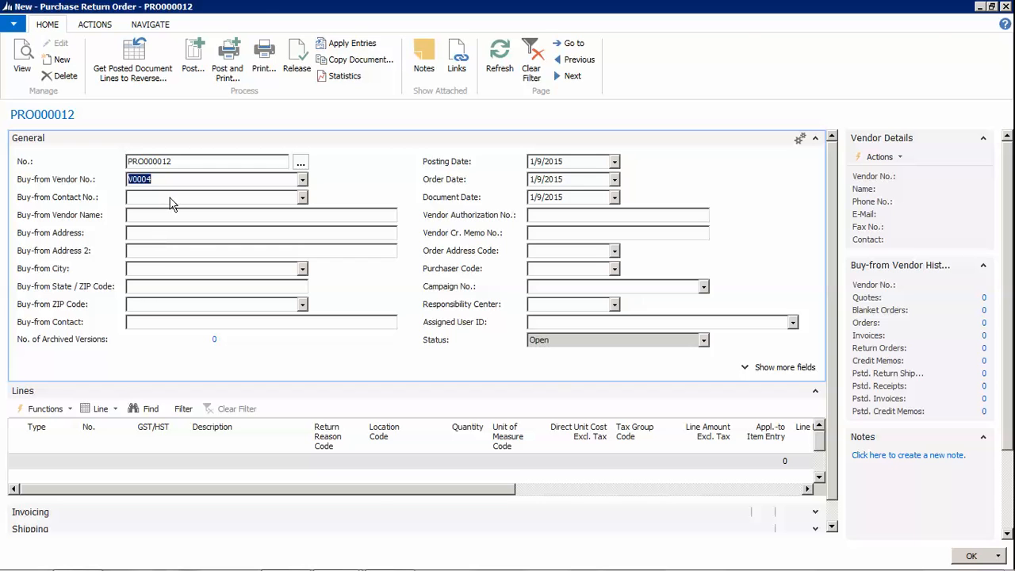
{"action": "key", "text": "Tab"}
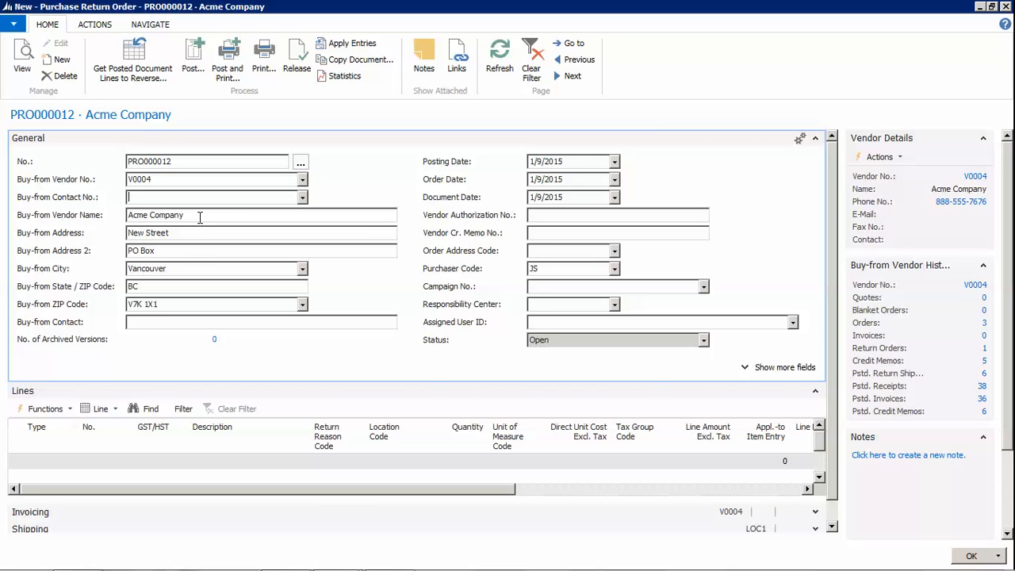
Change the posting date to 1/22/2015, which also updates the document date
{"action": "left_click", "coordinate": [581, 161]}
{"action": "type", "text": "012215"}
{"action": "key", "text": "Tab"}
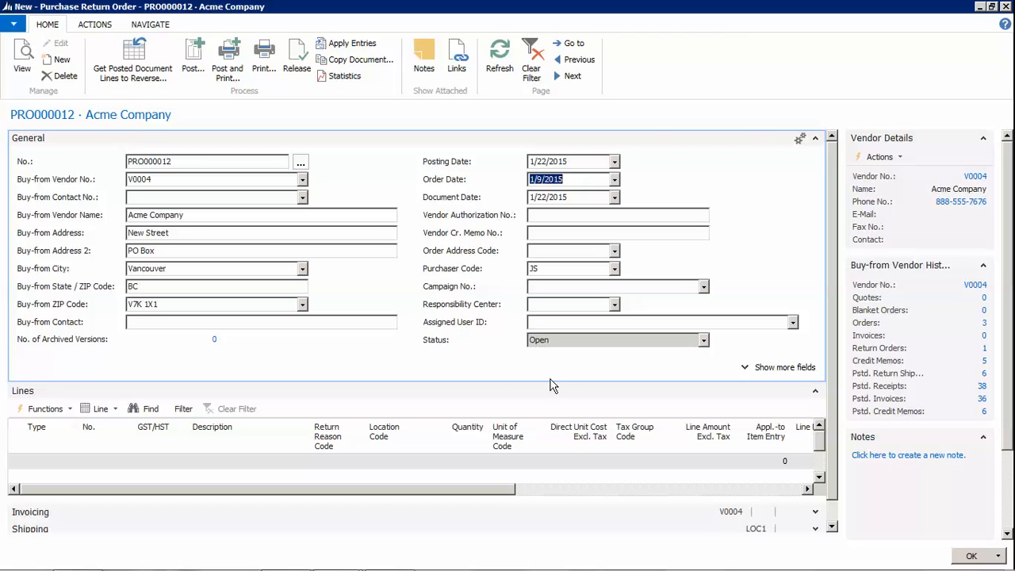
Set the Retail Site Dimension on the Invoicing details to MAIN
{"action": "left_click", "coordinate": [816, 138]}
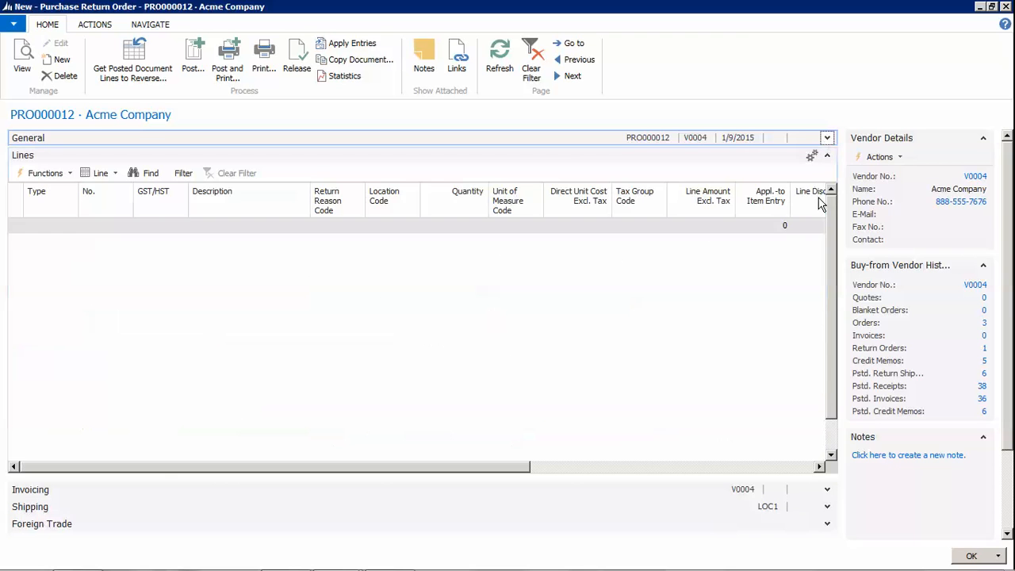
{"action": "left_click", "coordinate": [827, 154]}
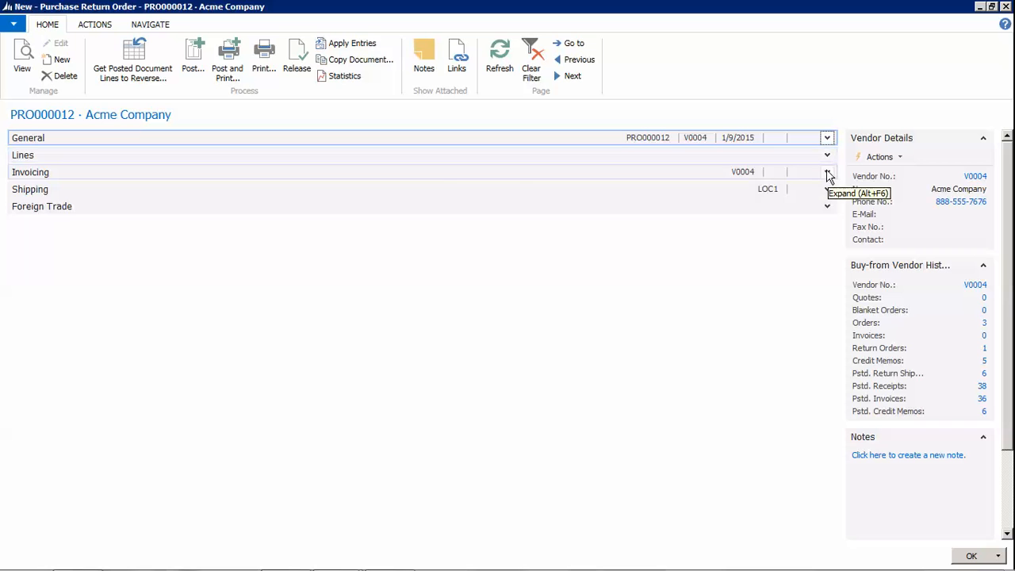
{"action": "left_click", "coordinate": [827, 173]}
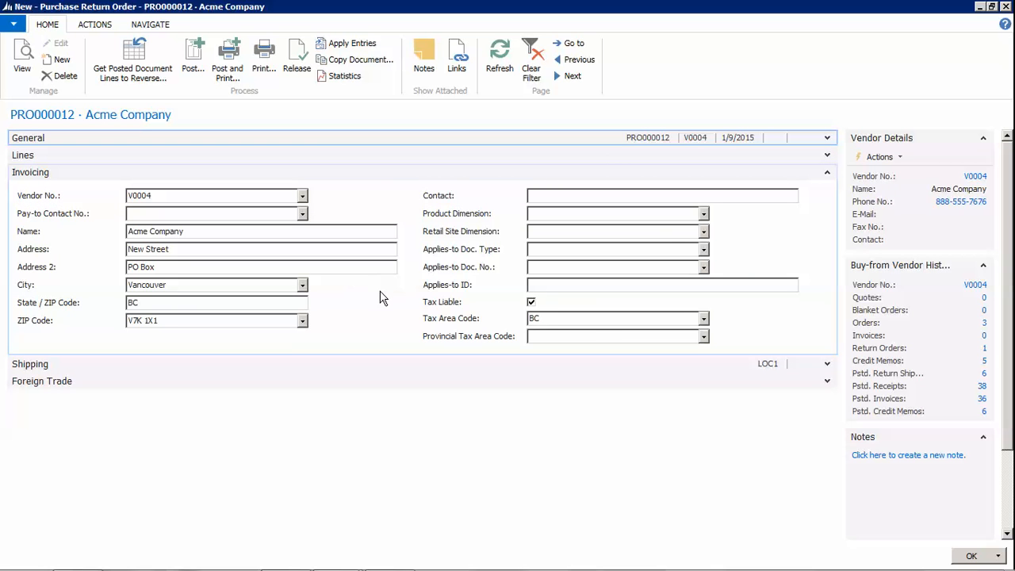
{"action": "left_click", "coordinate": [549, 228]}
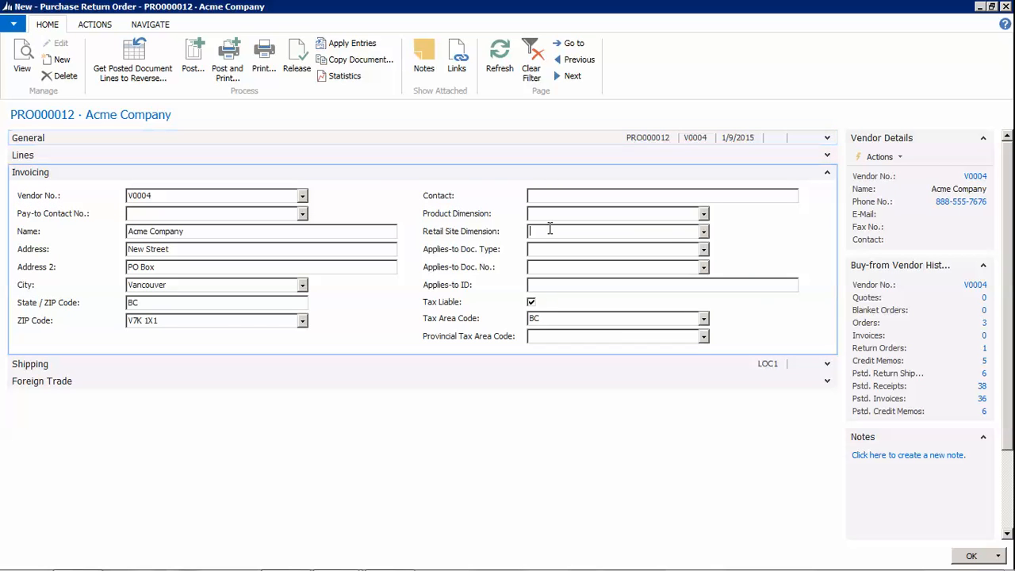
{"action": "left_click", "coordinate": [704, 230]}
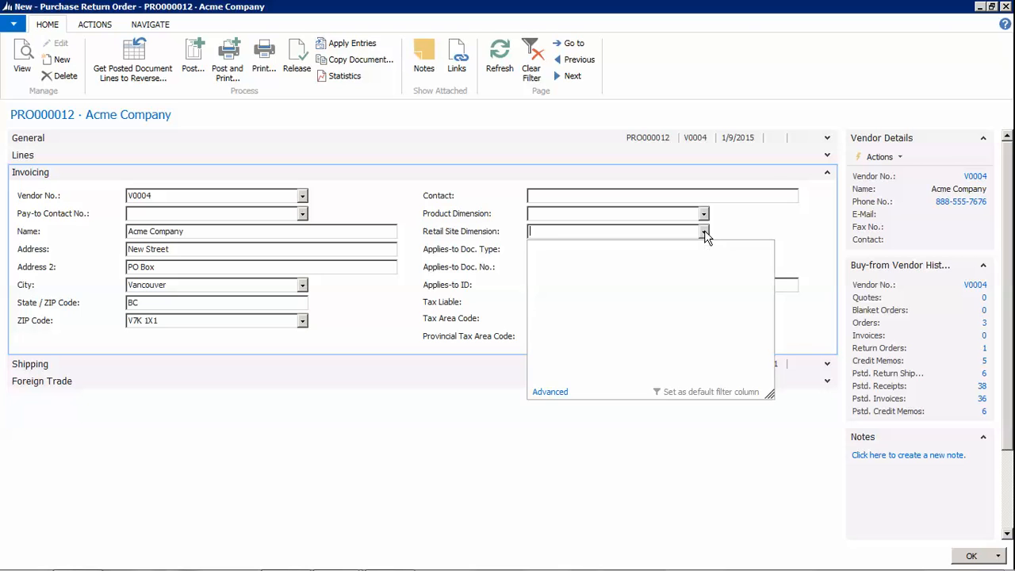
{"action": "left_click", "coordinate": [562, 355]}
{"action": "left_click", "coordinate": [572, 247]}
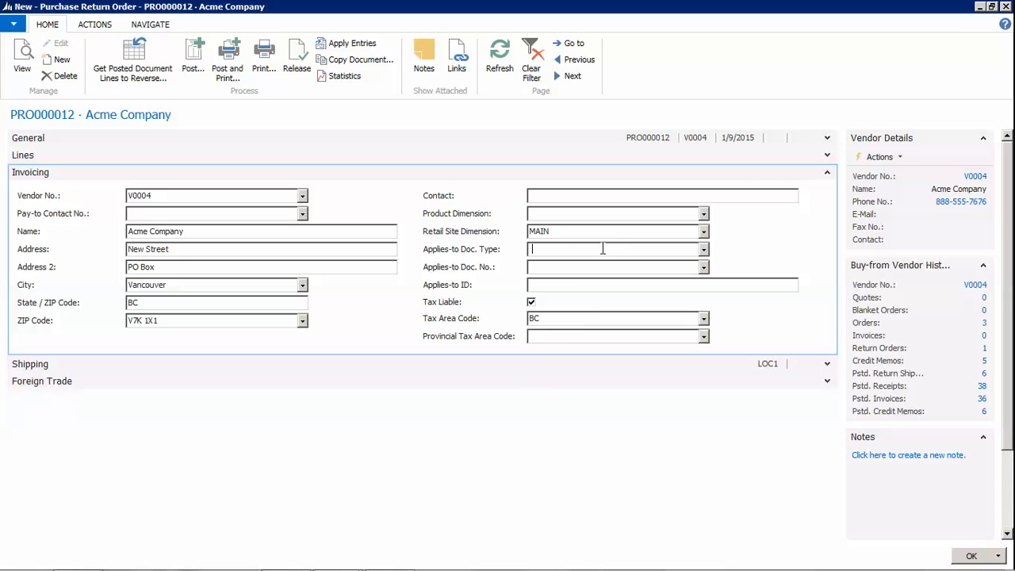
Check the shipping Location Code LOC1, then bring the order lines into view
{"action": "left_click", "coordinate": [827, 172]}
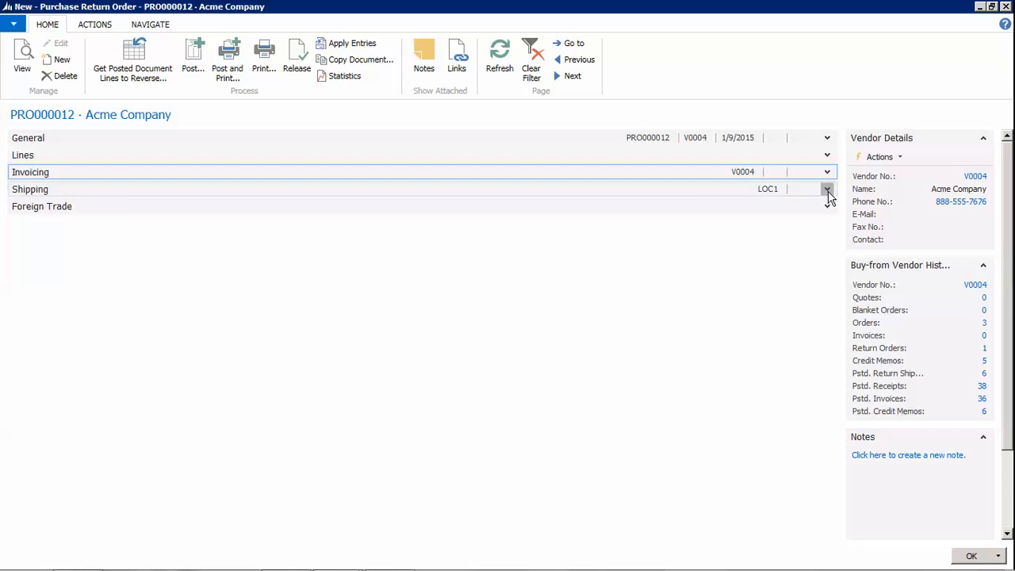
{"action": "left_click", "coordinate": [827, 190]}
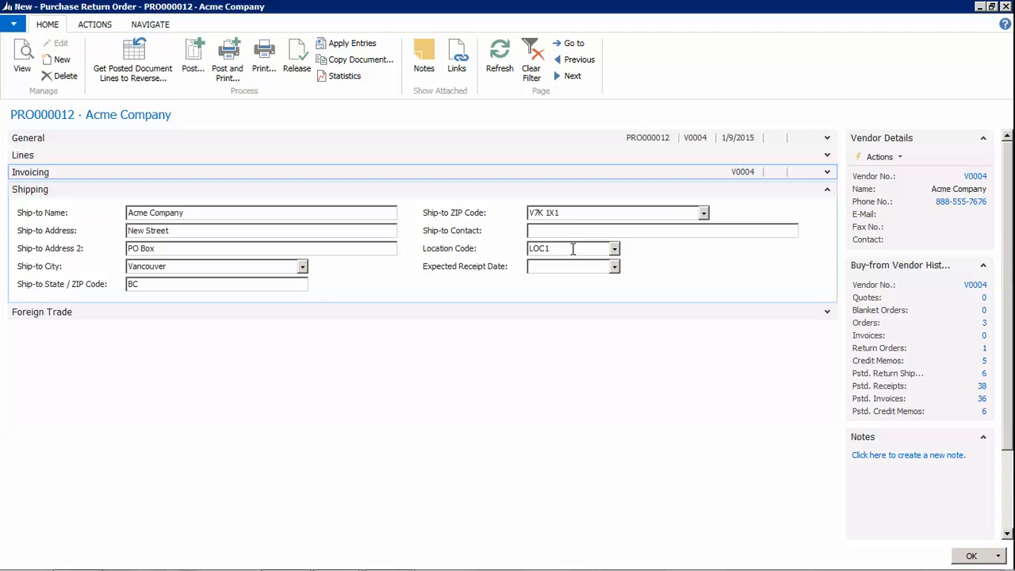
{"action": "left_click", "coordinate": [572, 248]}
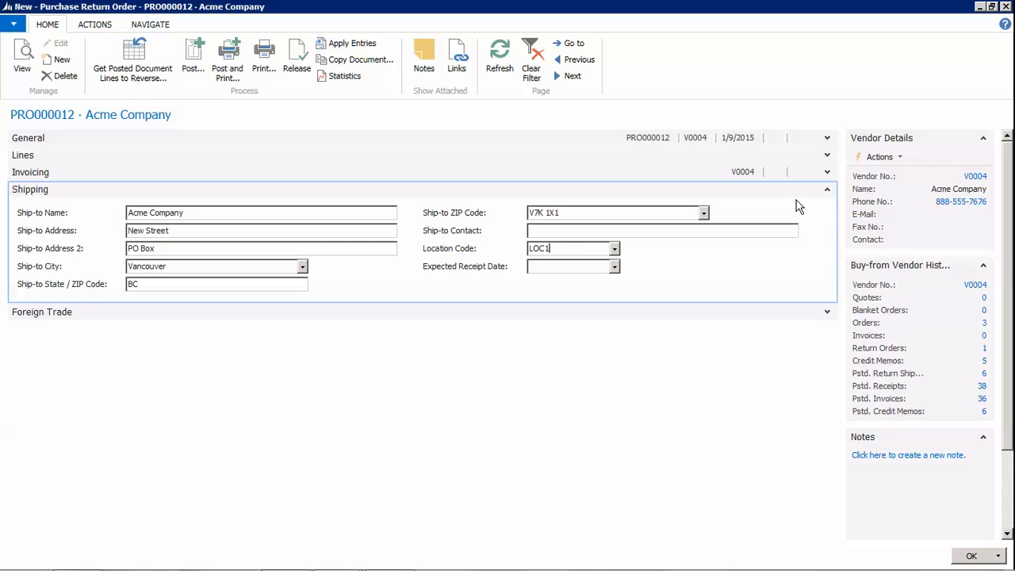
{"action": "left_click", "coordinate": [829, 190]}
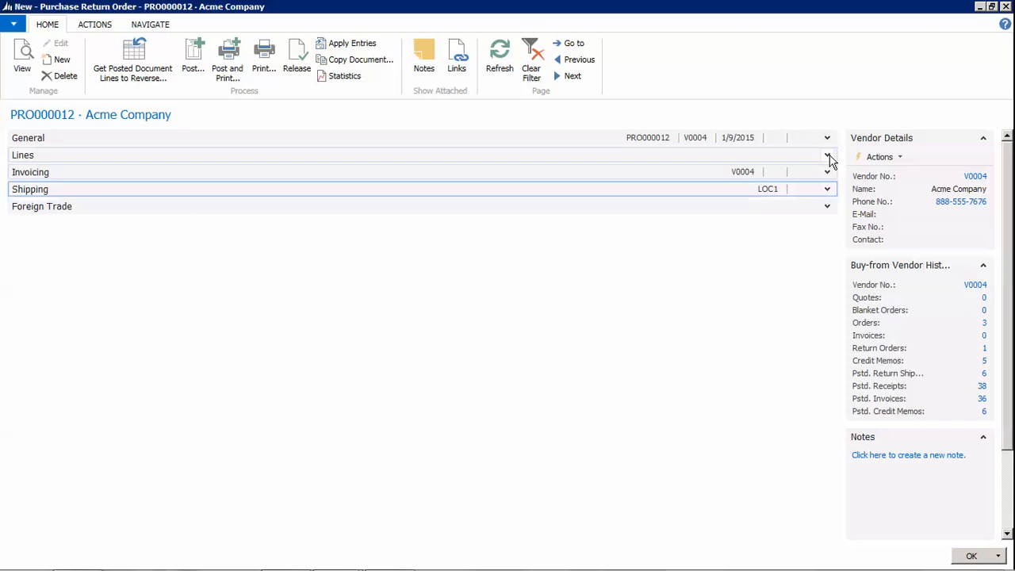
{"action": "left_click", "coordinate": [828, 156]}
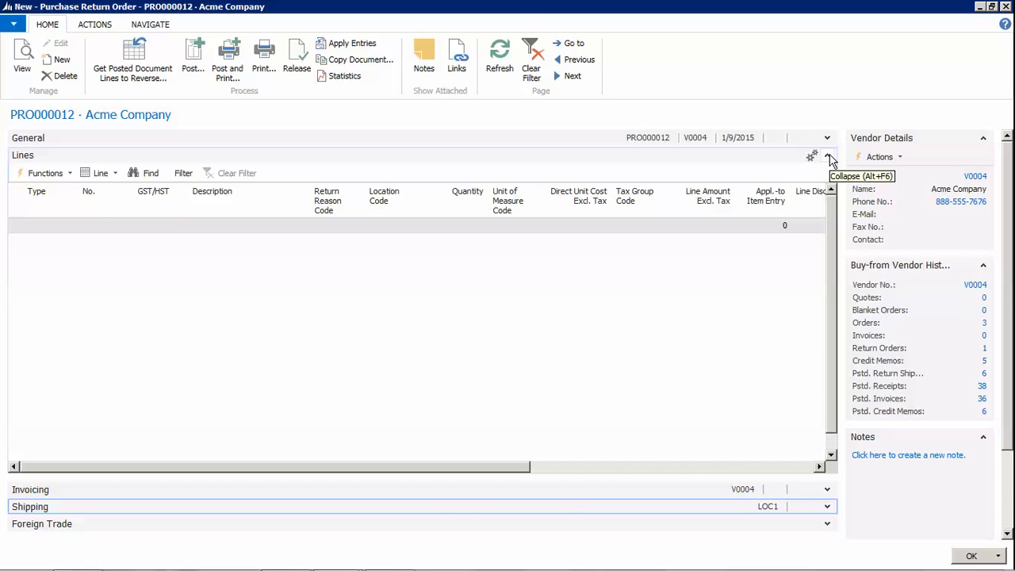
Add an Item line for item 100012 Super Plant 10L
{"action": "left_click", "coordinate": [55, 232]}
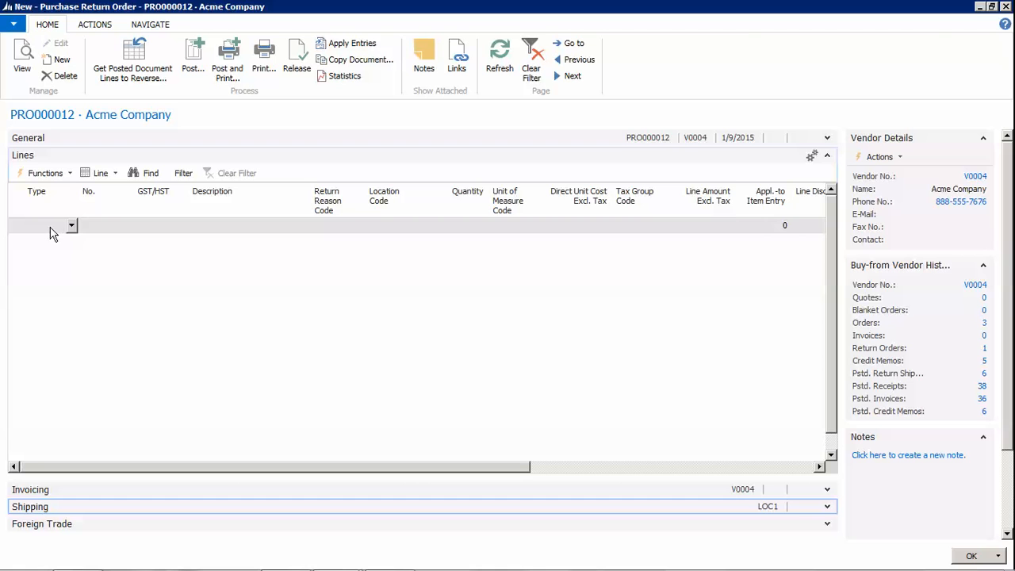
{"action": "left_click", "coordinate": [70, 175]}
{"action": "left_click", "coordinate": [70, 174]}
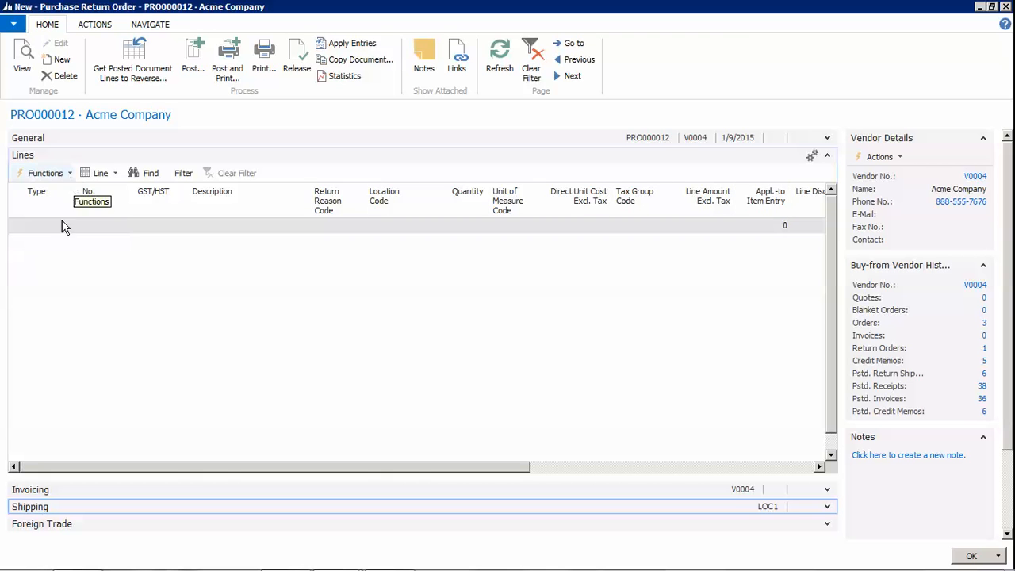
{"action": "left_click", "coordinate": [69, 227]}
{"action": "left_click", "coordinate": [71, 227]}
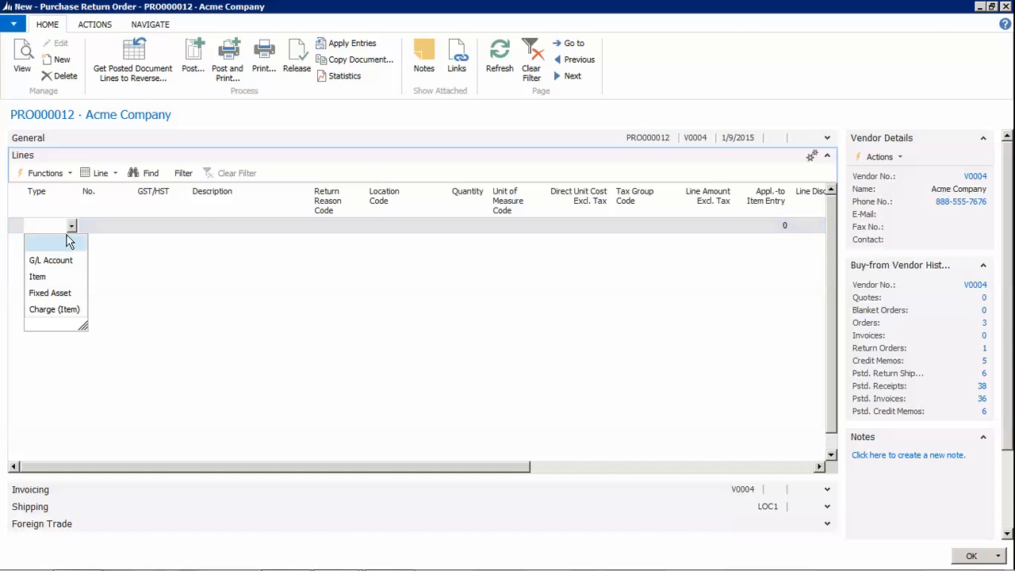
{"action": "left_click", "coordinate": [45, 275]}
{"action": "left_click", "coordinate": [100, 230]}
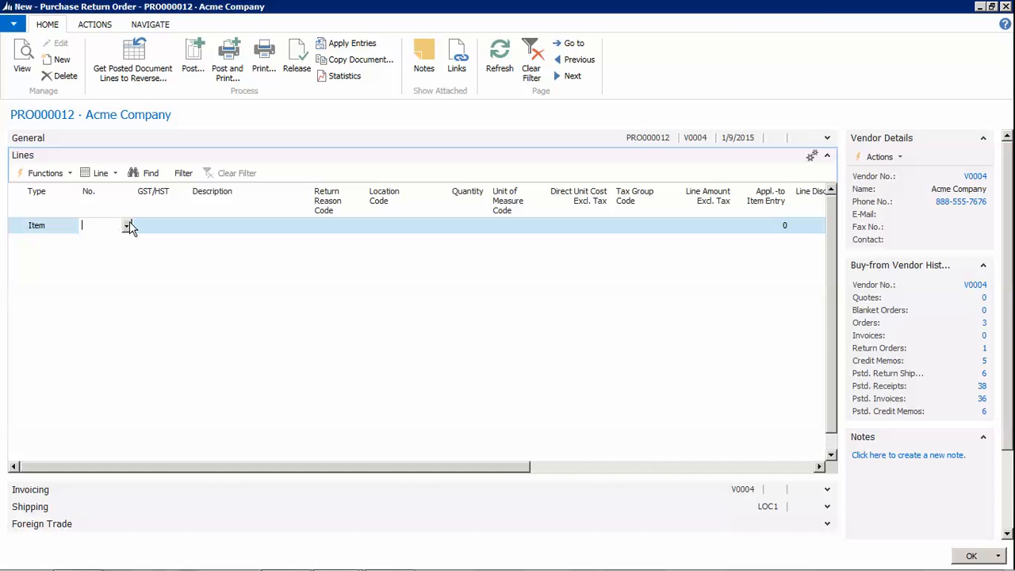
{"action": "left_click", "coordinate": [127, 227]}
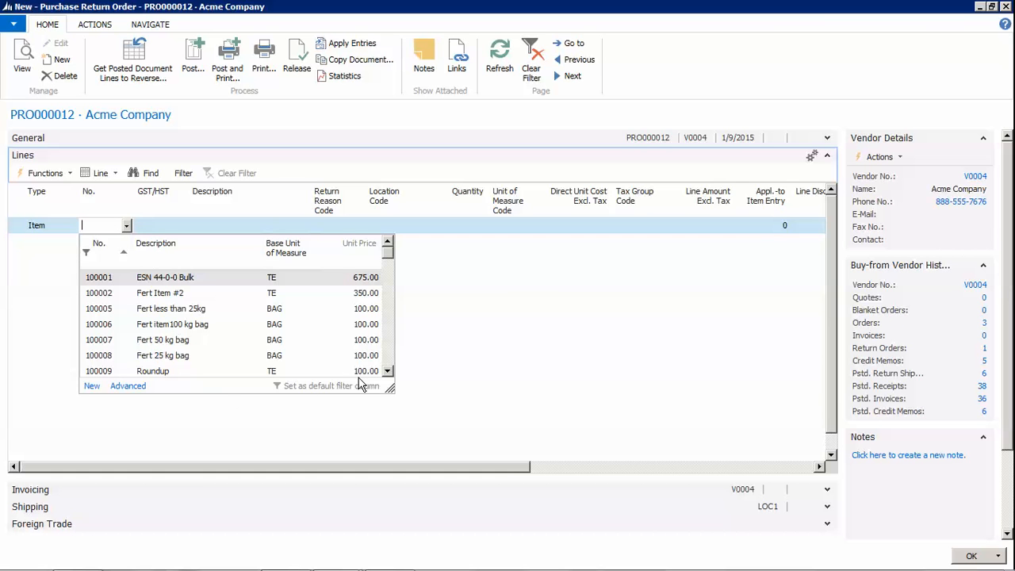
{"action": "left_click", "coordinate": [388, 355]}
{"action": "left_click", "coordinate": [168, 325]}
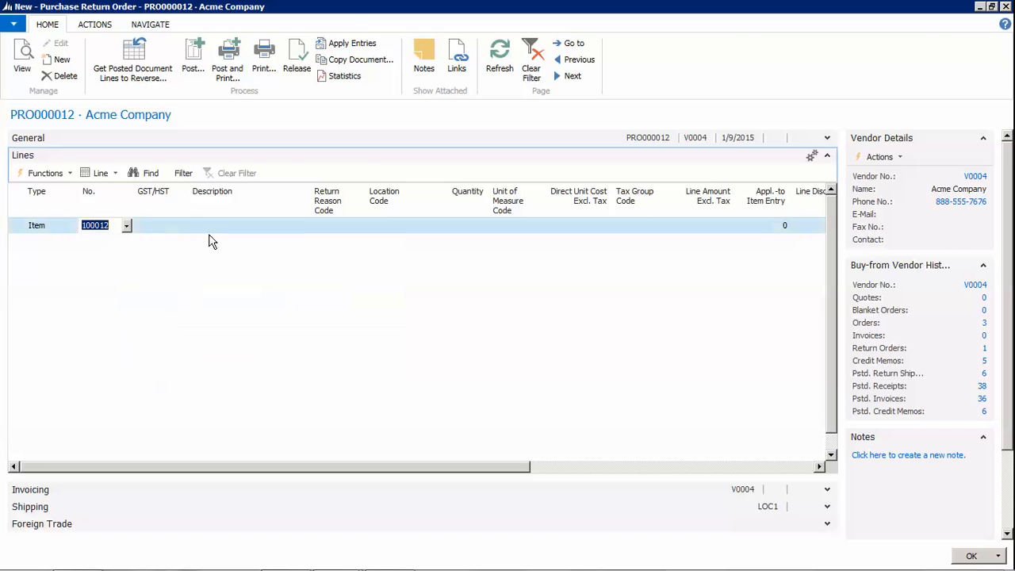
{"action": "left_click", "coordinate": [324, 230]}
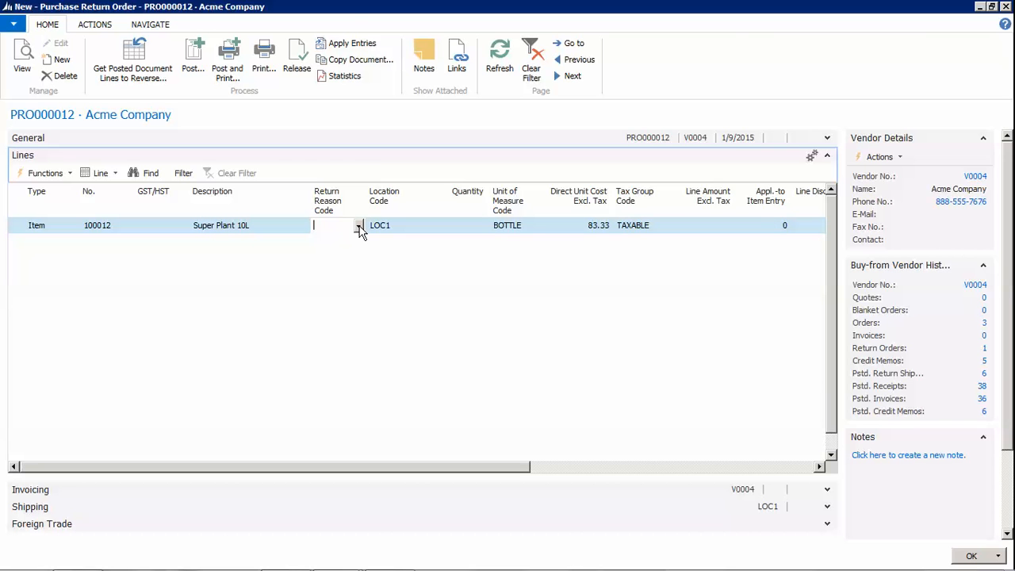
Give the line return reason code WRONG and a quantity of 2
{"action": "left_click", "coordinate": [357, 226]}
{"action": "left_click", "coordinate": [334, 297]}
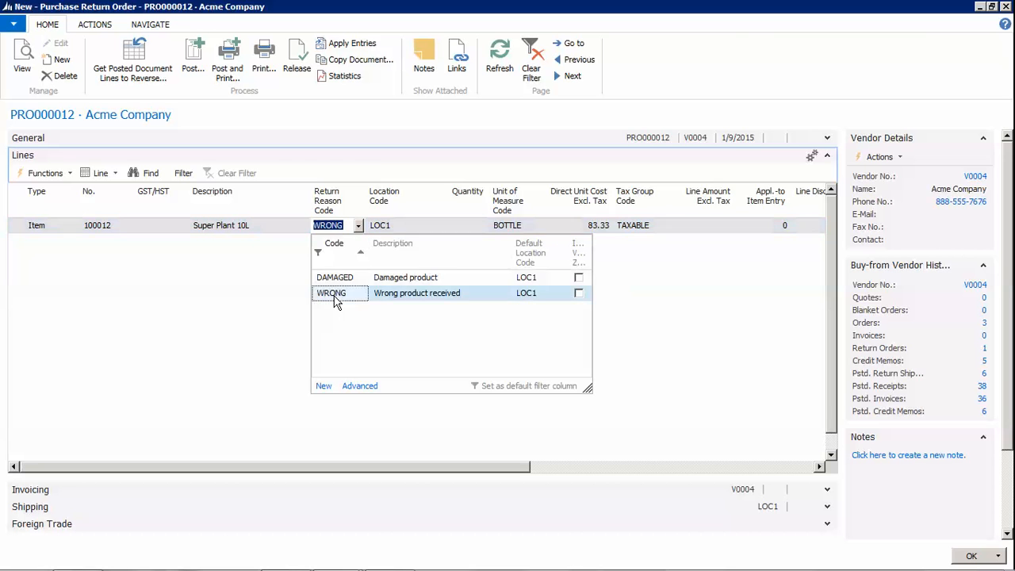
{"action": "key", "text": "Return"}
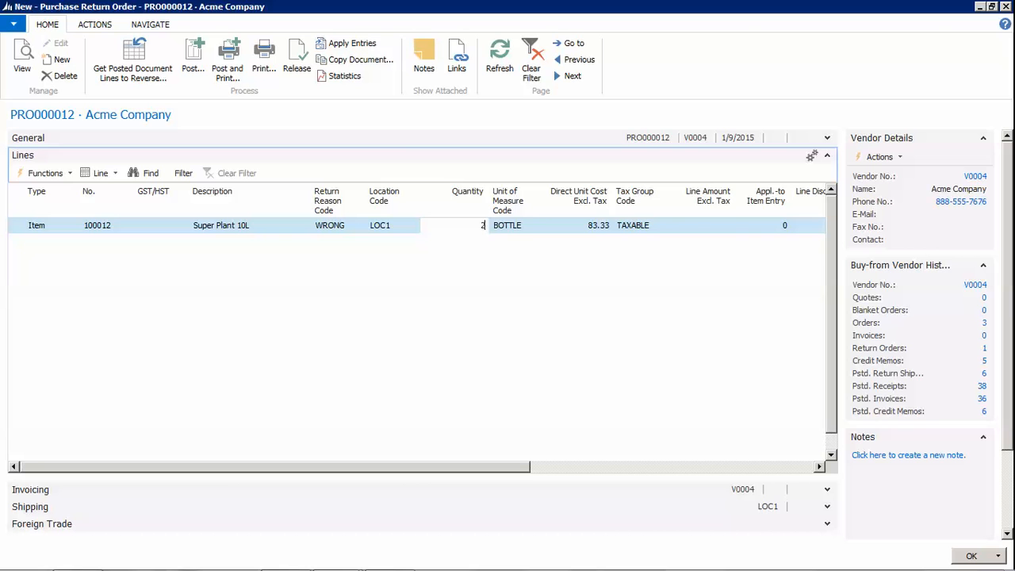
{"action": "type", "text": "2"}
{"action": "key", "text": "Return"}
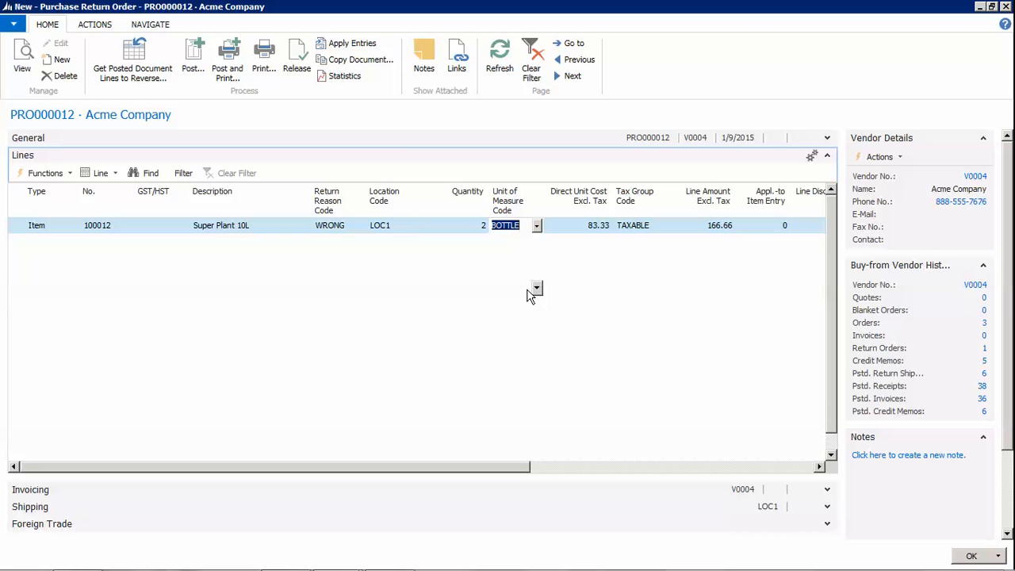
{"action": "left_click", "coordinate": [769, 226]}
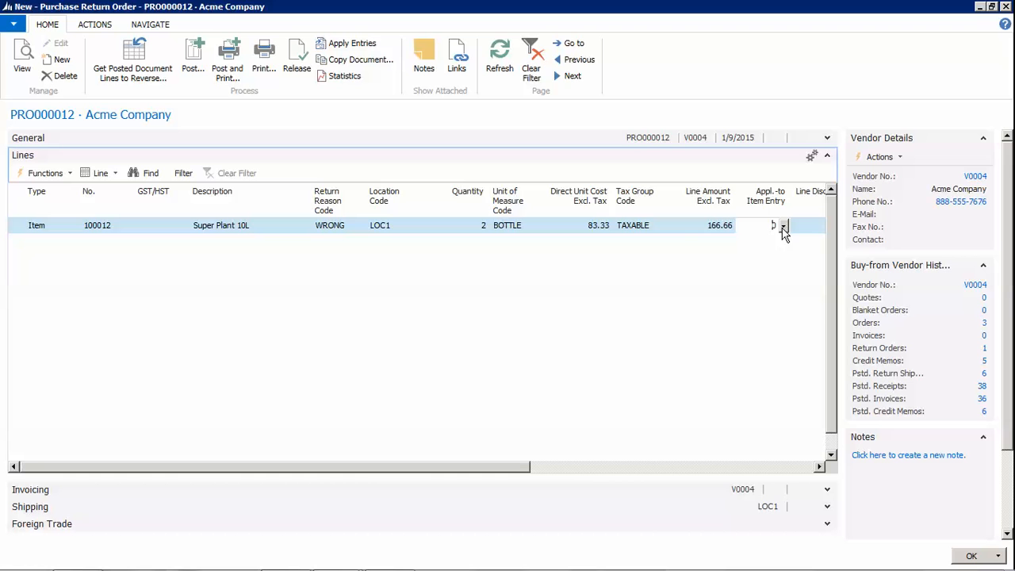
Apply the line to the 1/16/2015 purchase receipt APR000112, making Appl.-to Item Entry 412
{"action": "left_click", "coordinate": [783, 228]}
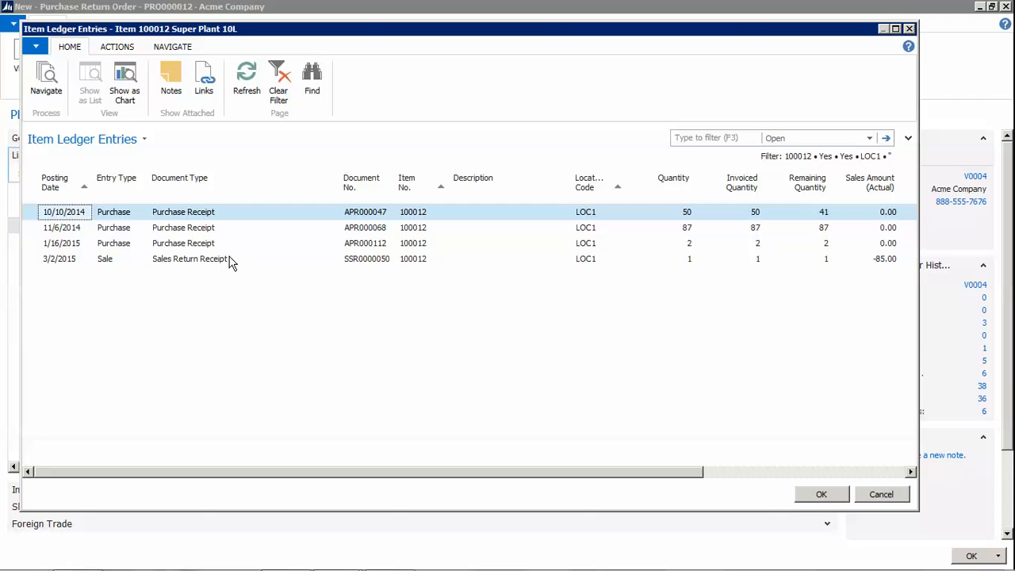
{"action": "mouse_move", "coordinate": [229, 263]}
{"action": "left_click", "coordinate": [68, 246]}
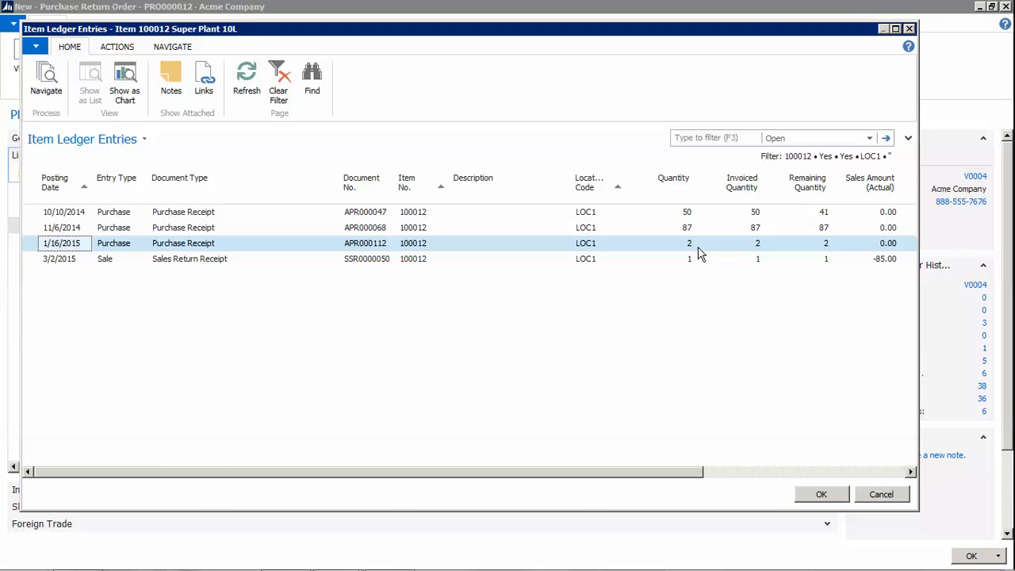
{"action": "left_click", "coordinate": [822, 494]}
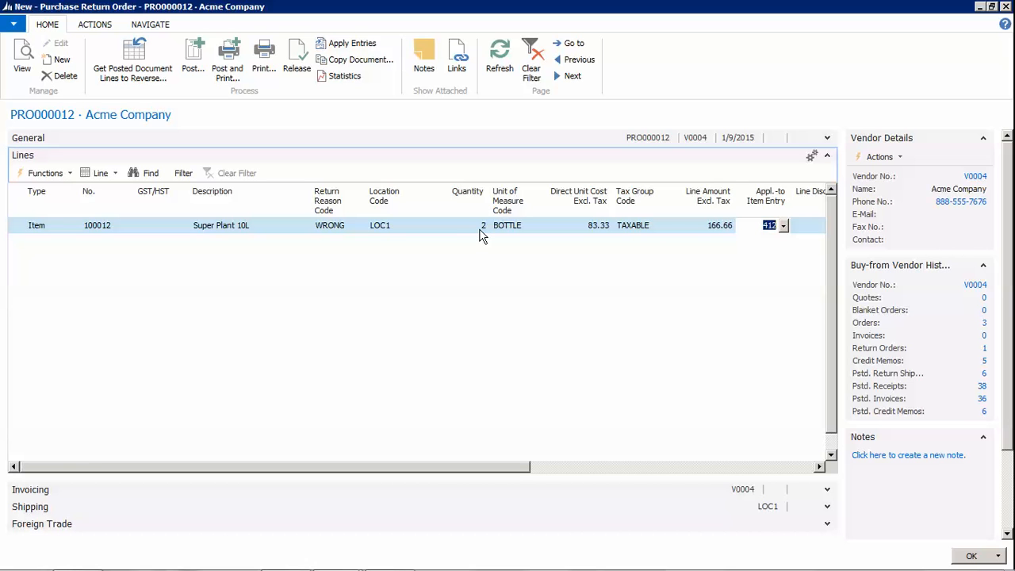
{"action": "double_click", "coordinate": [769, 225]}
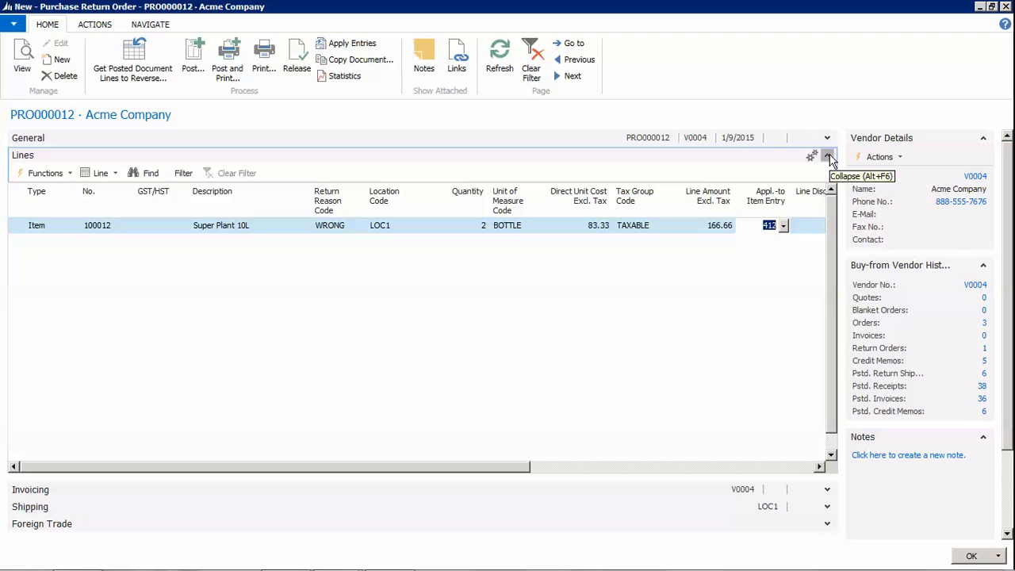
Review the return order statistics (8.33 tax, 174.99 total) and show all General header fields
{"action": "left_click", "coordinate": [828, 156]}
{"action": "left_click", "coordinate": [827, 138]}
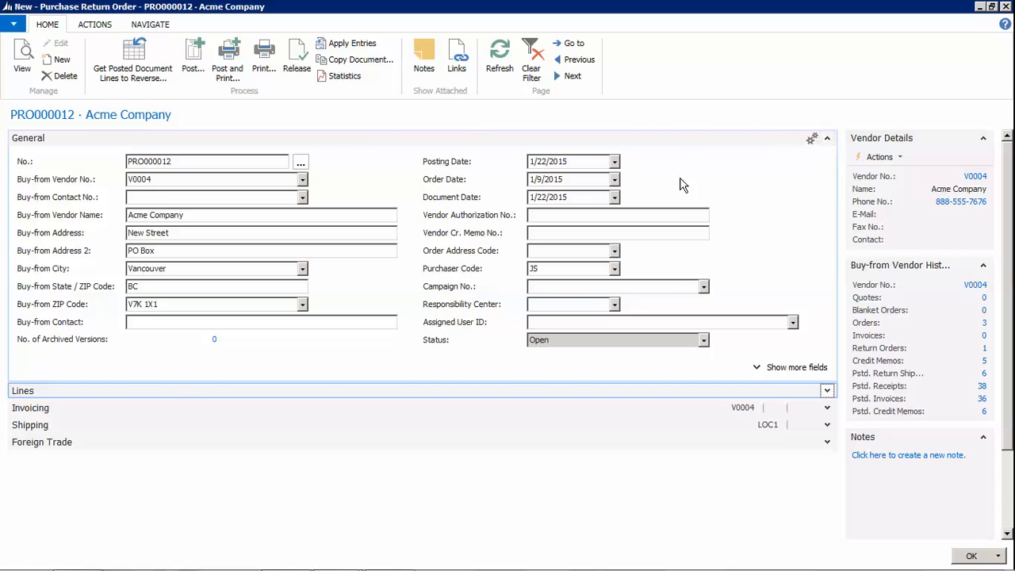
{"action": "left_click", "coordinate": [344, 79]}
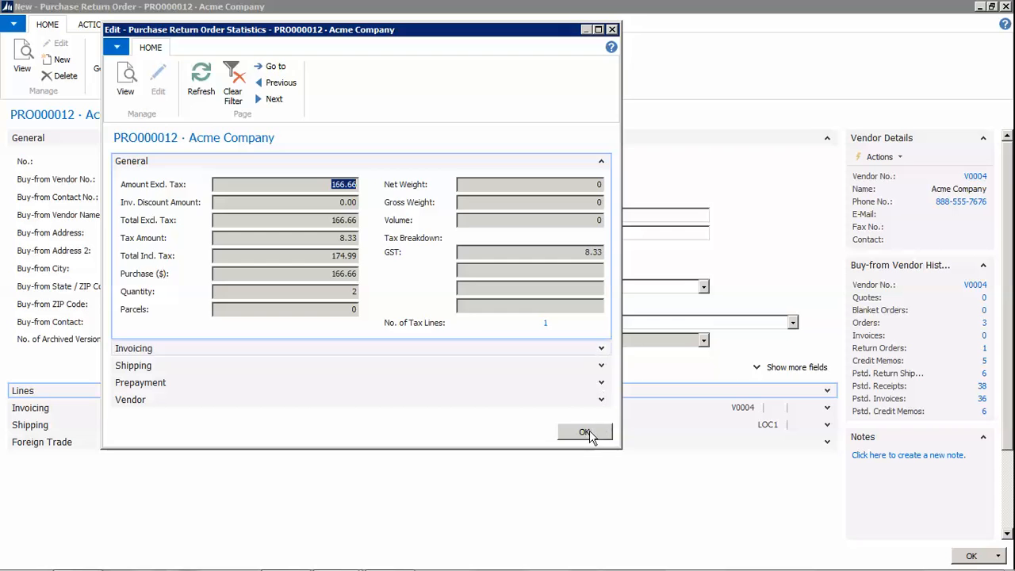
{"action": "left_click", "coordinate": [584, 432]}
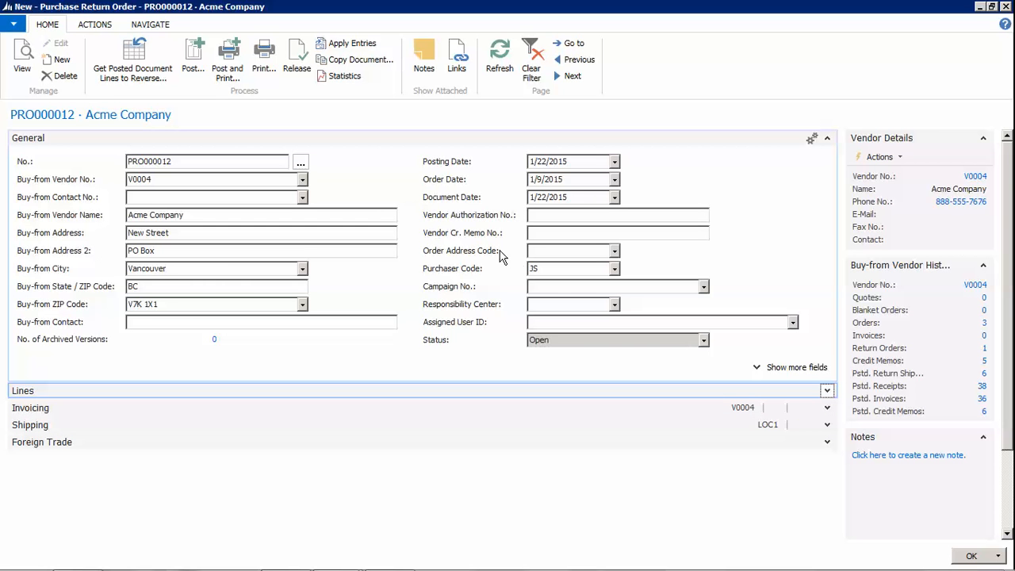
{"action": "left_click", "coordinate": [810, 366]}
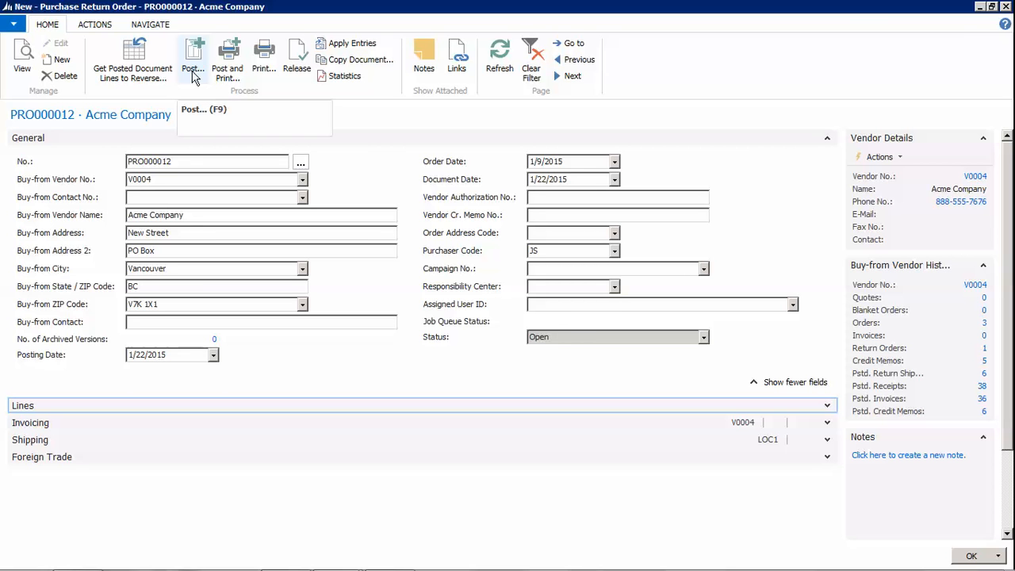
Post PRO000012 with the Ship option and close the return order card
{"action": "left_click", "coordinate": [194, 73]}
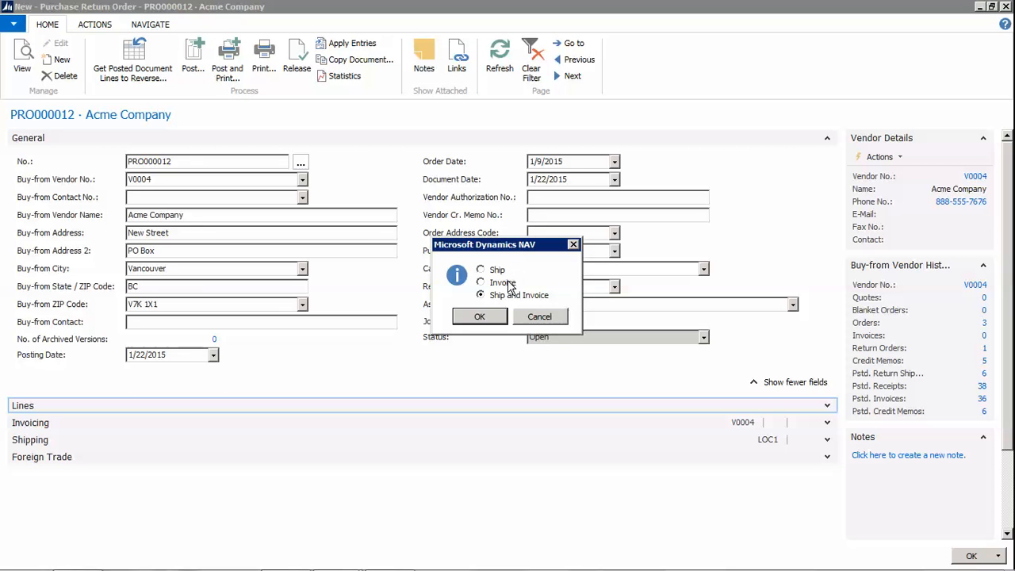
{"action": "left_click", "coordinate": [497, 274]}
{"action": "left_click", "coordinate": [480, 317]}
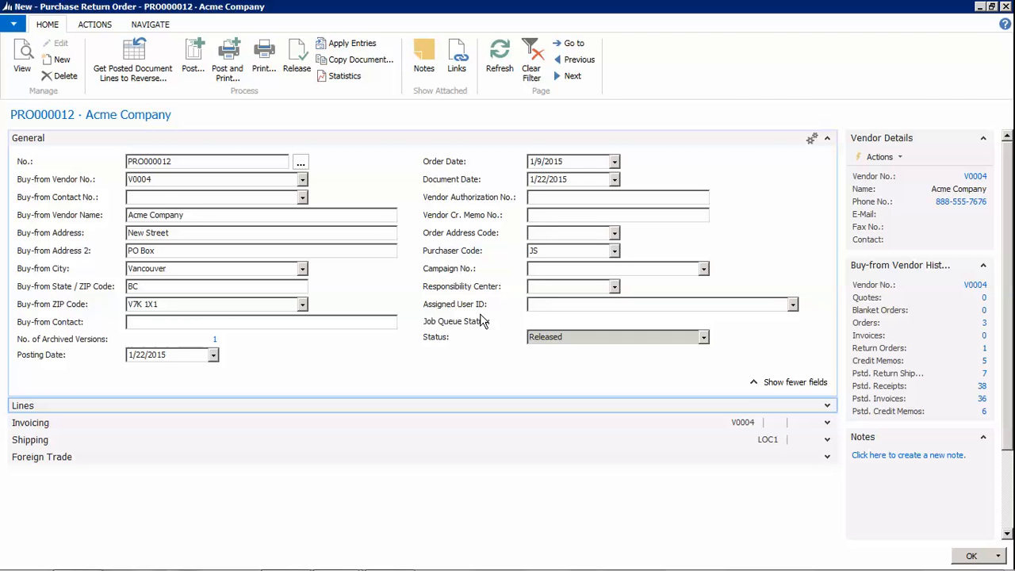
{"action": "left_click", "coordinate": [969, 556]}
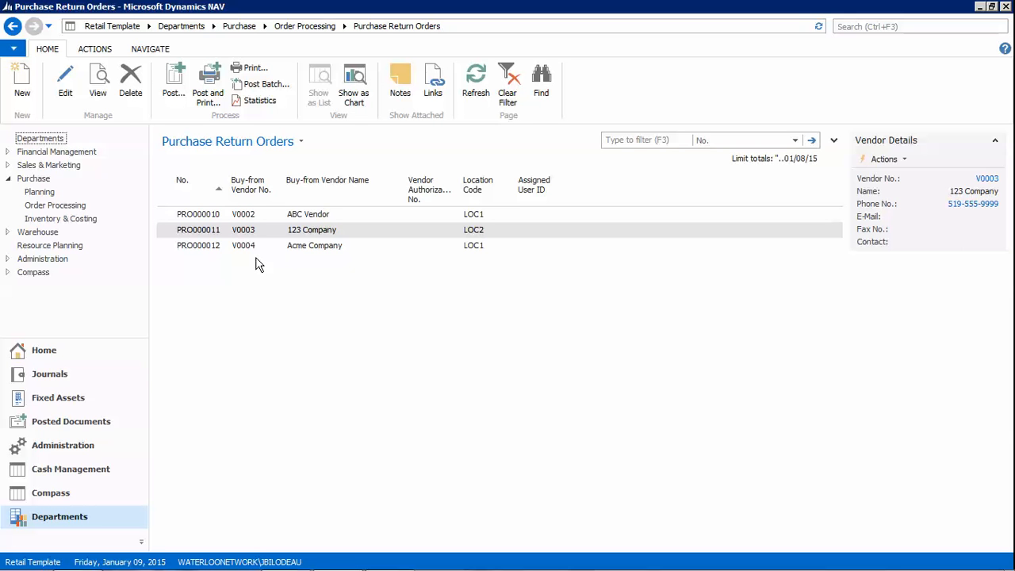
Create a new purchase credit memo, APC000028, from the Purchase Credit Memos list
{"action": "left_click", "coordinate": [71, 206]}
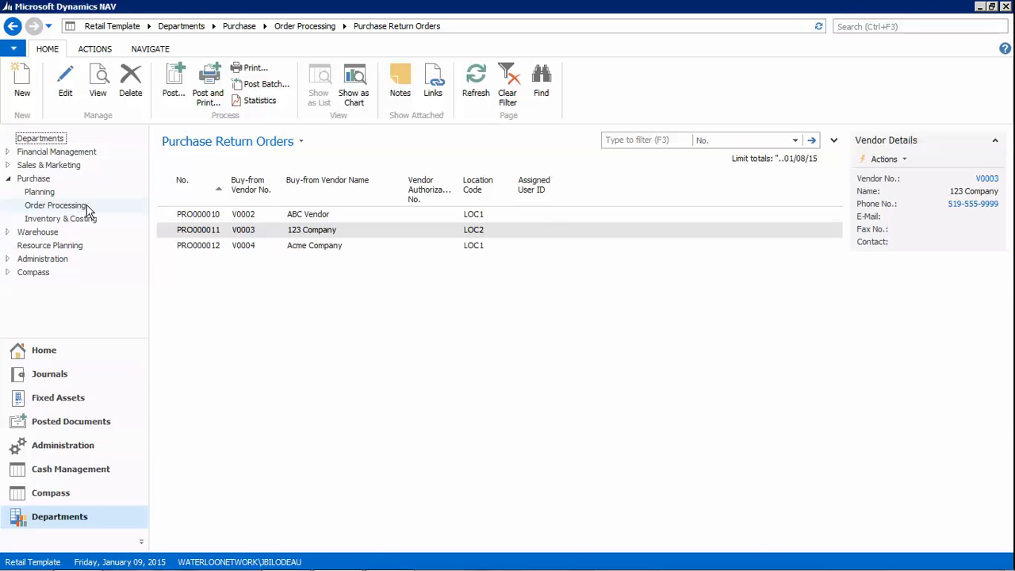
{"action": "left_click", "coordinate": [183, 201]}
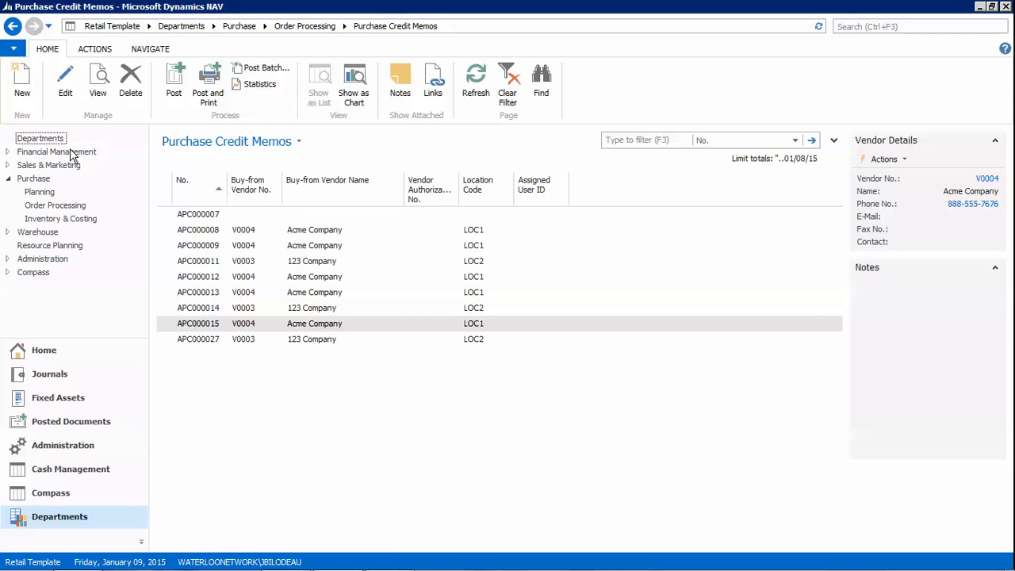
{"action": "left_click", "coordinate": [20, 98]}
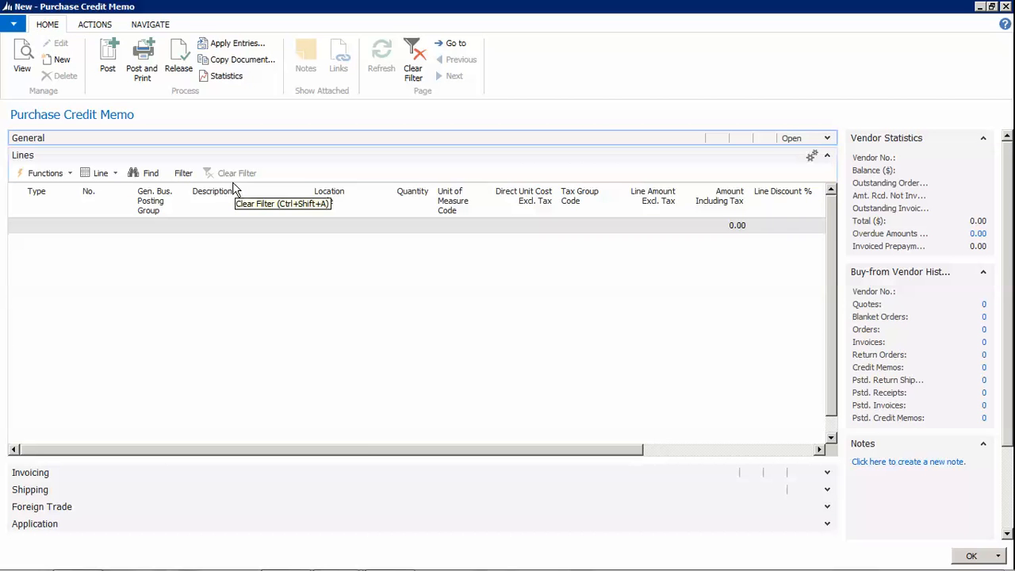
{"action": "left_click", "coordinate": [827, 138]}
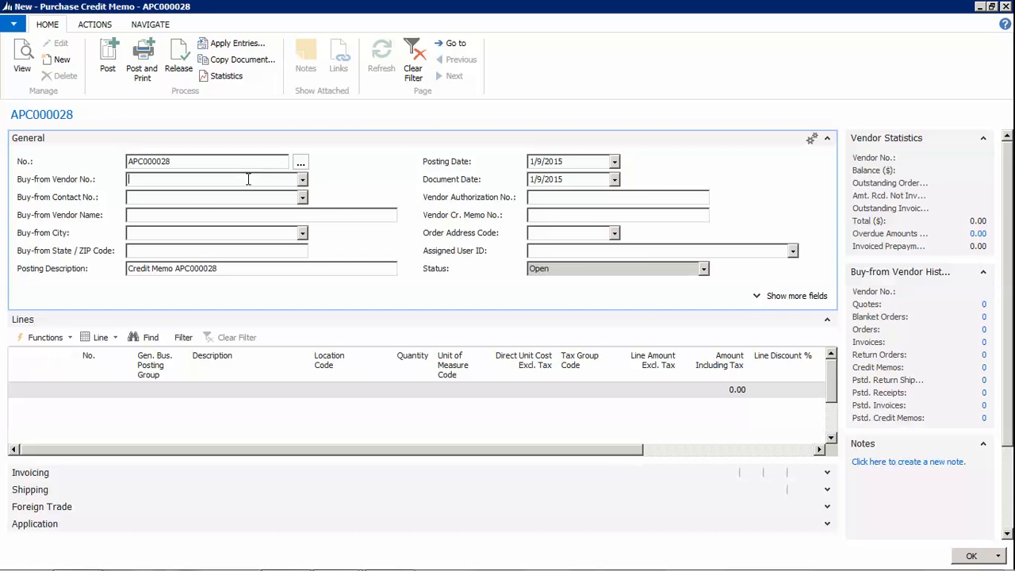
Set the vendor to V0004 Acme Company and Vendor Cr. Memo No. to 168496
{"action": "left_click", "coordinate": [302, 179]}
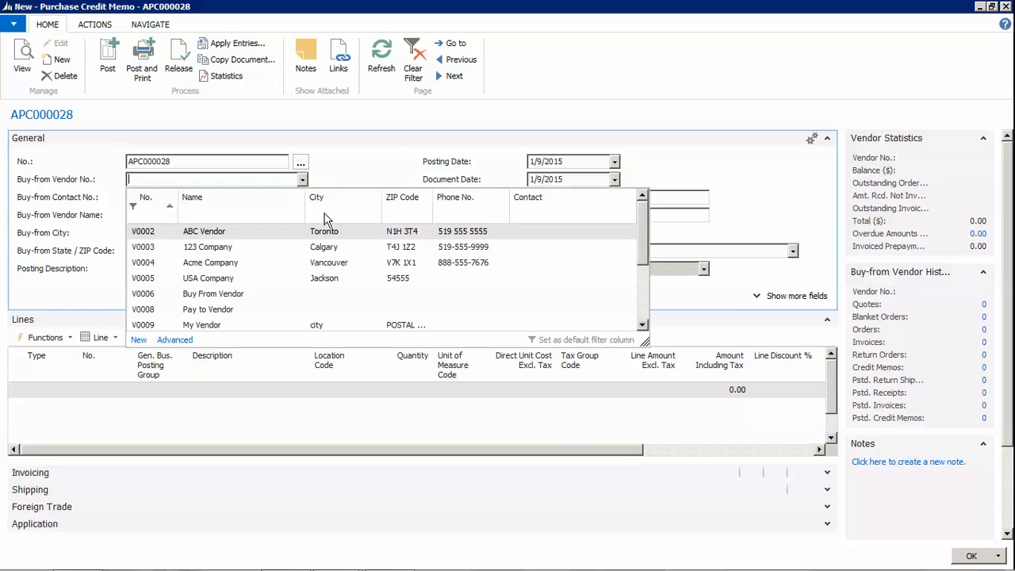
{"action": "left_click", "coordinate": [207, 267]}
{"action": "left_click", "coordinate": [184, 196]}
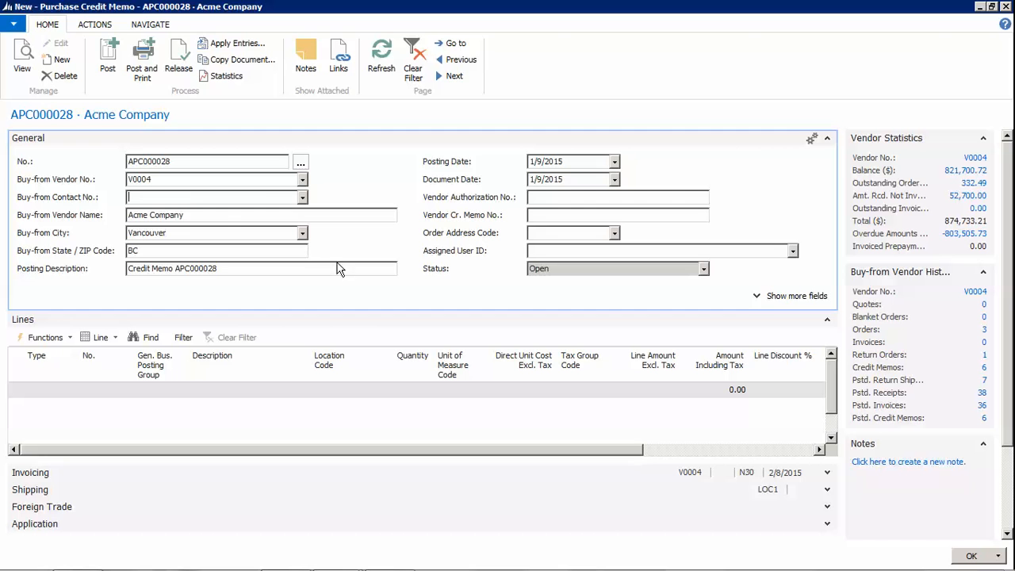
{"action": "left_click", "coordinate": [540, 214]}
{"action": "type", "text": "168496"}
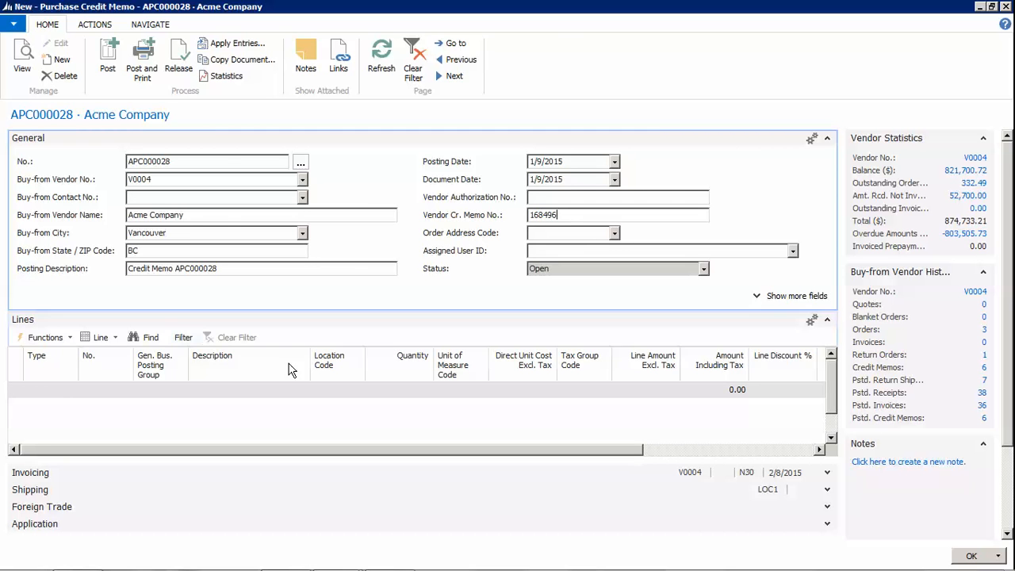
Use Get Return Shipment Lines to copy the Super Plant 10L shipment line (2 bottles) into the memo
{"action": "left_click", "coordinate": [59, 339]}
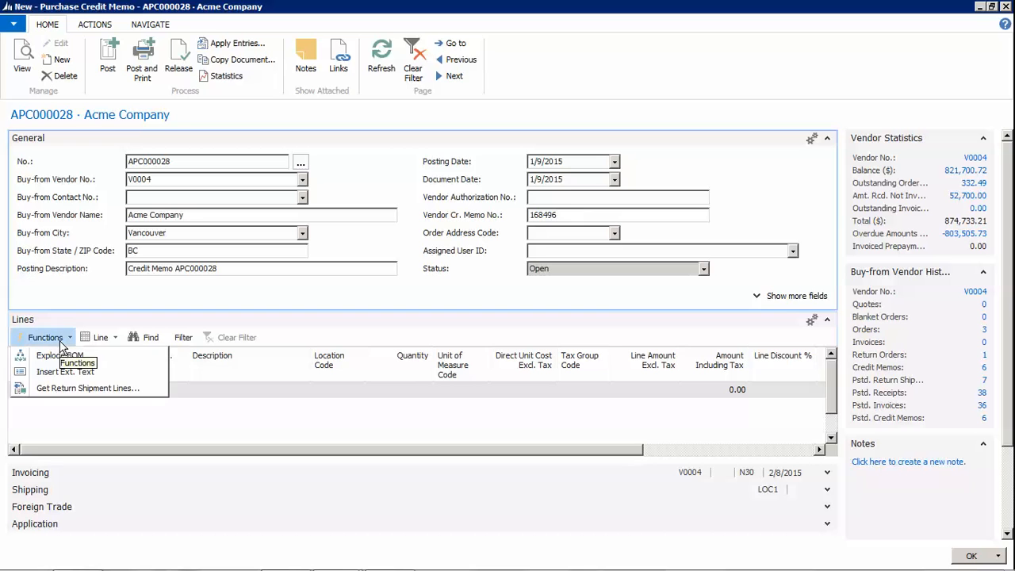
{"action": "left_click", "coordinate": [93, 399]}
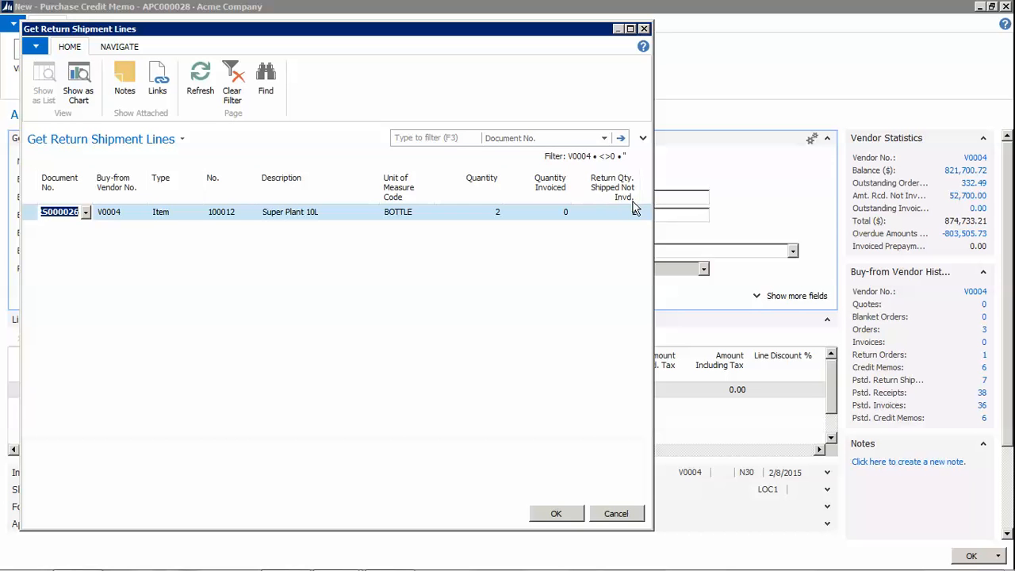
{"action": "left_click", "coordinate": [553, 513]}
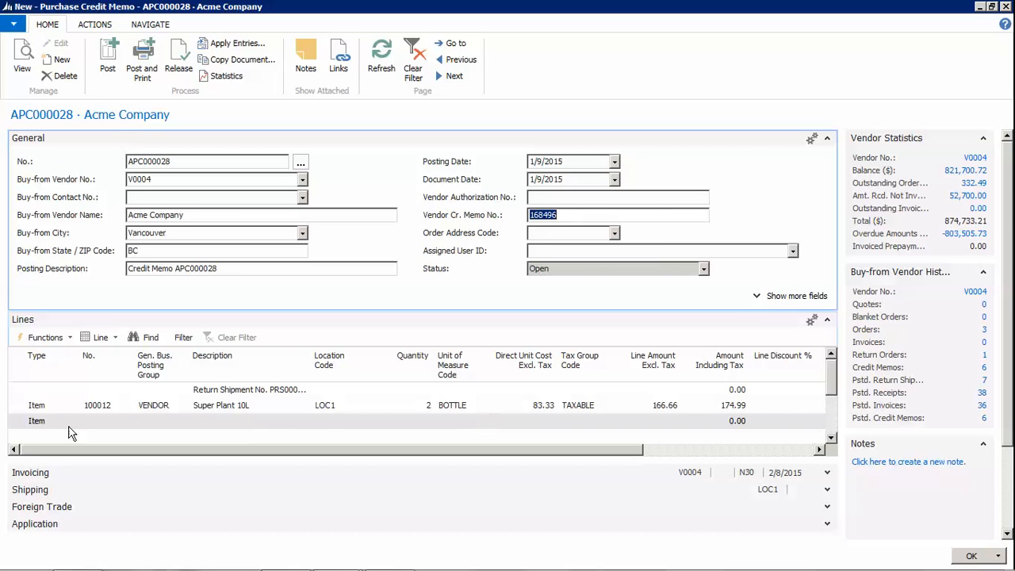
Review credit memo statistics (8.33 GST, 174.99 total), then post APC000028 and confirm Yes
{"action": "left_click", "coordinate": [22, 408]}
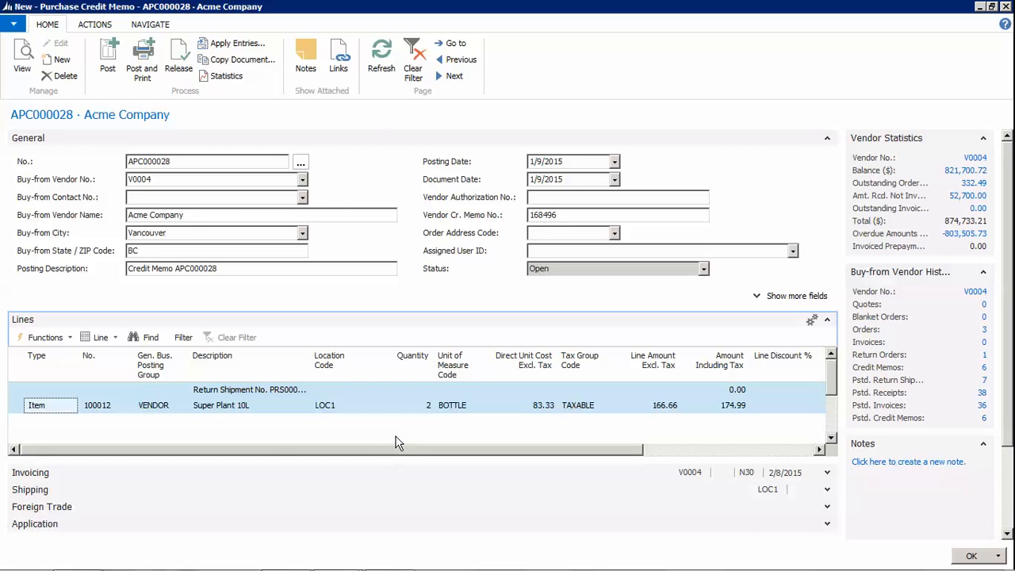
{"action": "left_click", "coordinate": [226, 78]}
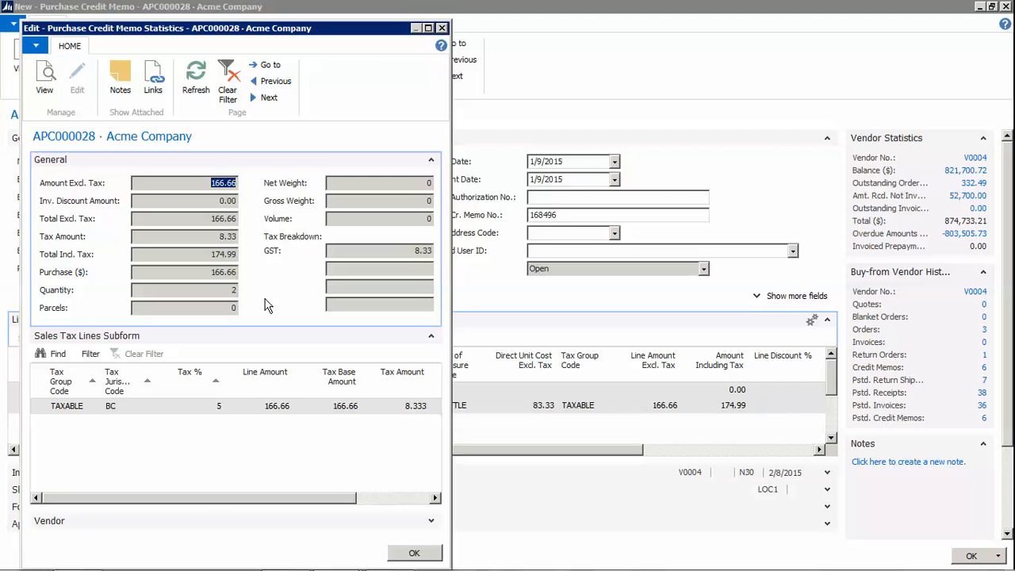
{"action": "left_click", "coordinate": [414, 552]}
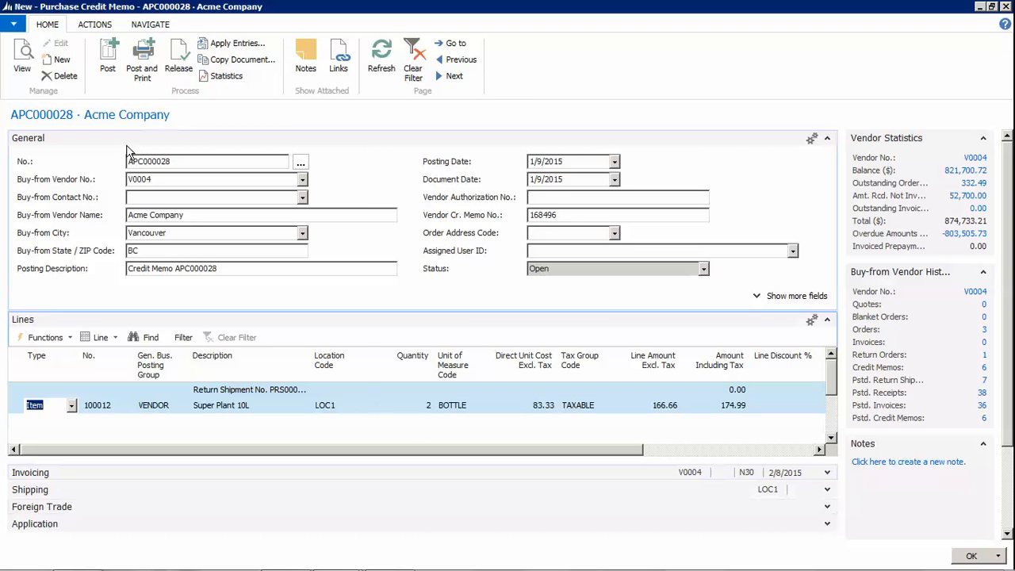
{"action": "left_click", "coordinate": [109, 69]}
{"action": "left_click", "coordinate": [506, 309]}
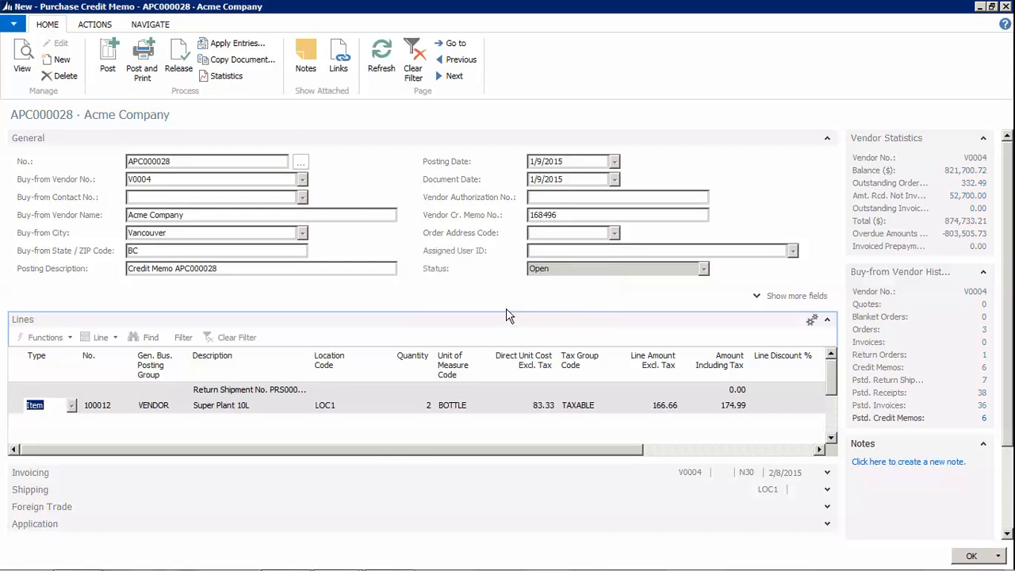
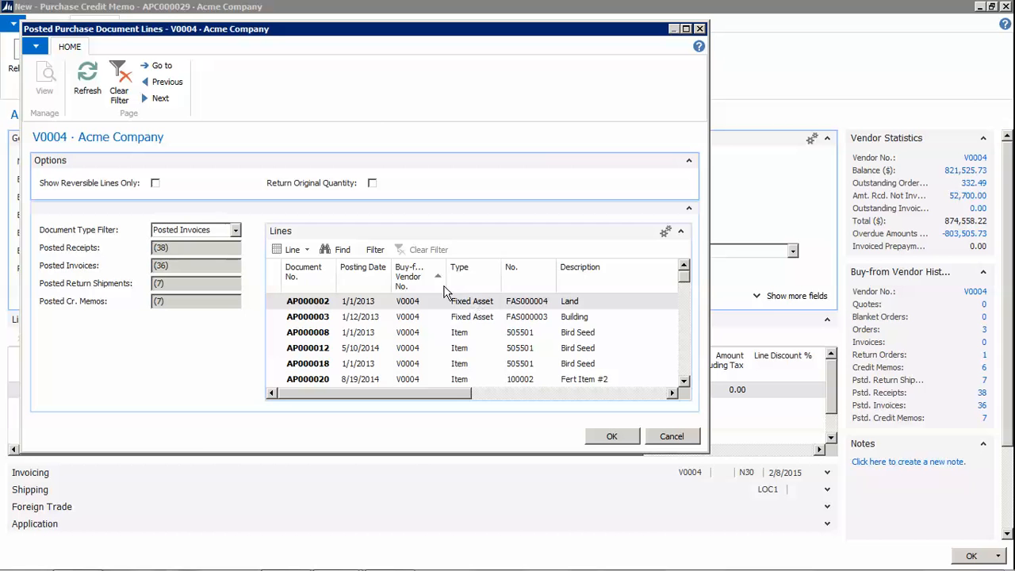
Enlarge the Posted Purchase Document Lines window and tick Return Original Quantity
{"action": "left_click_drag", "start_coordinate": [510, 453], "coordinate": [510, 551]}
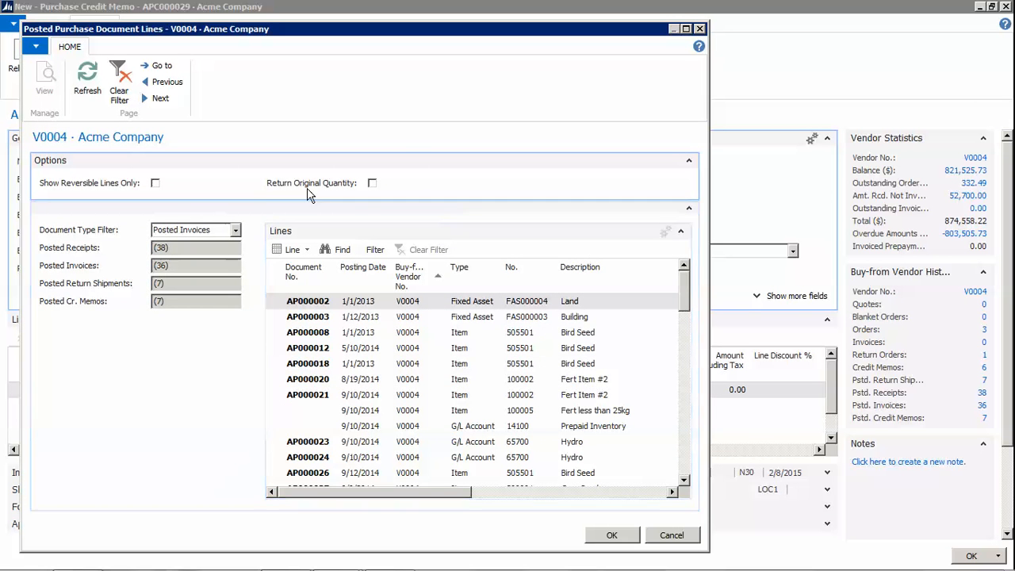
{"action": "left_click", "coordinate": [372, 183]}
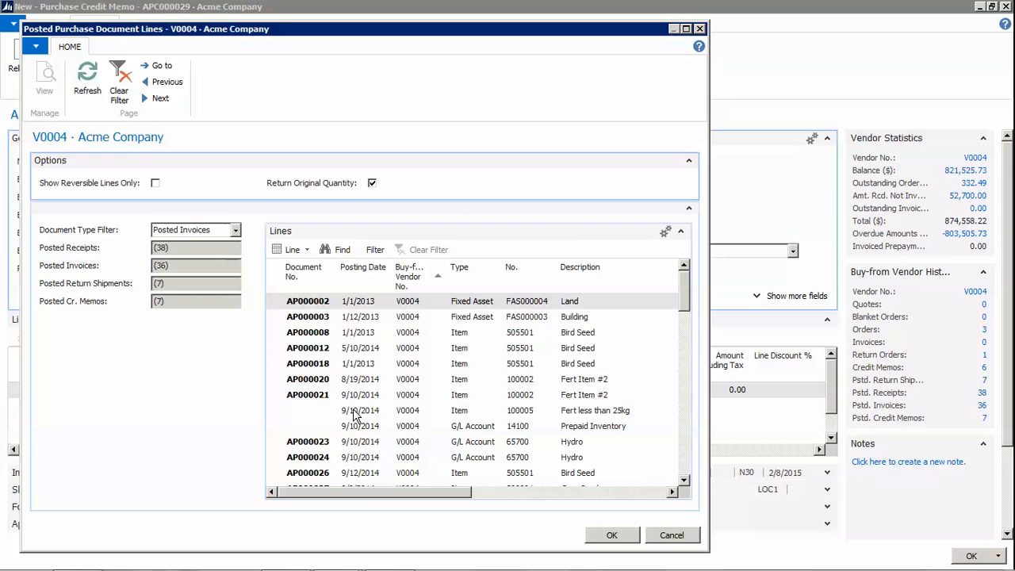
Sort lines by Document No. descending and copy the 1/20/2015 Fert 50 kg bag invoice line
{"action": "left_click", "coordinate": [322, 279]}
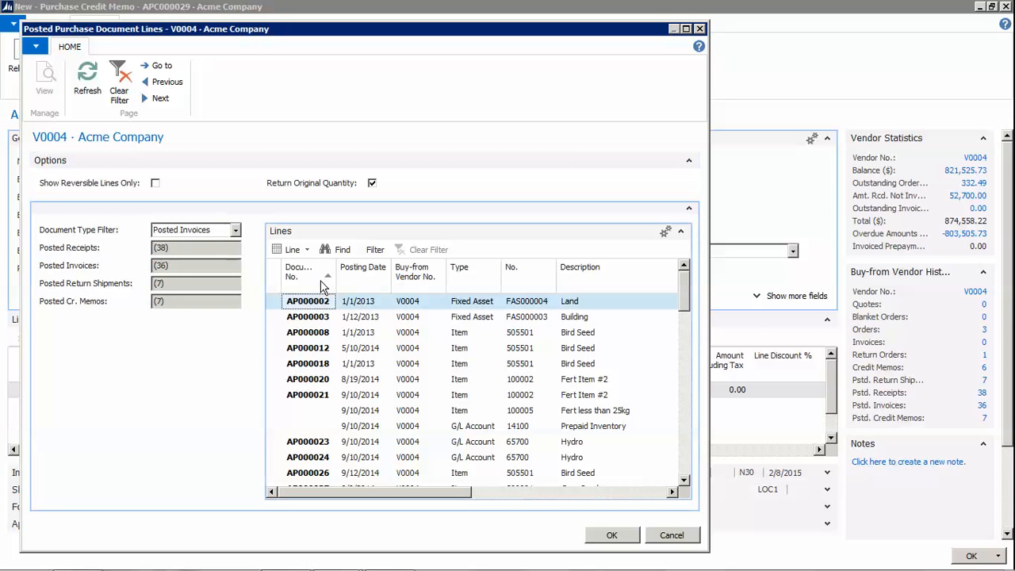
{"action": "left_click", "coordinate": [321, 279]}
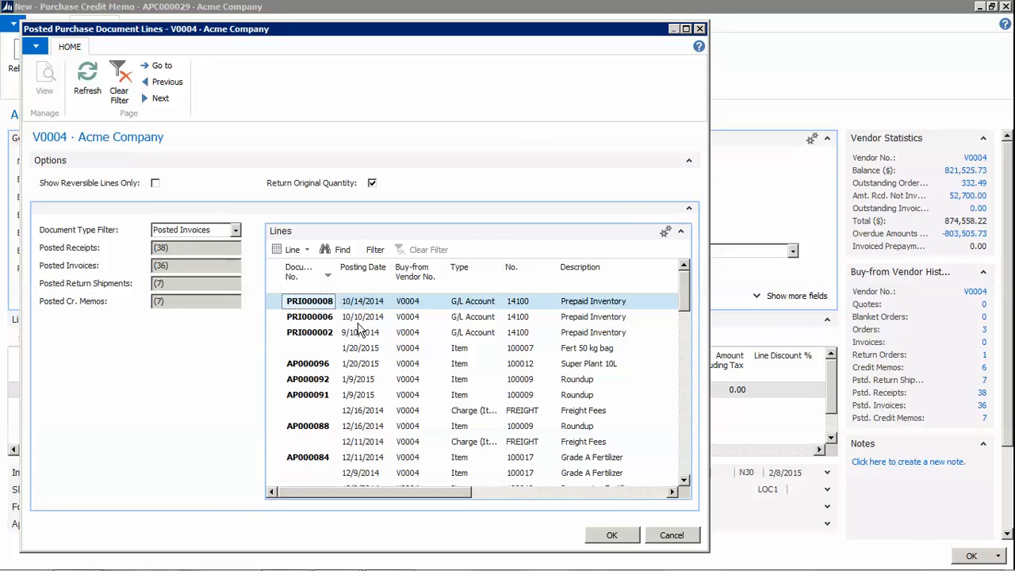
{"action": "left_click", "coordinate": [371, 349]}
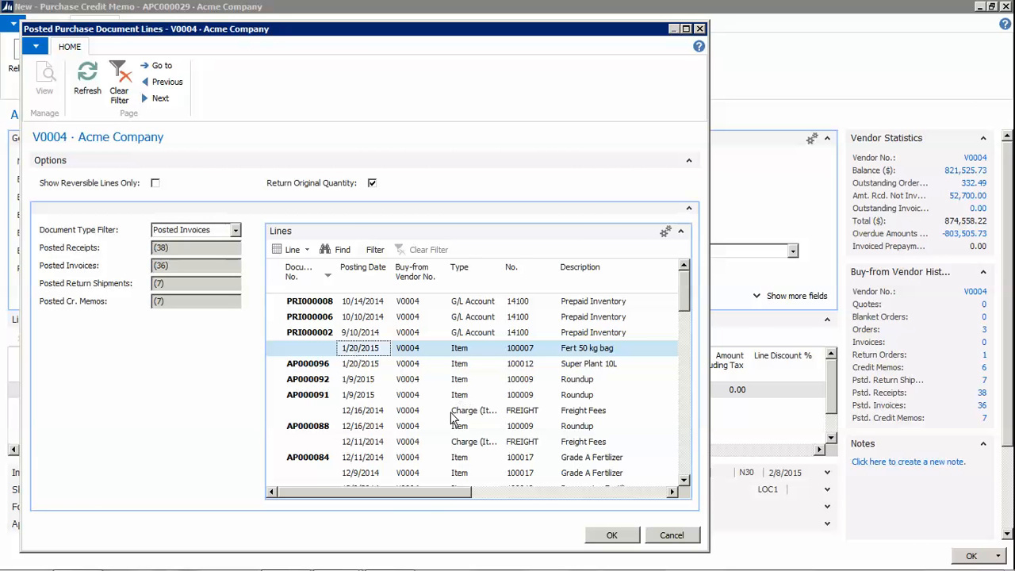
{"action": "left_click_drag", "start_coordinate": [425, 493], "coordinate": [495, 507]}
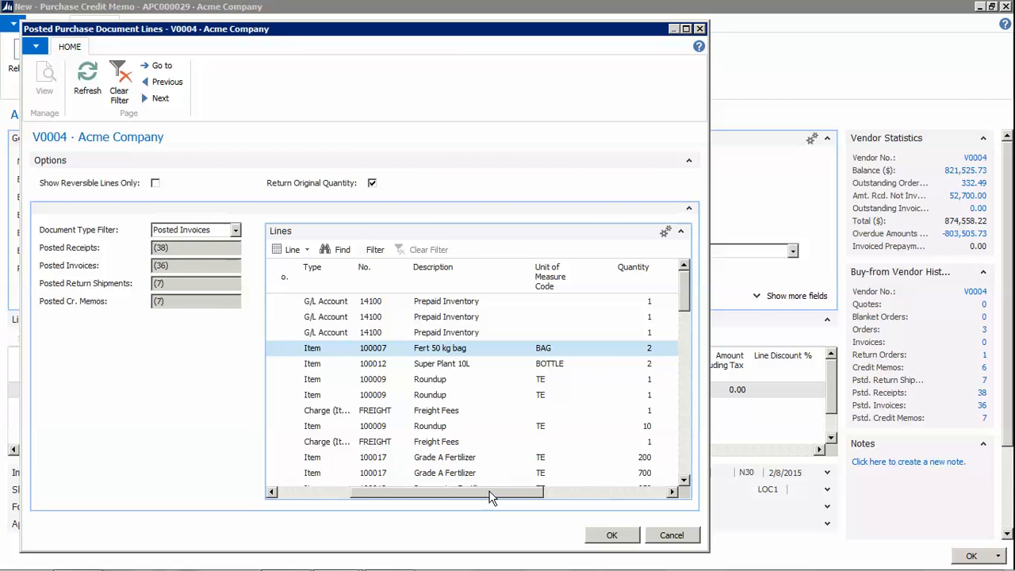
{"action": "left_click_drag", "start_coordinate": [492, 495], "coordinate": [362, 488]}
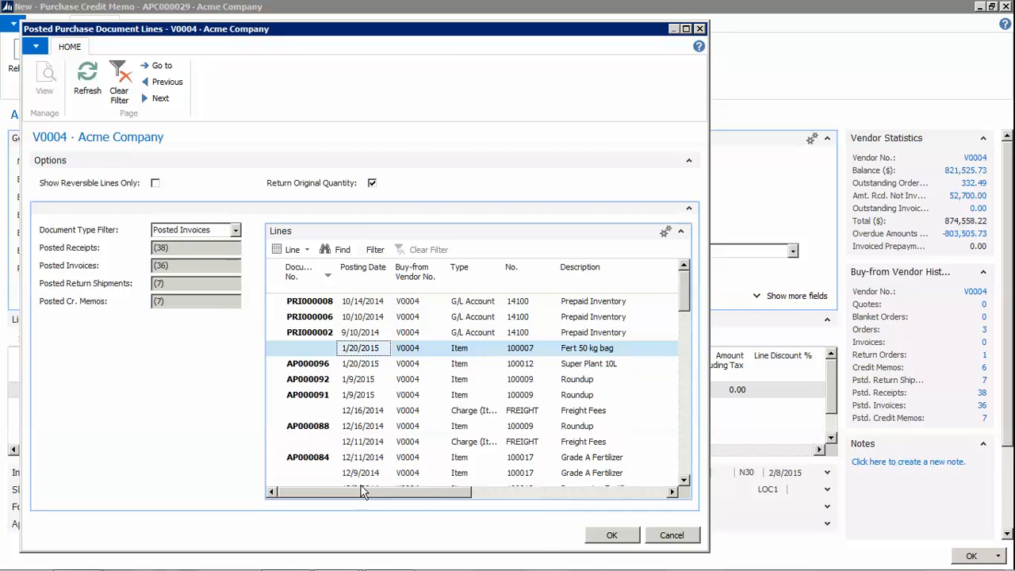
{"action": "left_click", "coordinate": [611, 536]}
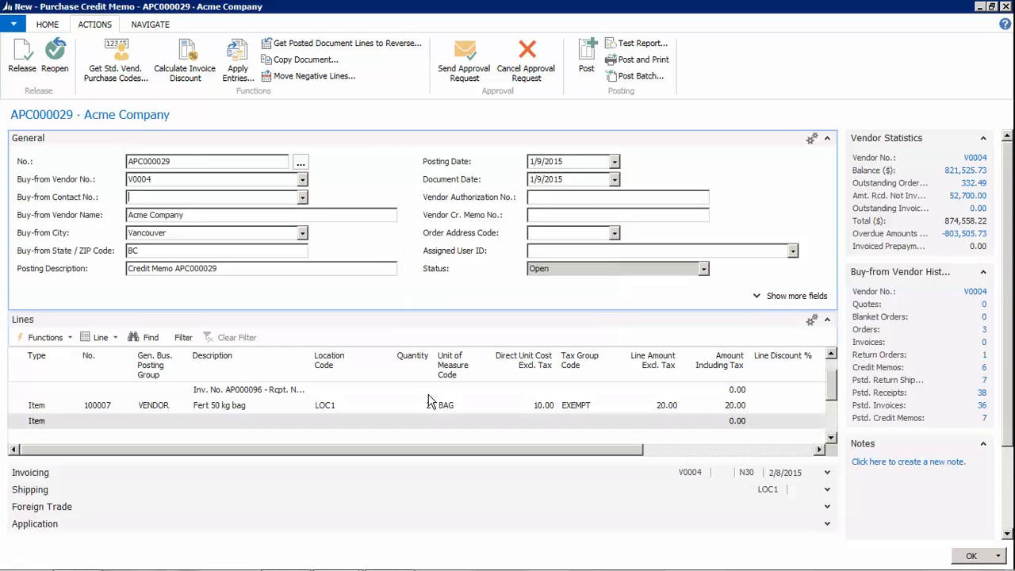
Verify the copied Fert 50 kg bag line's Appl.-to Item Entry is 413, then return to Home
{"action": "left_click", "coordinate": [23, 399]}
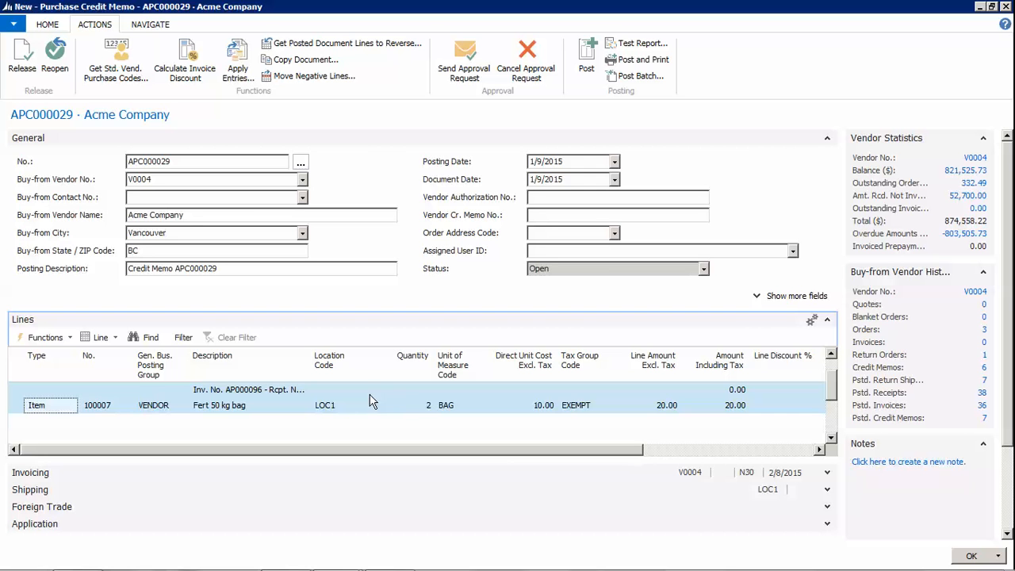
{"action": "left_click_drag", "start_coordinate": [638, 450], "coordinate": [805, 458]}
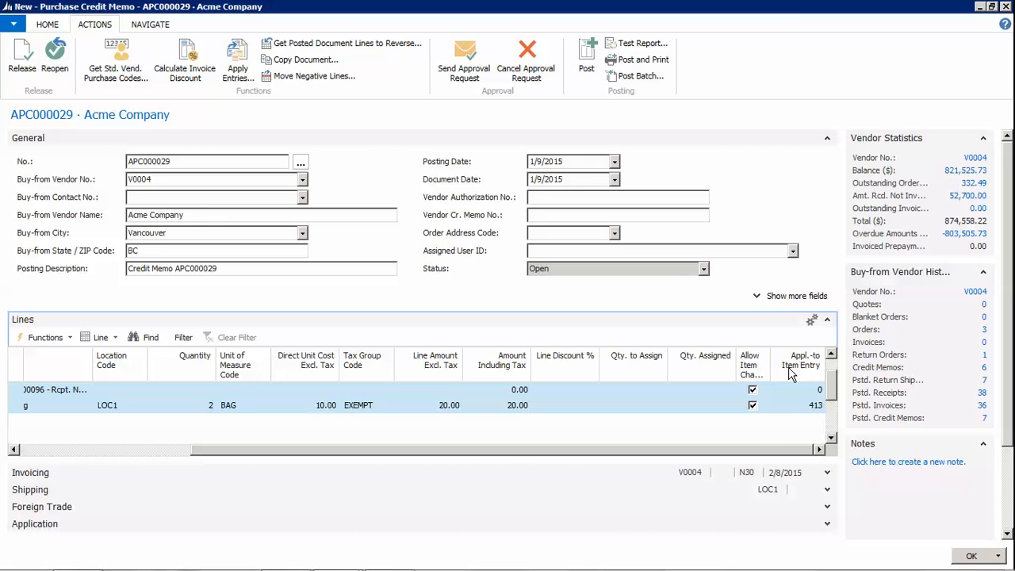
{"action": "left_click", "coordinate": [816, 408]}
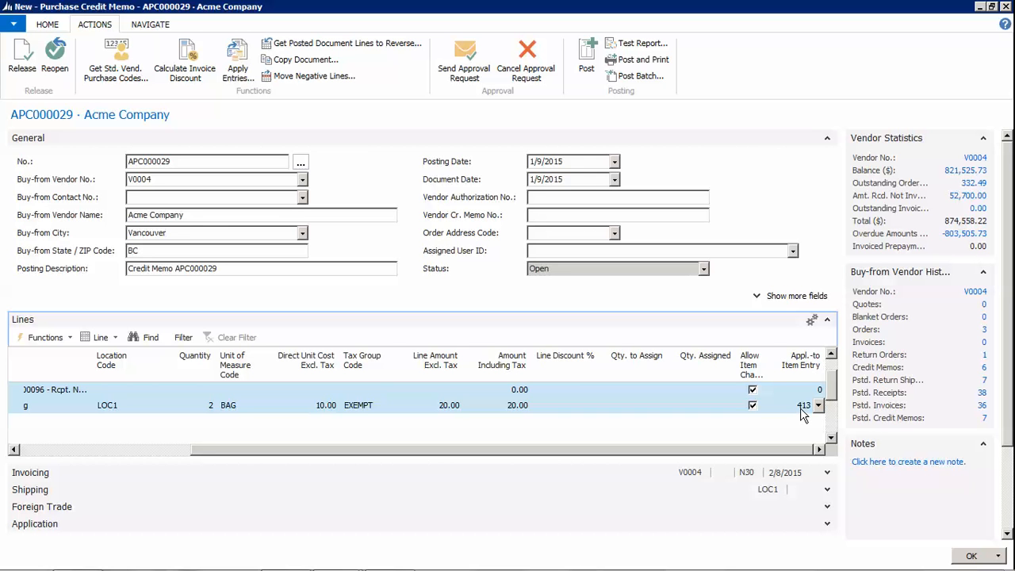
{"action": "left_click_drag", "start_coordinate": [761, 450], "coordinate": [488, 460]}
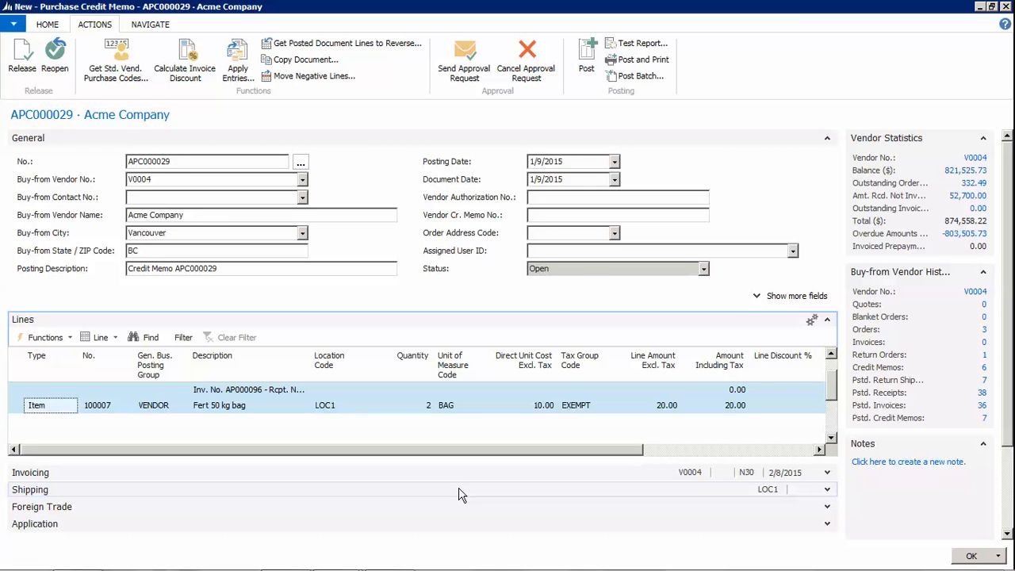
{"action": "left_click", "coordinate": [46, 24]}
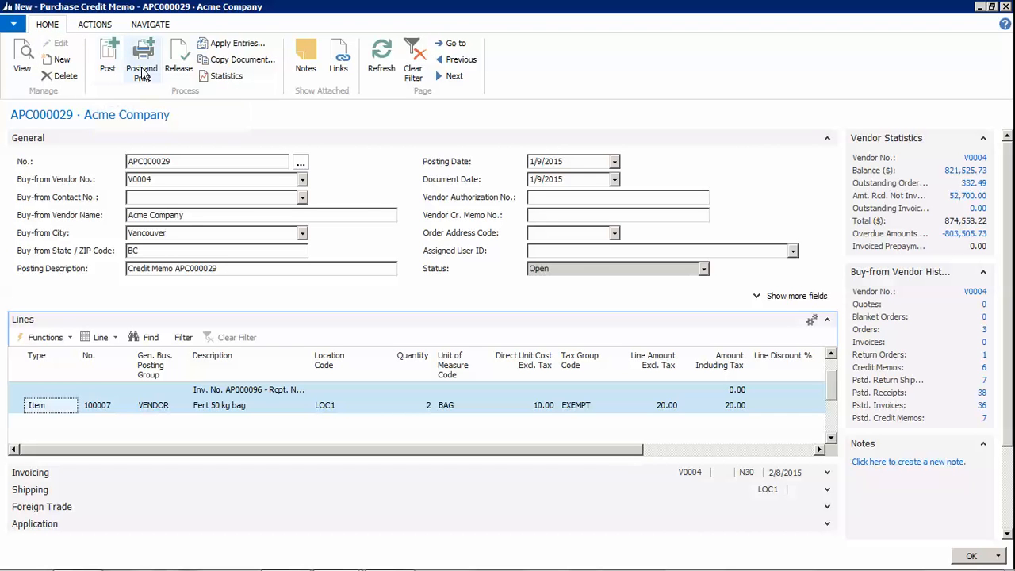
Delete both existing lines from credit memo APC000029
{"action": "left_click", "coordinate": [18, 395]}
{"action": "left_click", "coordinate": [20, 405], "text": "shift"}
{"action": "right_click", "coordinate": [20, 405]}
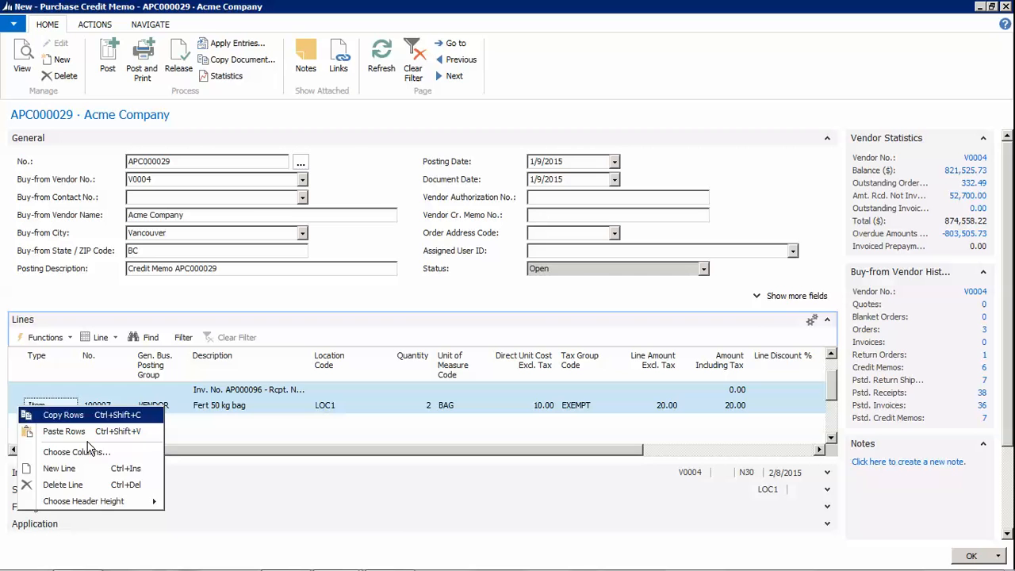
{"action": "left_click", "coordinate": [81, 484]}
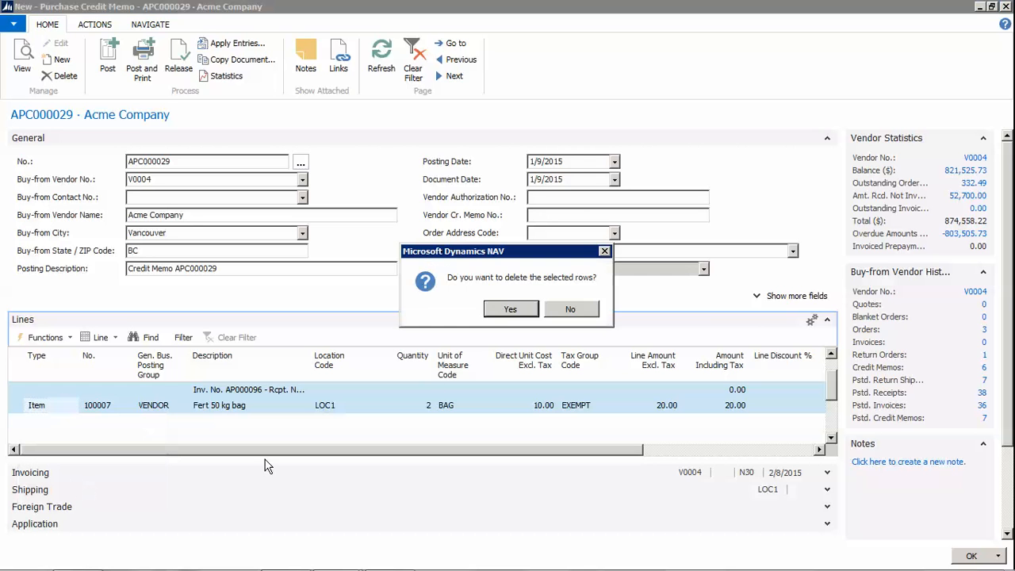
{"action": "left_click", "coordinate": [510, 308]}
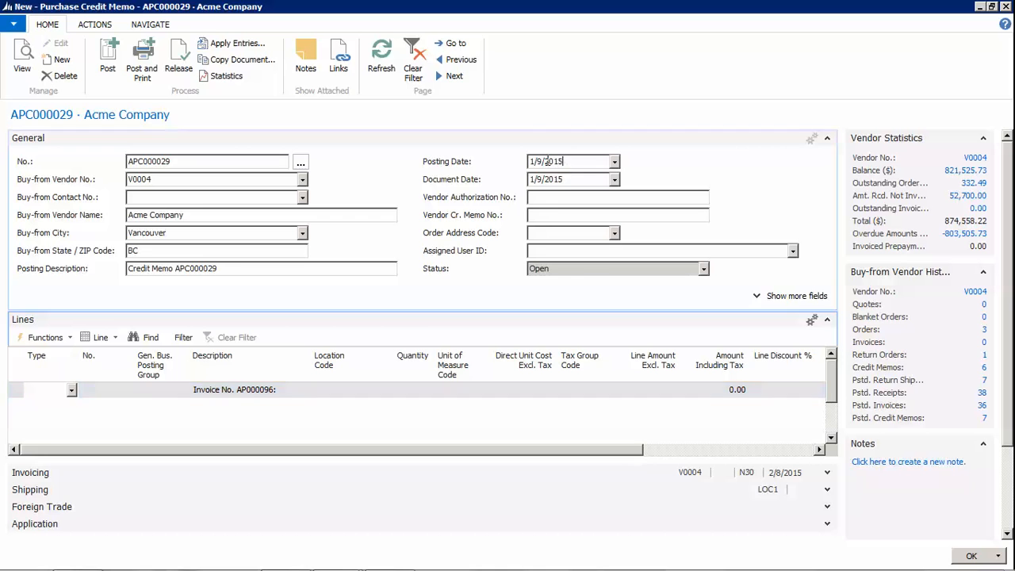
Set the posting date to 1/31/2015, enter the vendor's credit-memo number, and start a new line
{"action": "left_click", "coordinate": [555, 161]}
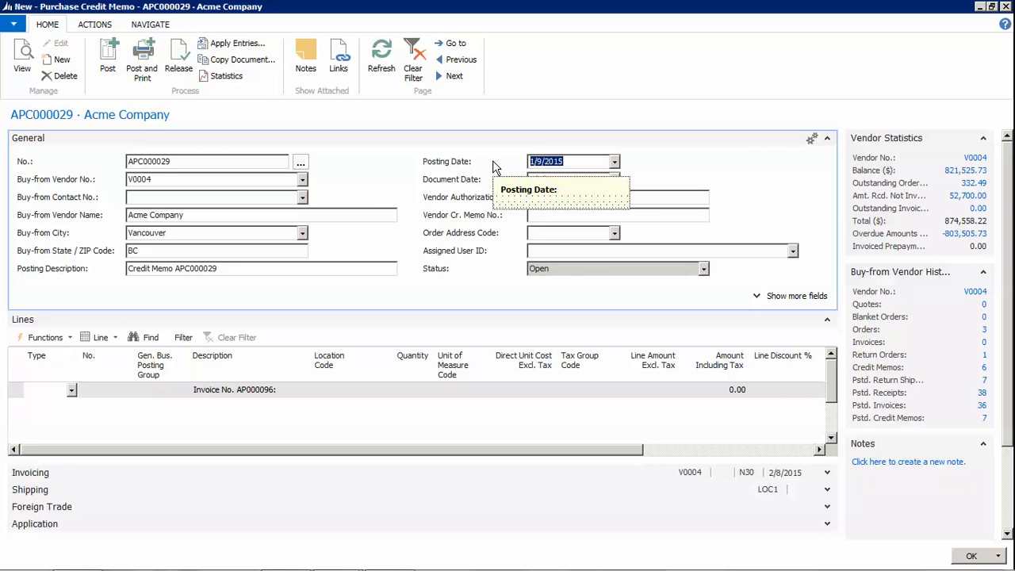
{"action": "type", "text": "013115"}
{"action": "key", "text": "Tab"}
{"action": "left_click", "coordinate": [612, 321]}
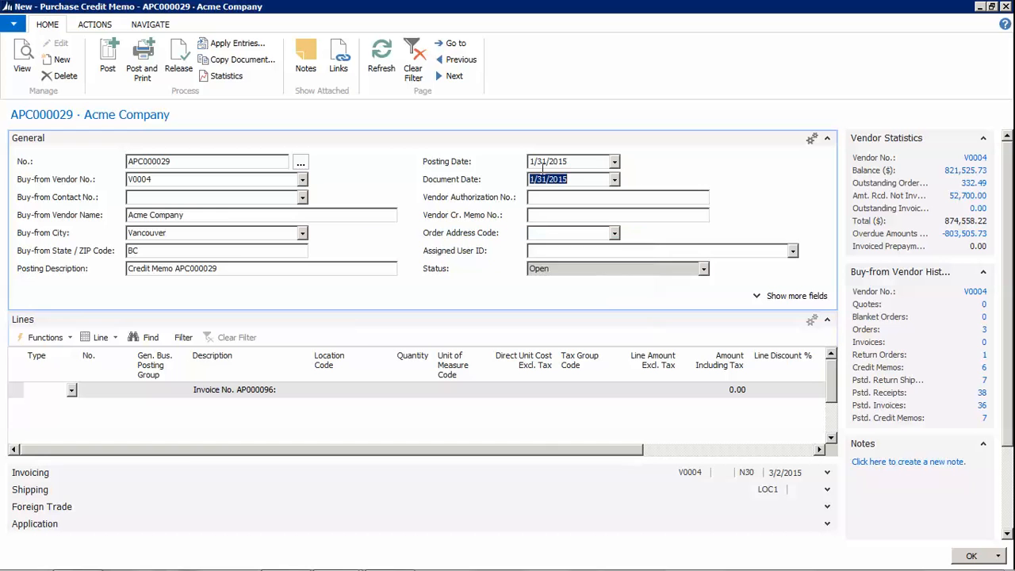
{"action": "left_click", "coordinate": [545, 214]}
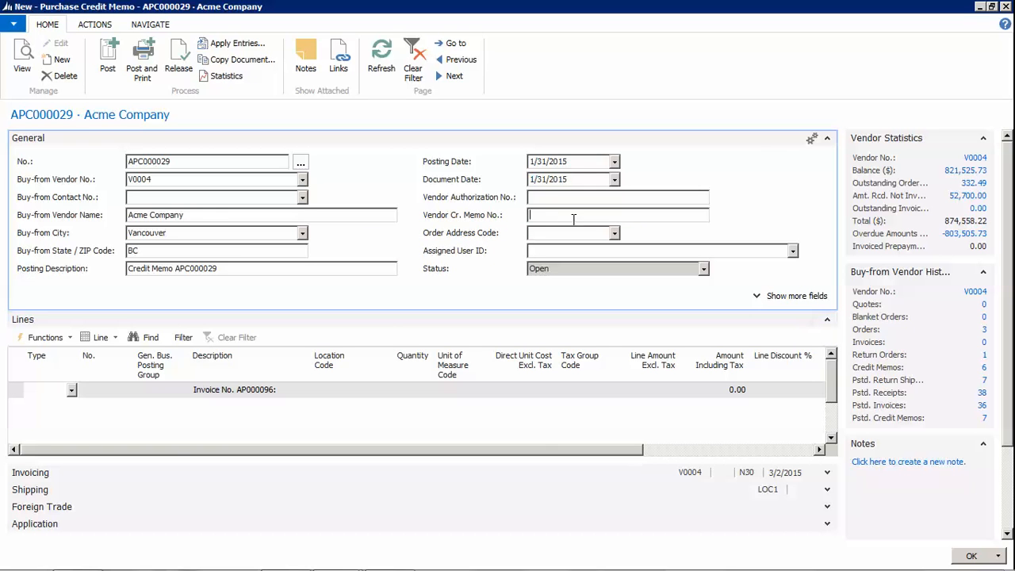
{"action": "left_click", "coordinate": [71, 389]}
{"action": "left_click", "coordinate": [42, 456]}
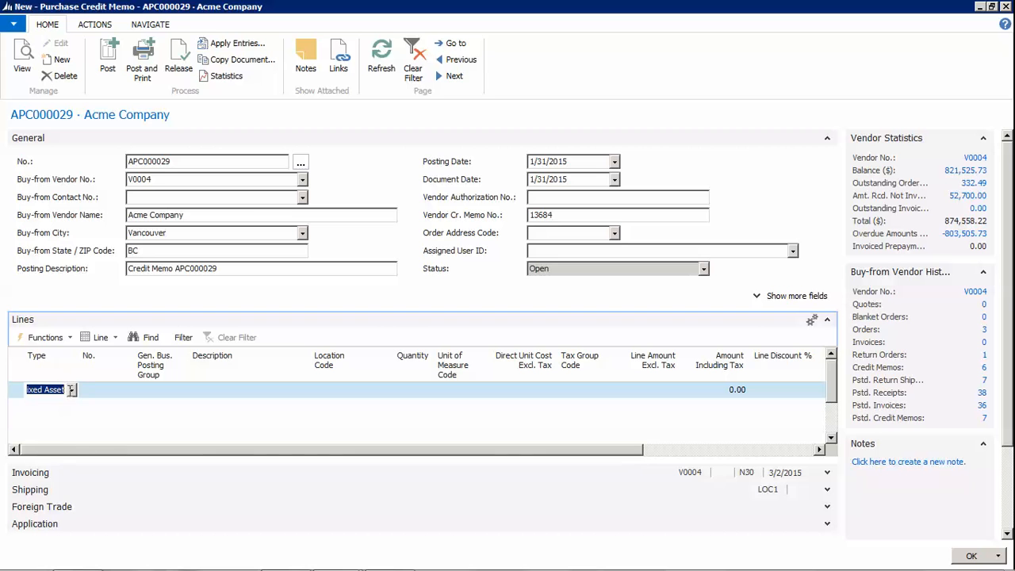
Make the new line an Item line for 100007 Fert 50 kg bag
{"action": "left_click", "coordinate": [71, 390]}
{"action": "left_click", "coordinate": [46, 441]}
{"action": "left_click", "coordinate": [125, 389]}
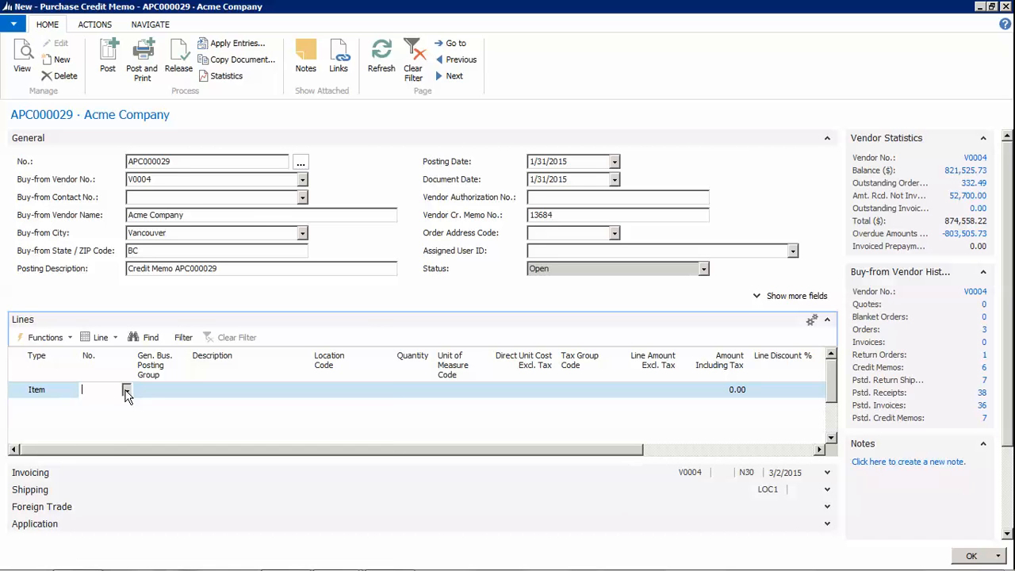
{"action": "left_click", "coordinate": [125, 390]}
{"action": "left_click", "coordinate": [391, 523]}
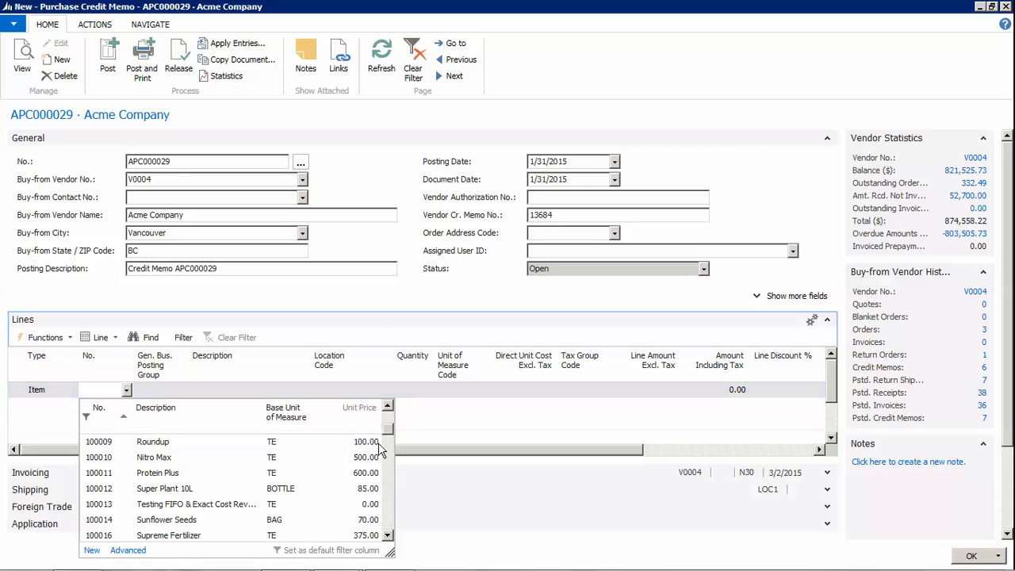
{"action": "left_click", "coordinate": [388, 417]}
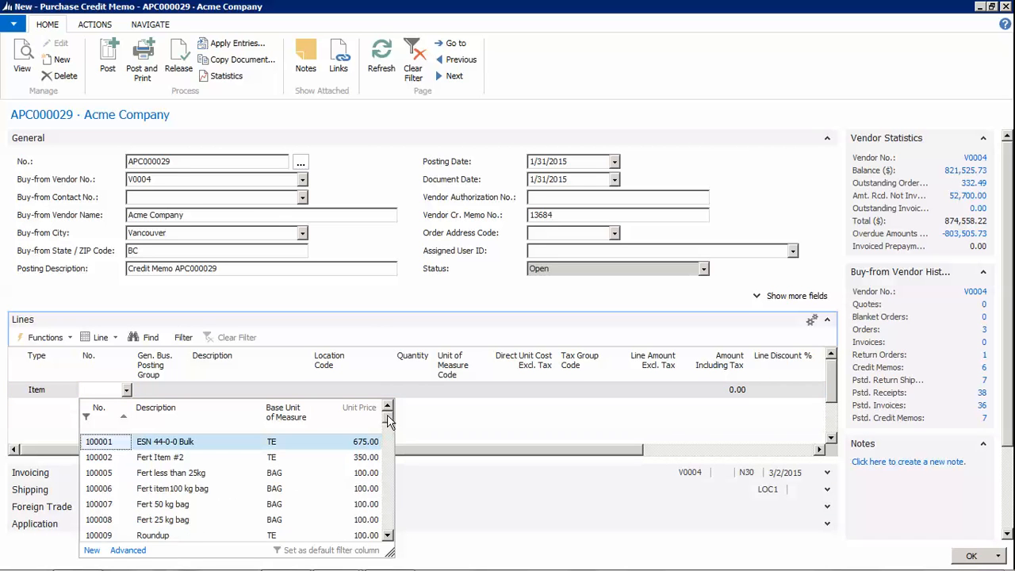
{"action": "left_click", "coordinate": [176, 505]}
{"action": "key", "text": "Tab"}
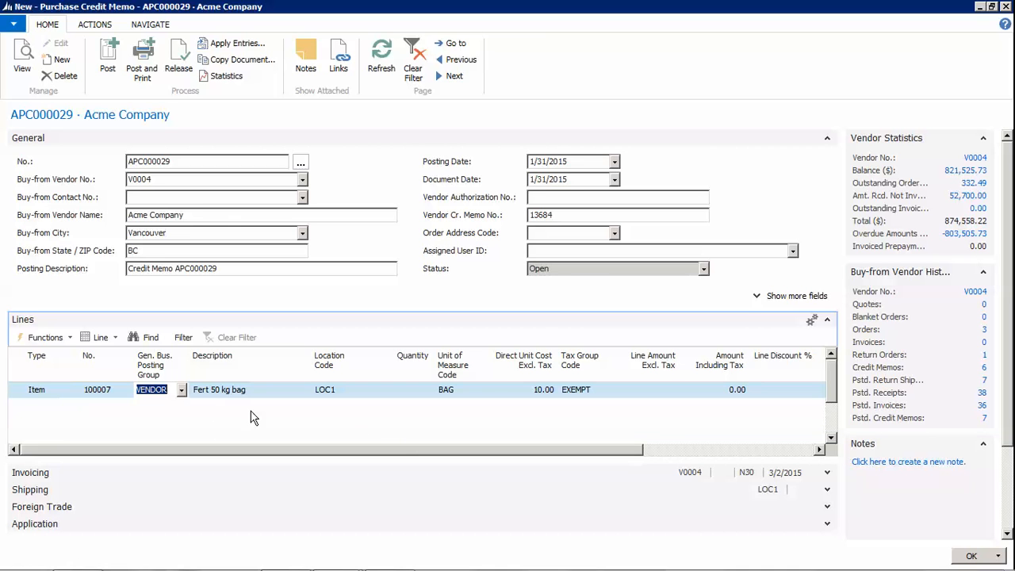
Enter a quantity of 2 bags, giving a 20.00 line total
{"action": "left_click_drag", "start_coordinate": [633, 451], "coordinate": [633, 451]}
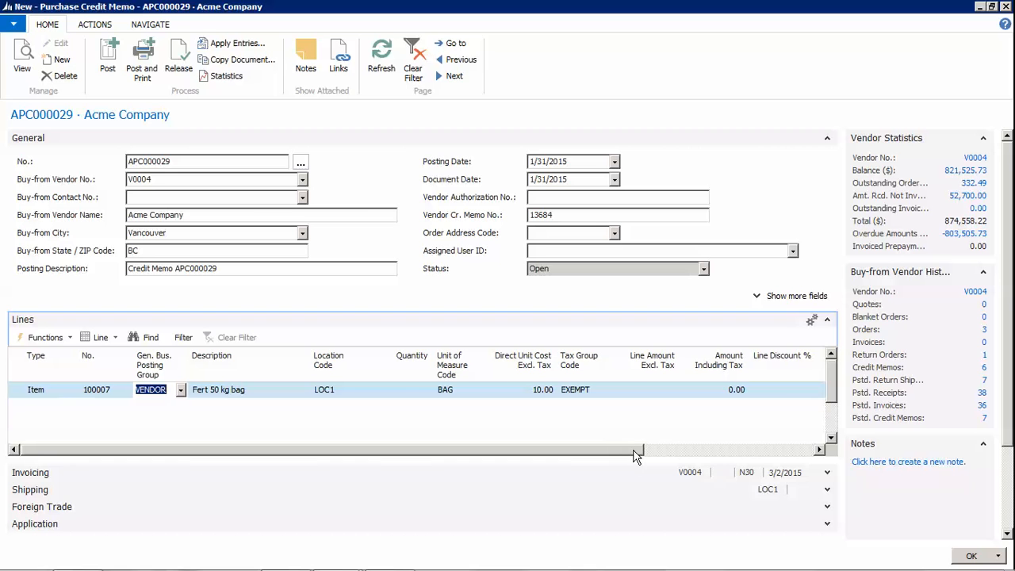
{"action": "key", "text": "Tab"}
{"action": "key", "text": "Tab"}
{"action": "key", "text": "Tab"}
{"action": "type", "text": "2"}
{"action": "key", "text": "Tab"}
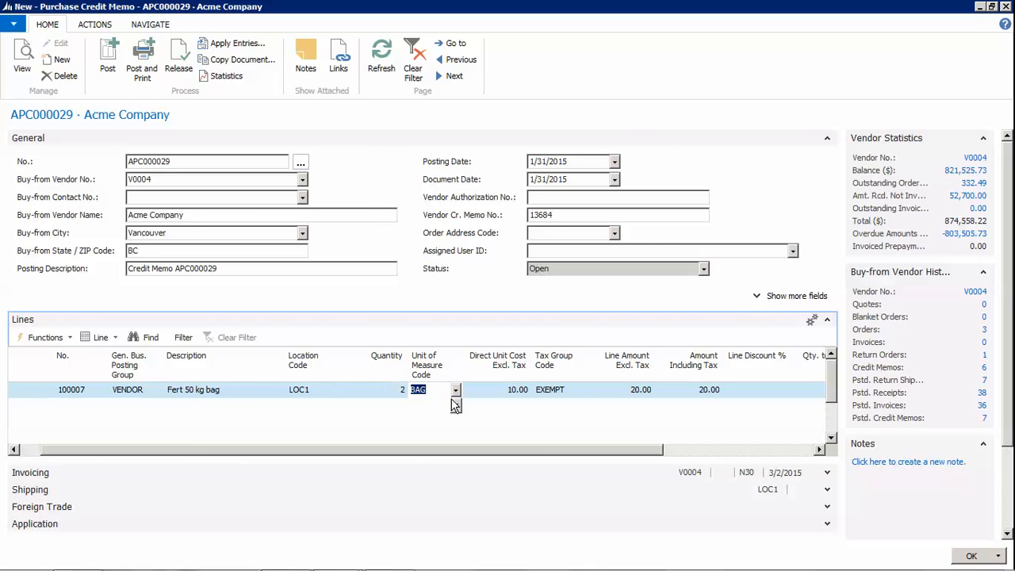
{"action": "left_click_drag", "start_coordinate": [547, 455], "coordinate": [766, 468]}
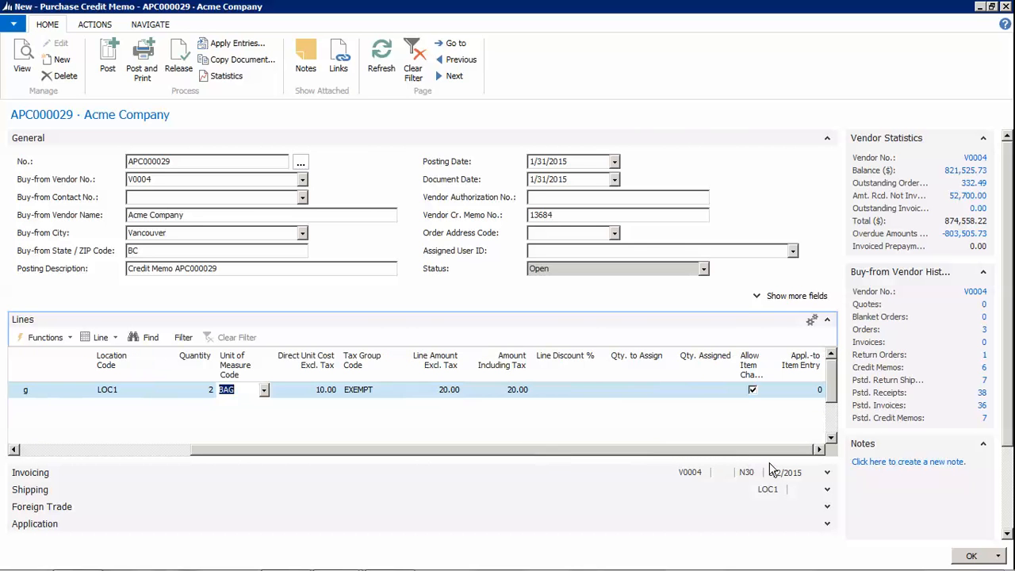
{"action": "left_click", "coordinate": [814, 389]}
Apply the Fert 50 kg bag line to the 1/16/2015 receipt entry from APR000112
{"action": "left_click", "coordinate": [809, 389]}
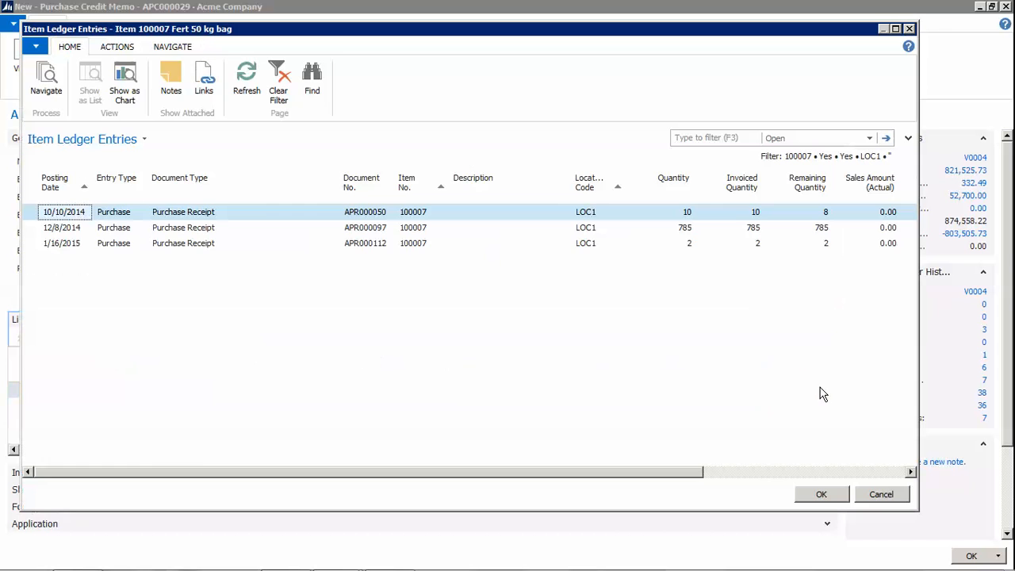
{"action": "left_click", "coordinate": [157, 247]}
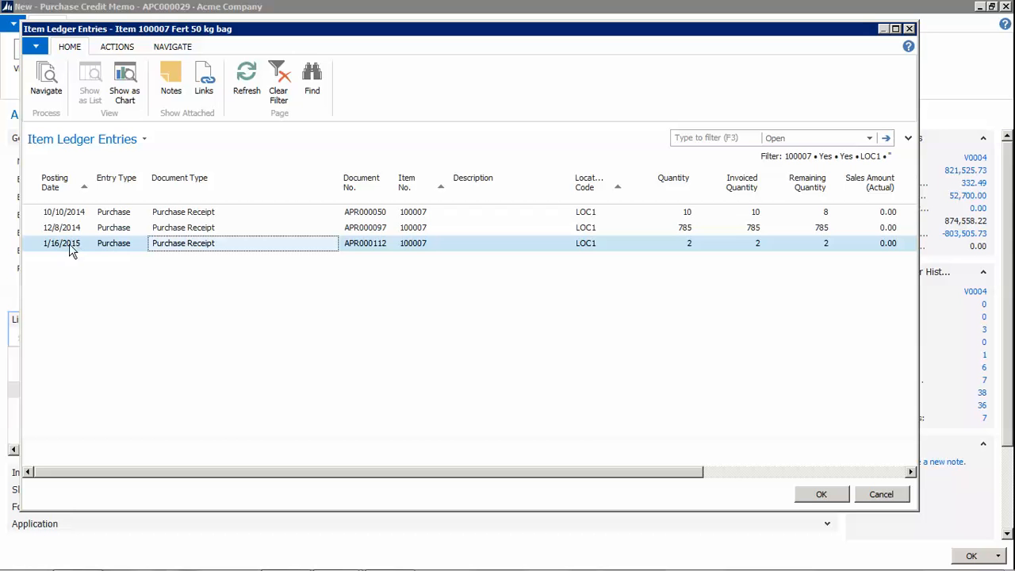
{"action": "left_click", "coordinate": [822, 495]}
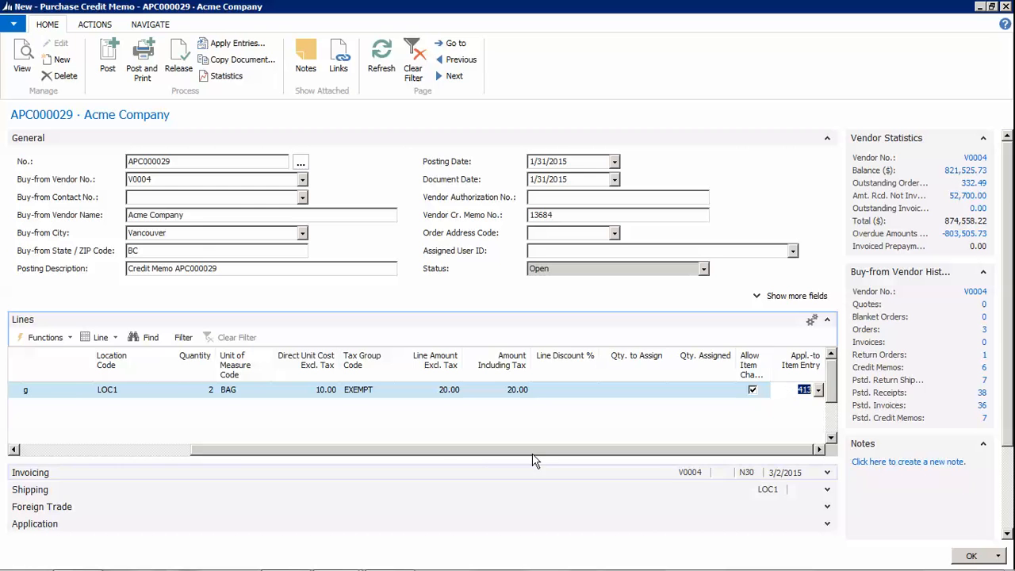
{"action": "left_click_drag", "start_coordinate": [487, 453], "coordinate": [310, 457]}
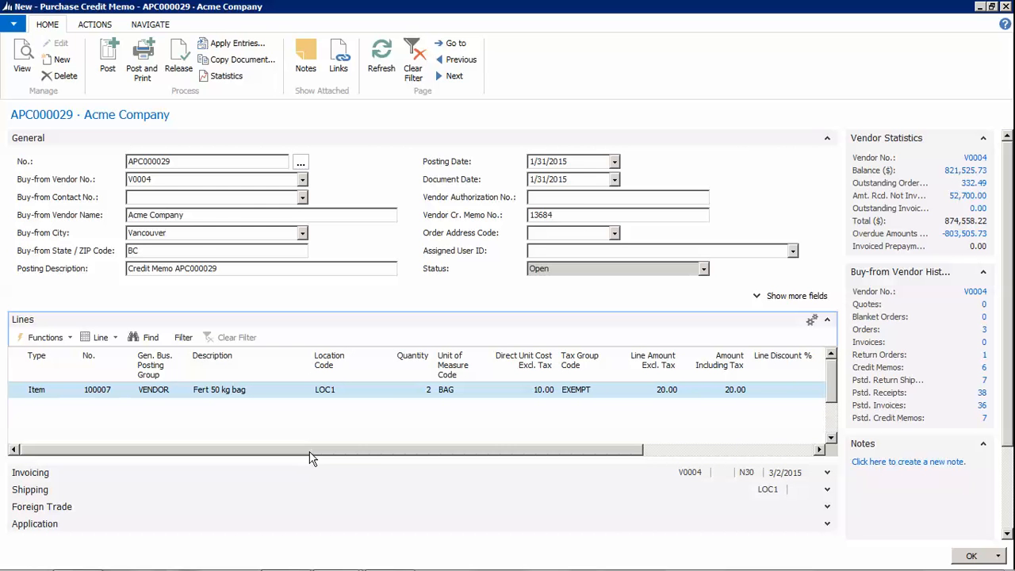